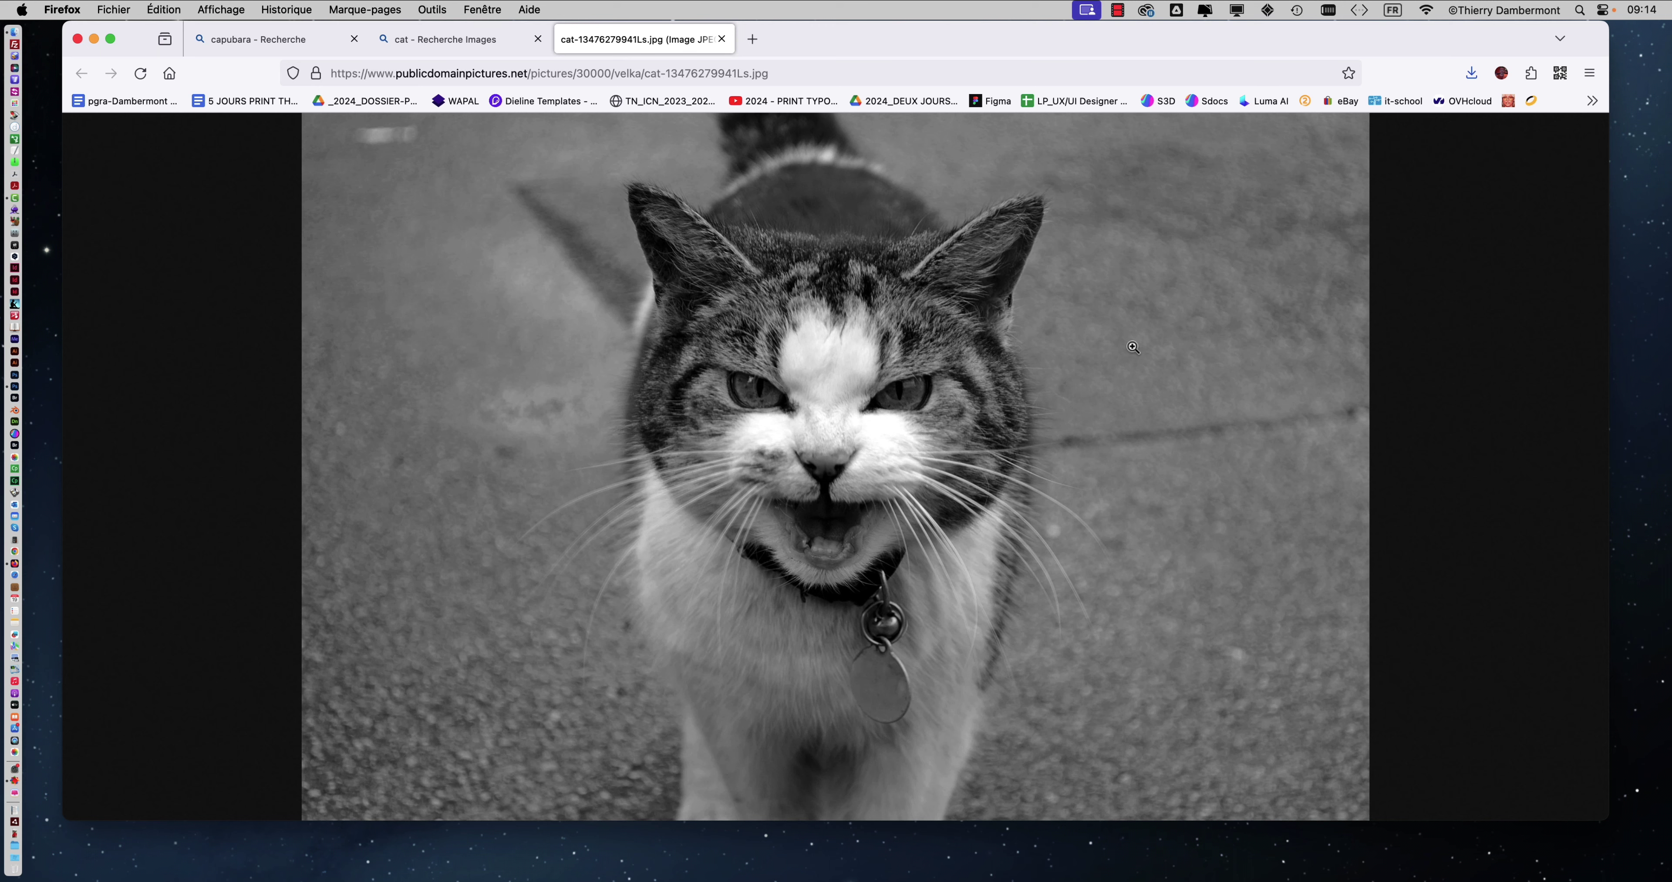
# Examine the cat photo at full size in the browser and return it to fitted size
pyautogui.click(876, 319)
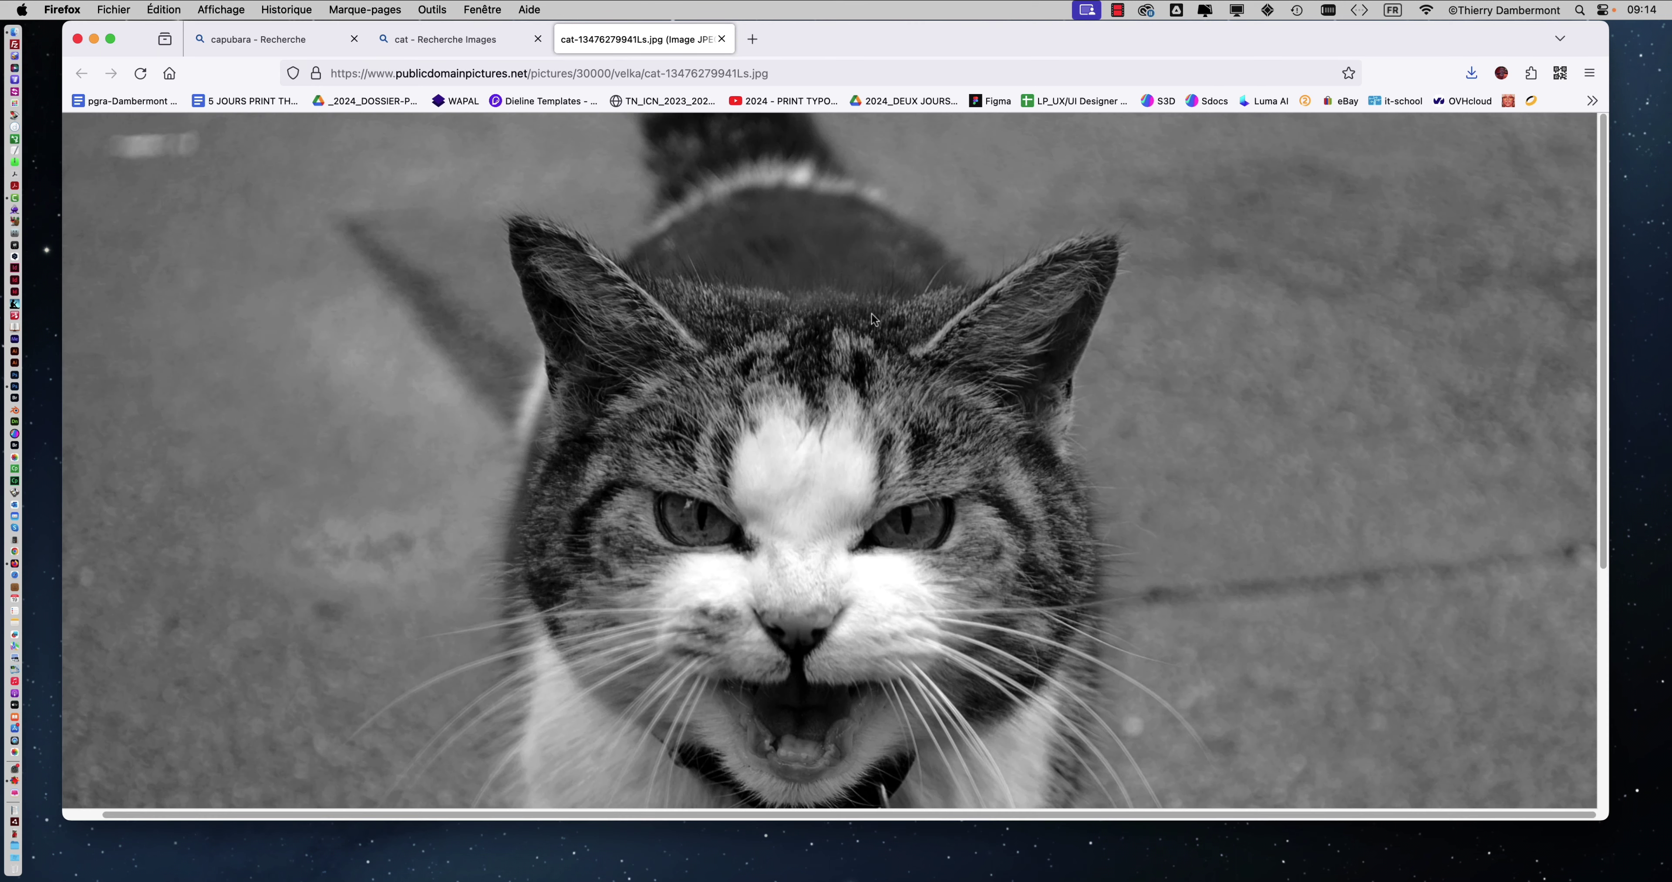
pyautogui.click(885, 522)
pyautogui.click(854, 437)
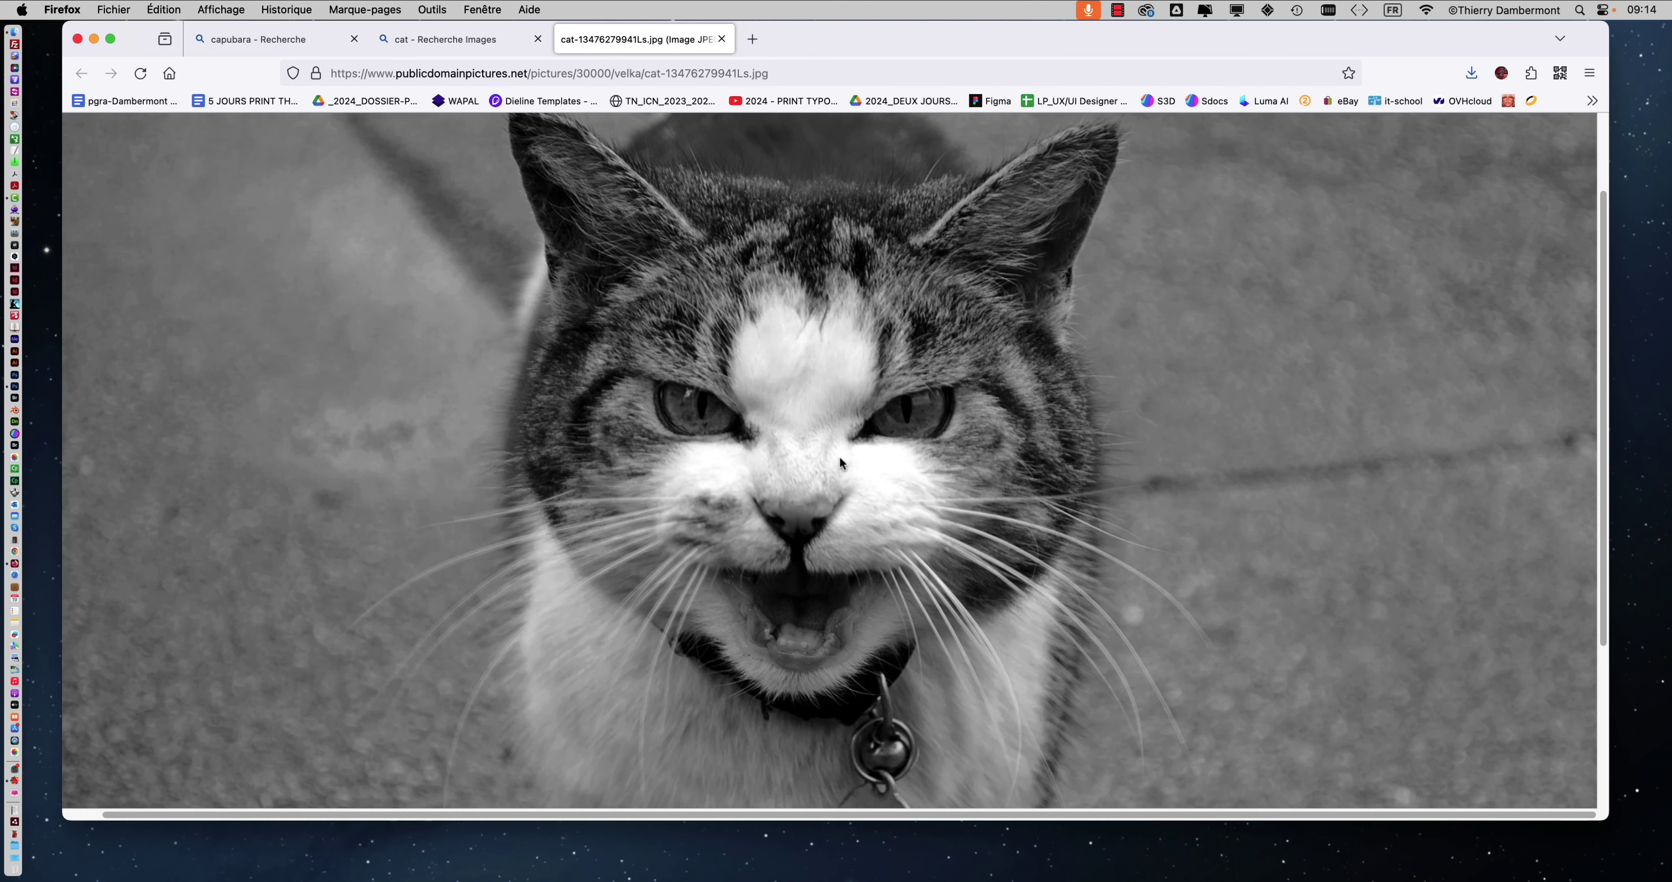
pyautogui.click(837, 453)
# Return to the Bing cat image search and close the enlarged photo view
pyautogui.click(448, 40)
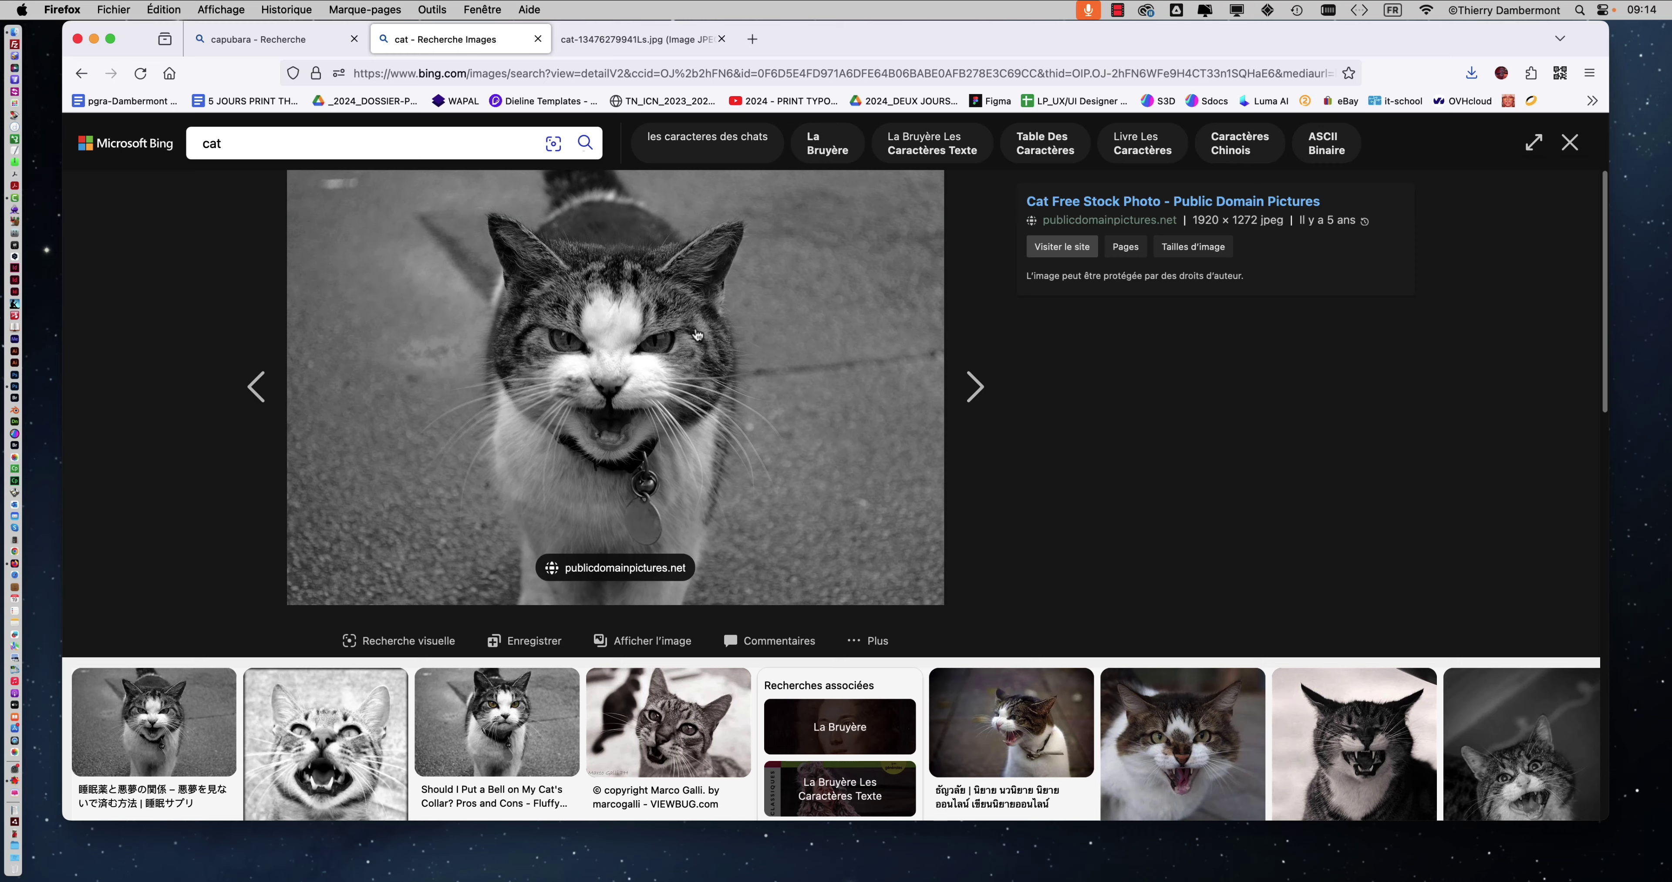
pyautogui.click(265, 40)
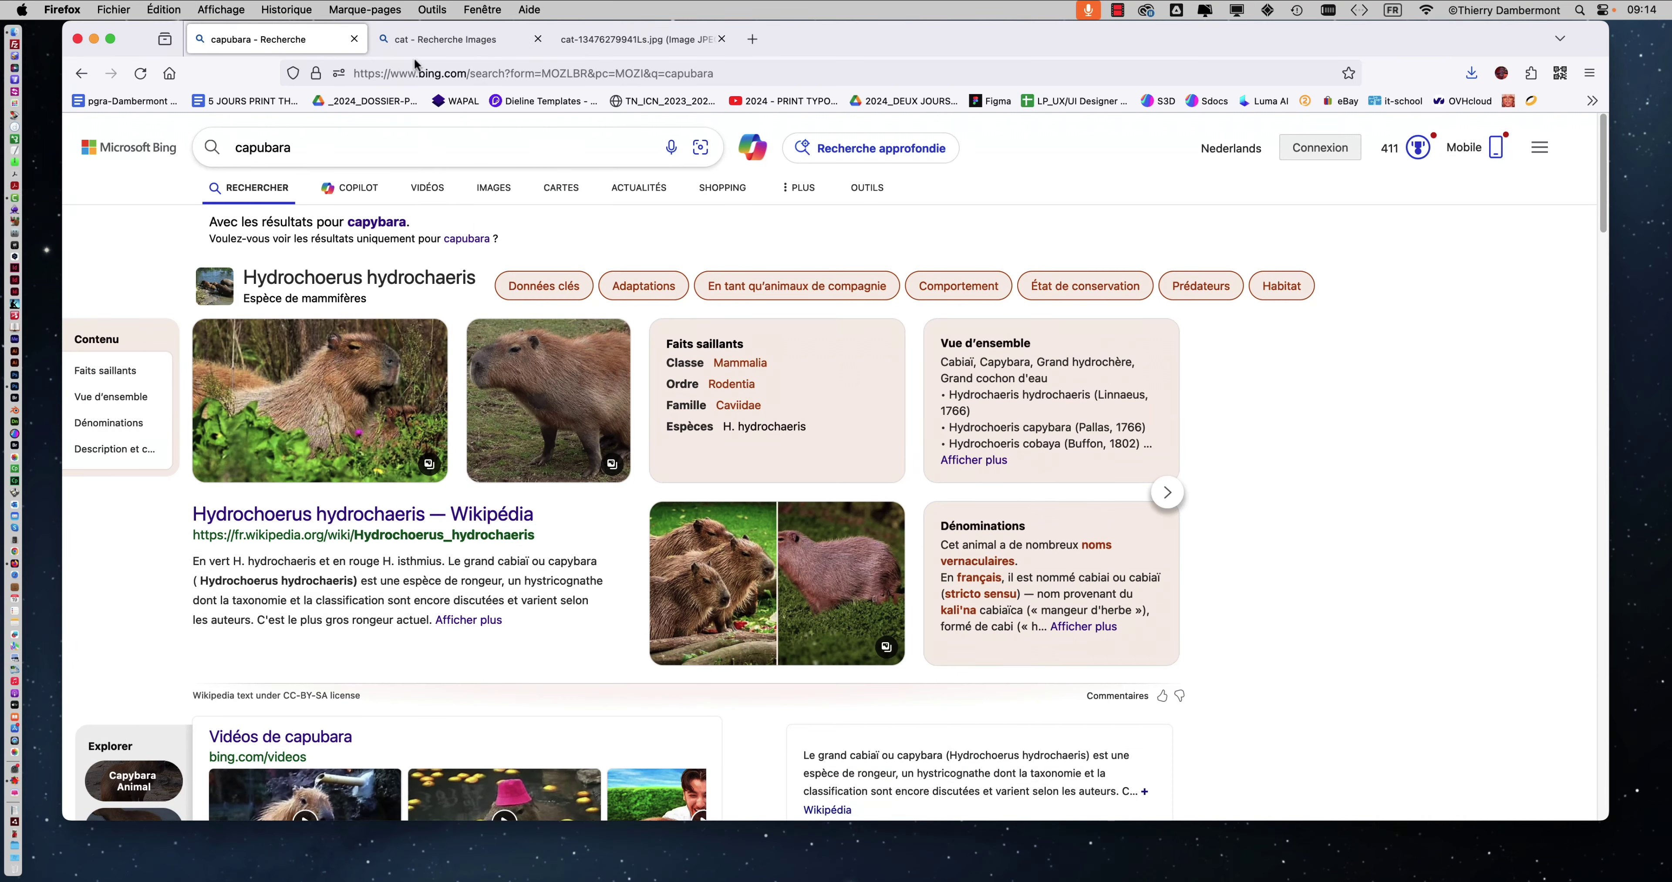
pyautogui.click(454, 40)
pyautogui.click(1567, 146)
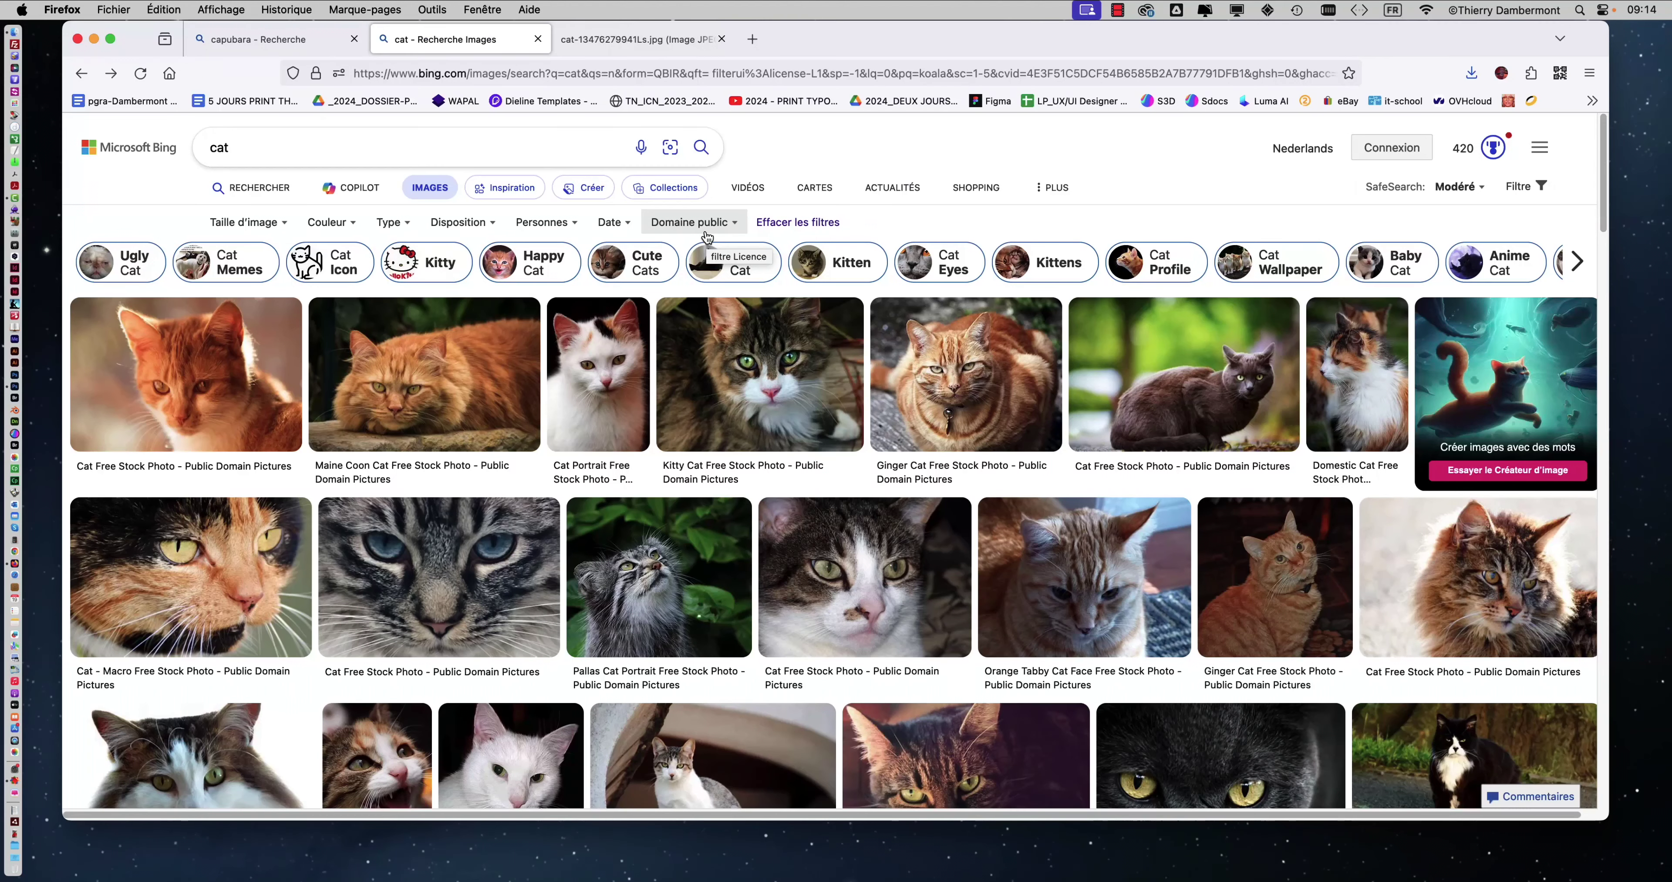
# Look through the public domain image results for cat
pyautogui.scroll(-6, 942, 420)
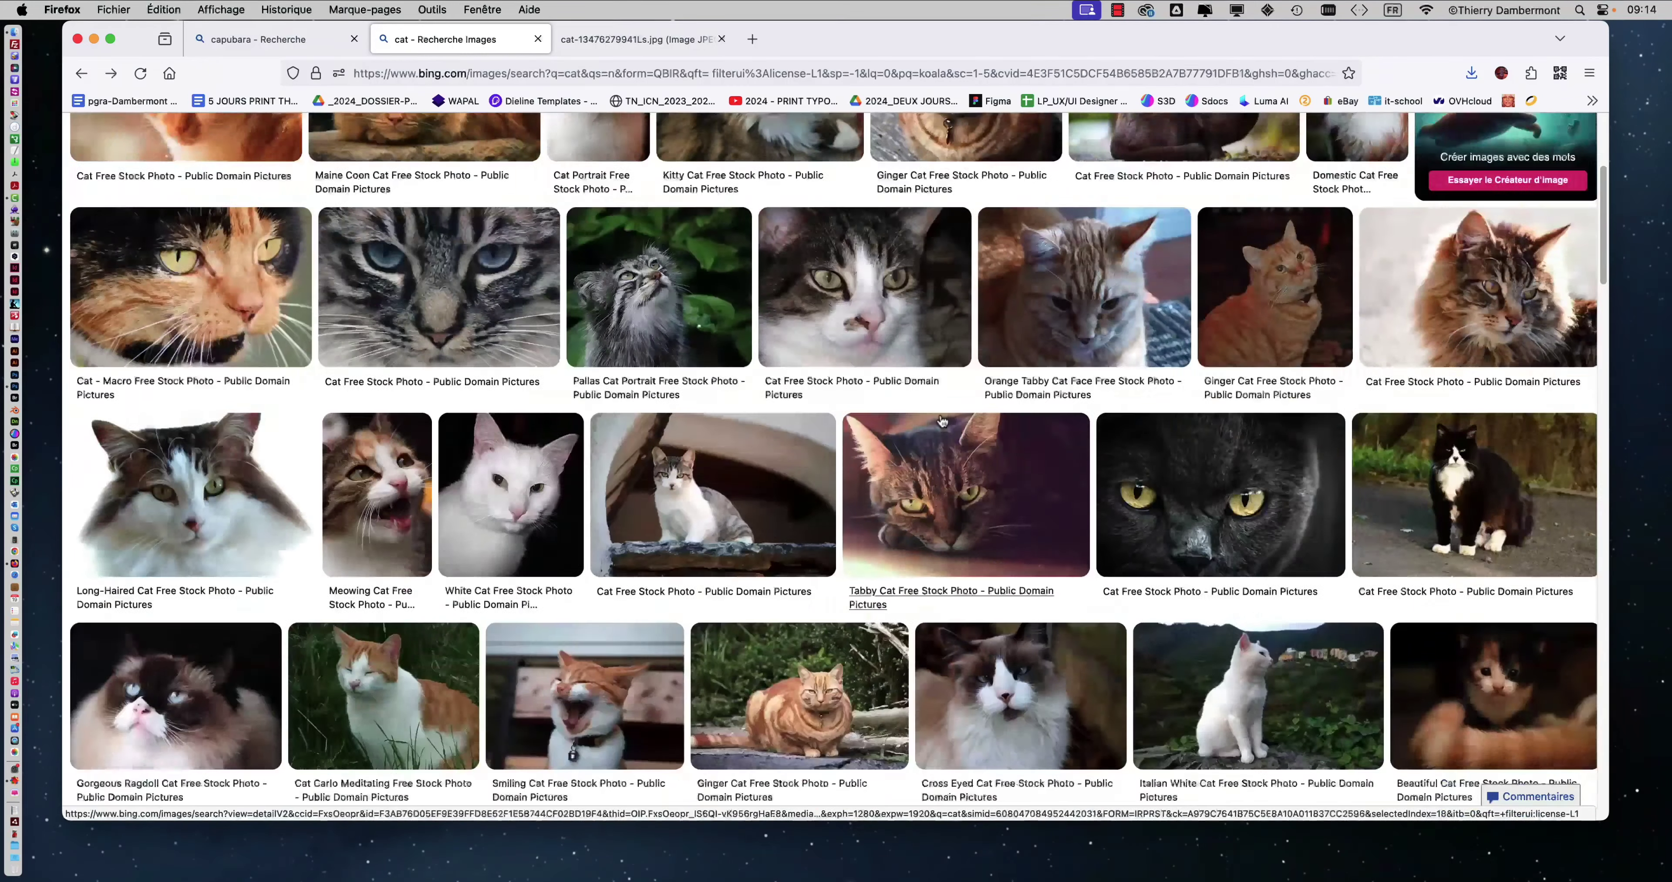
pyautogui.scroll(-5, 942, 420)
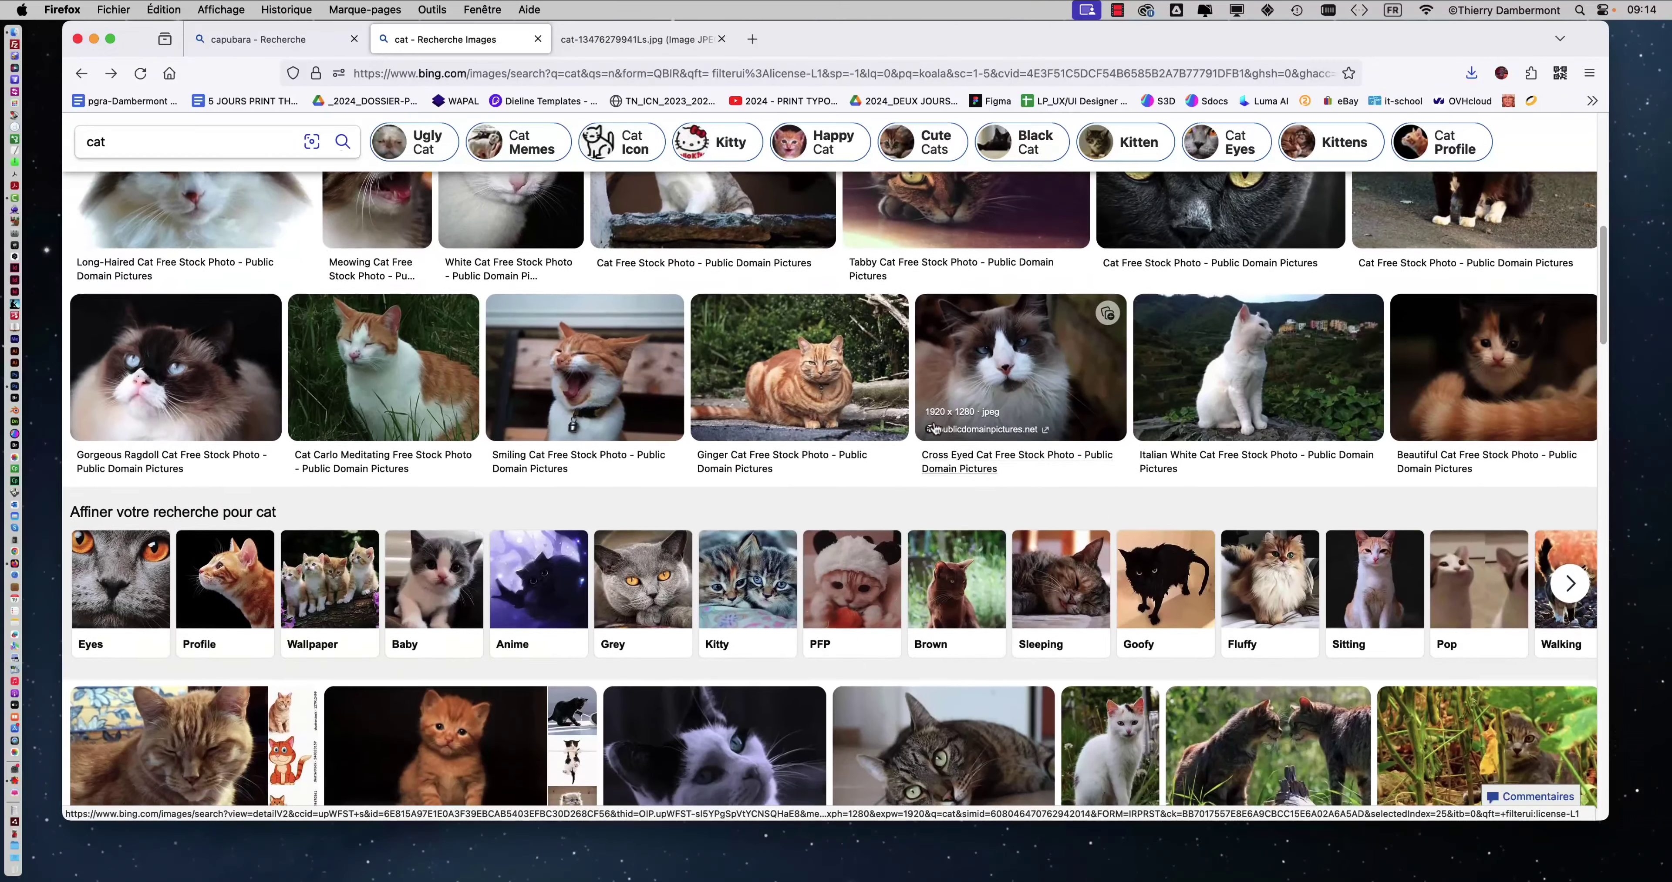
pyautogui.scroll(-8, 932, 430)
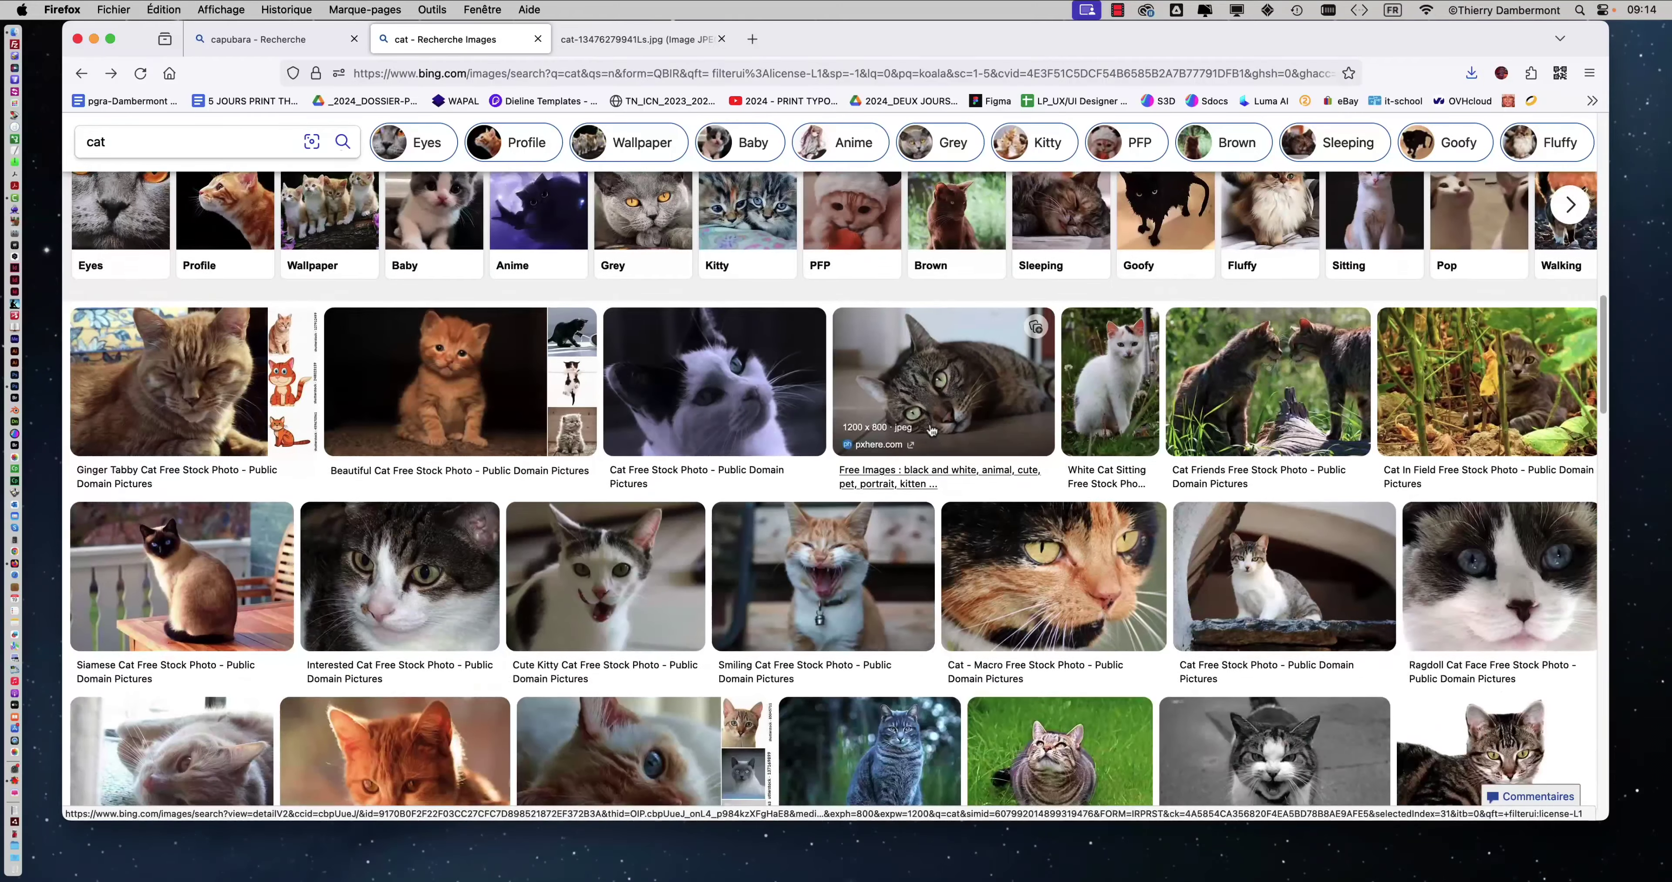
pyautogui.scroll(-1, 931, 431)
pyautogui.scroll(-8, 931, 432)
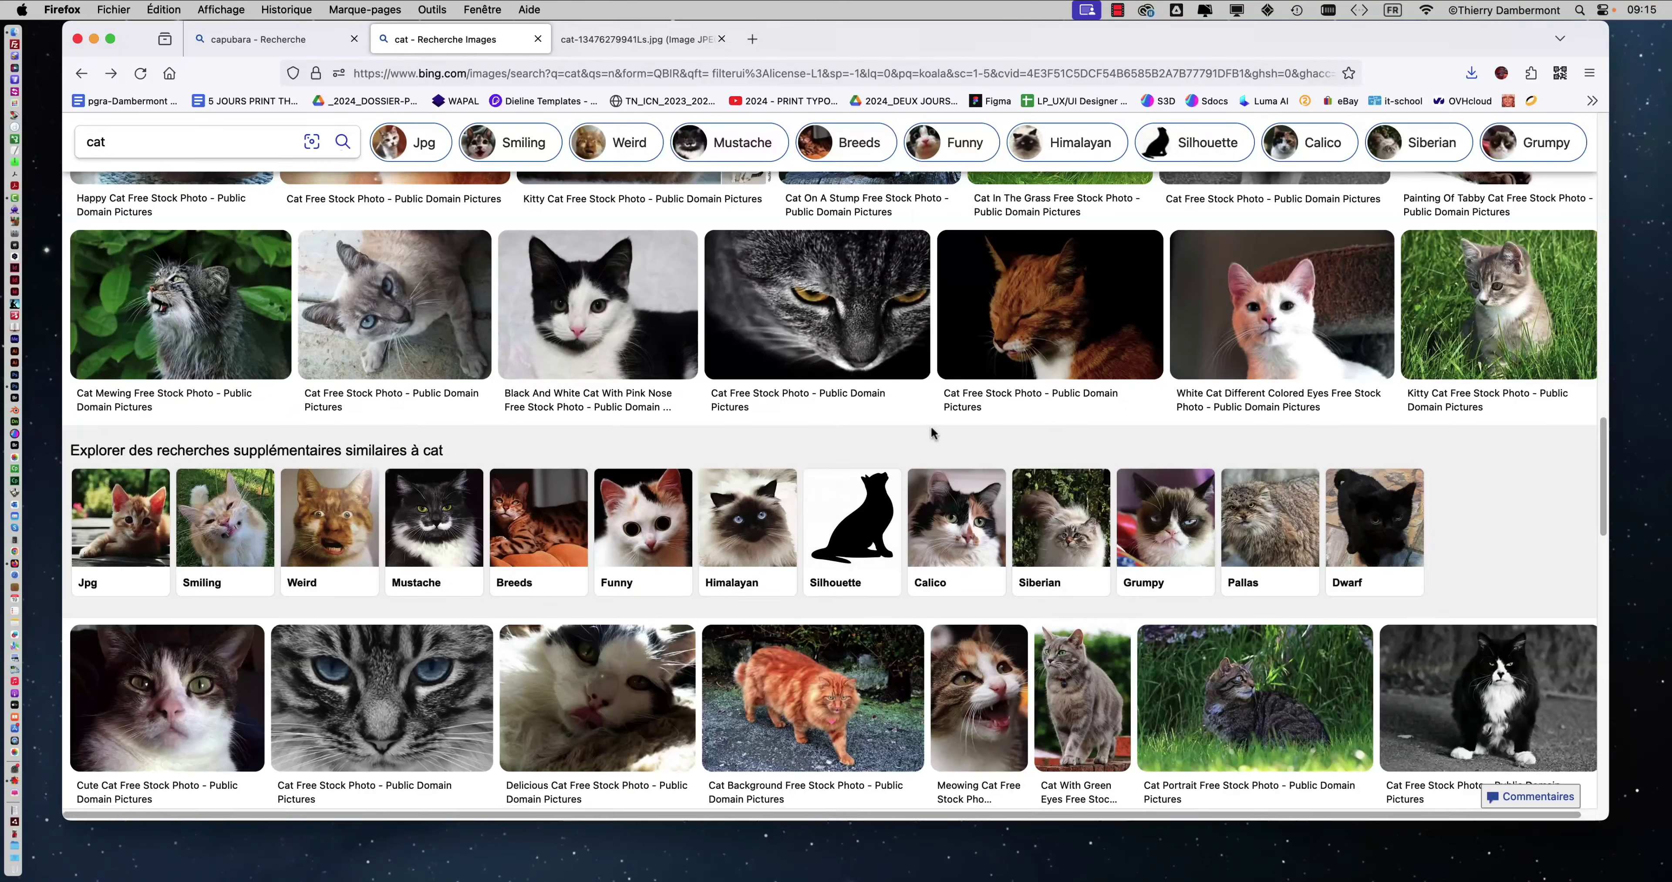
pyautogui.scroll(-5, 931, 431)
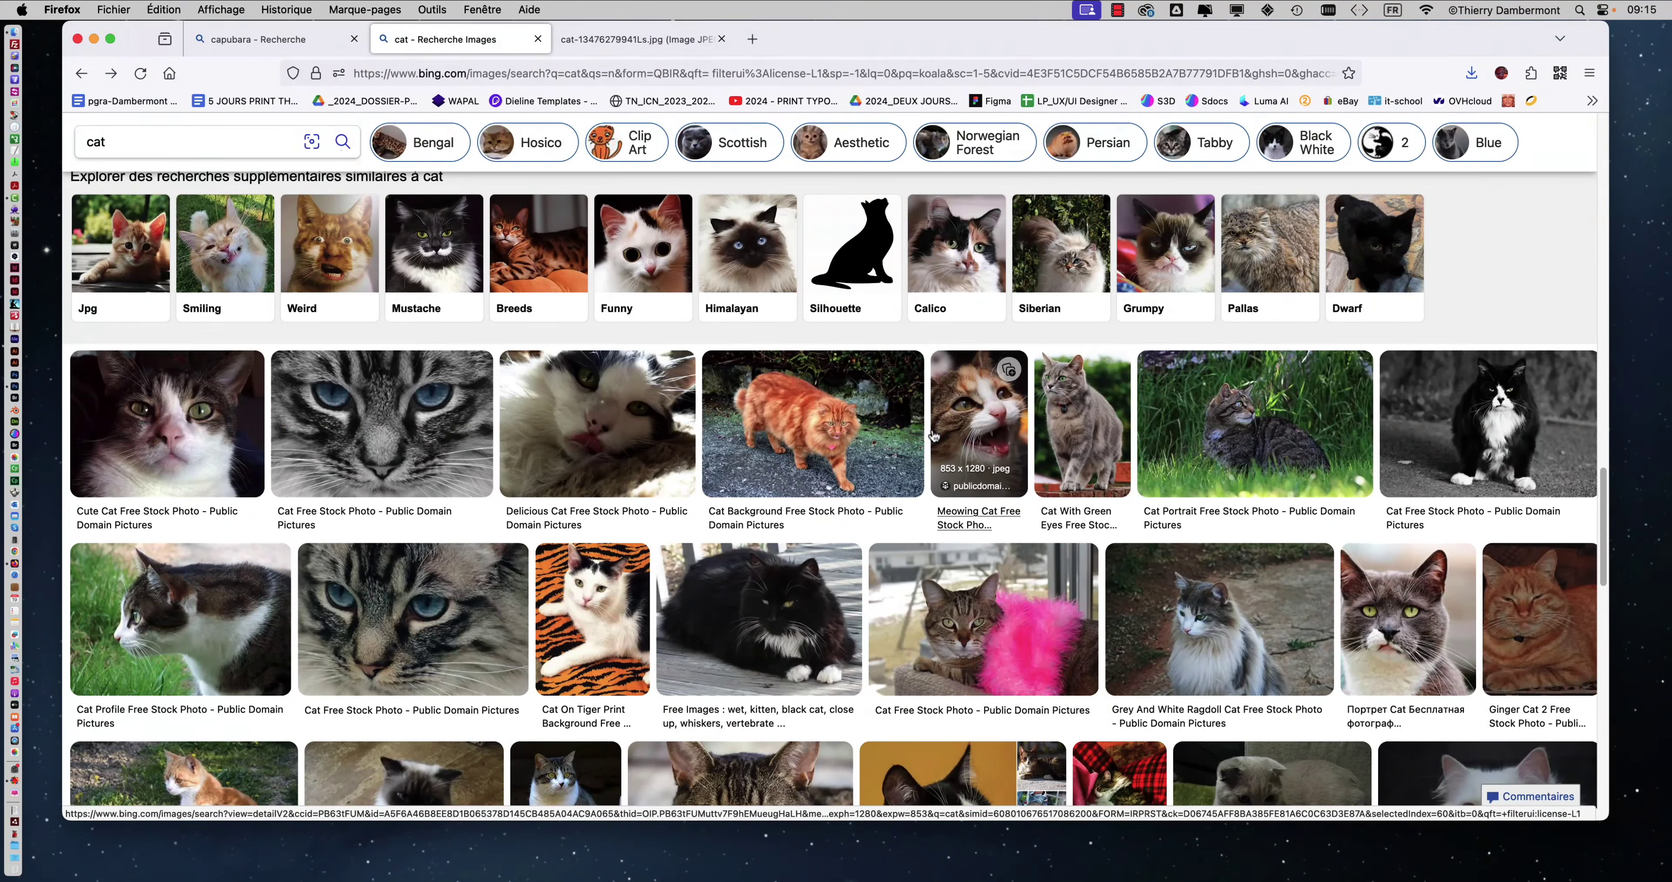
# Return to the black-and-white cat photo and minimize the browser window
pyautogui.click(628, 40)
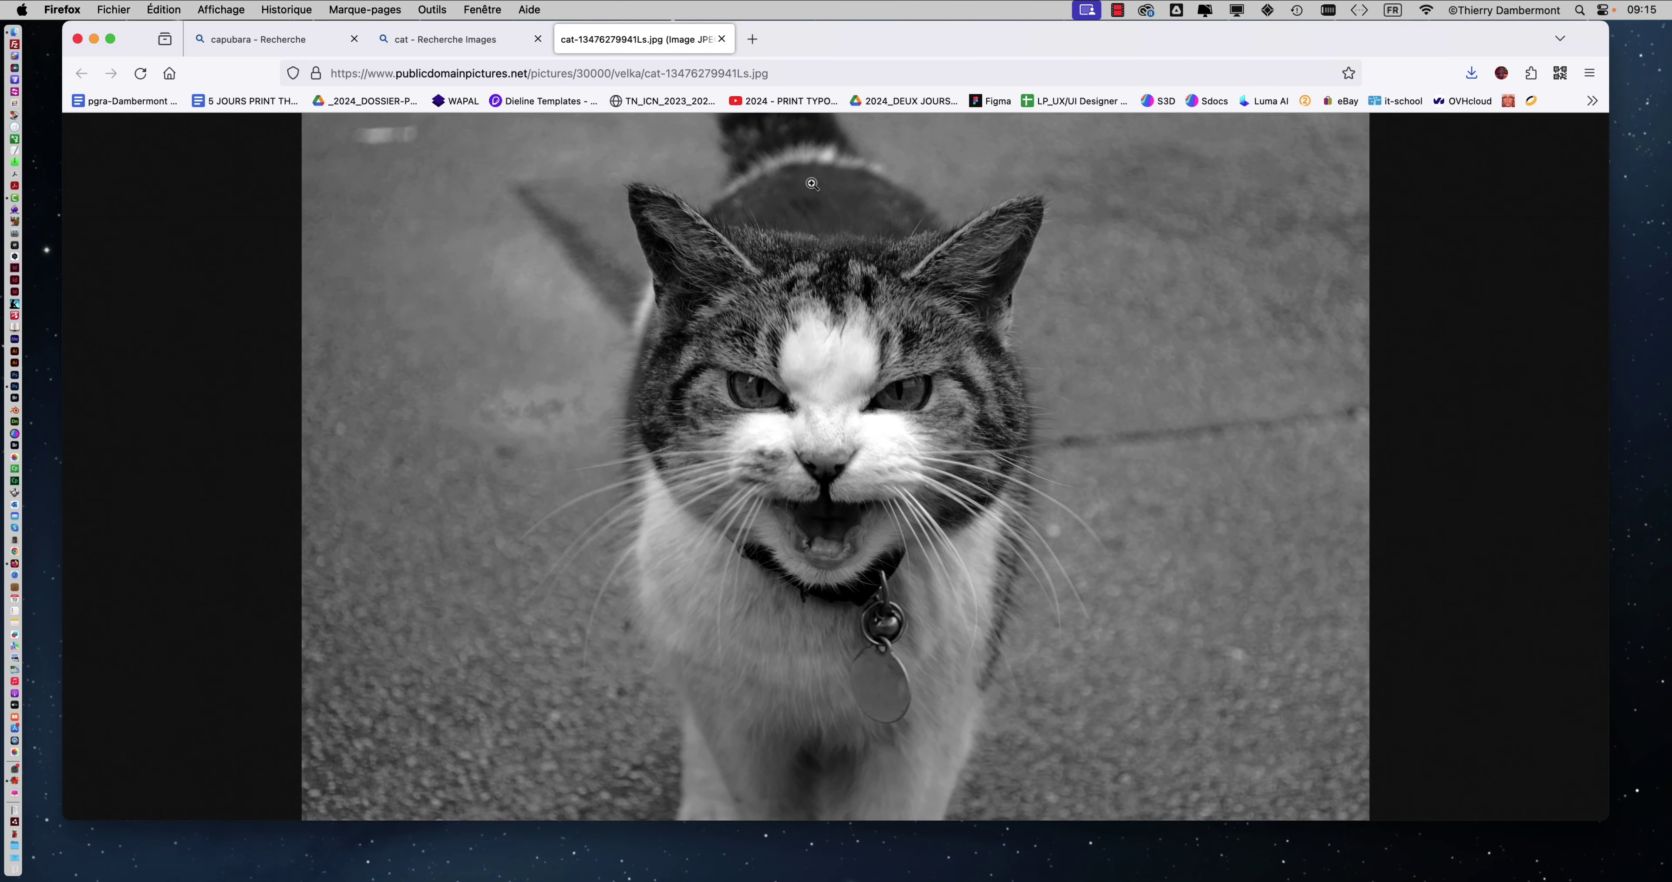
pyautogui.moveTo(109, 40)
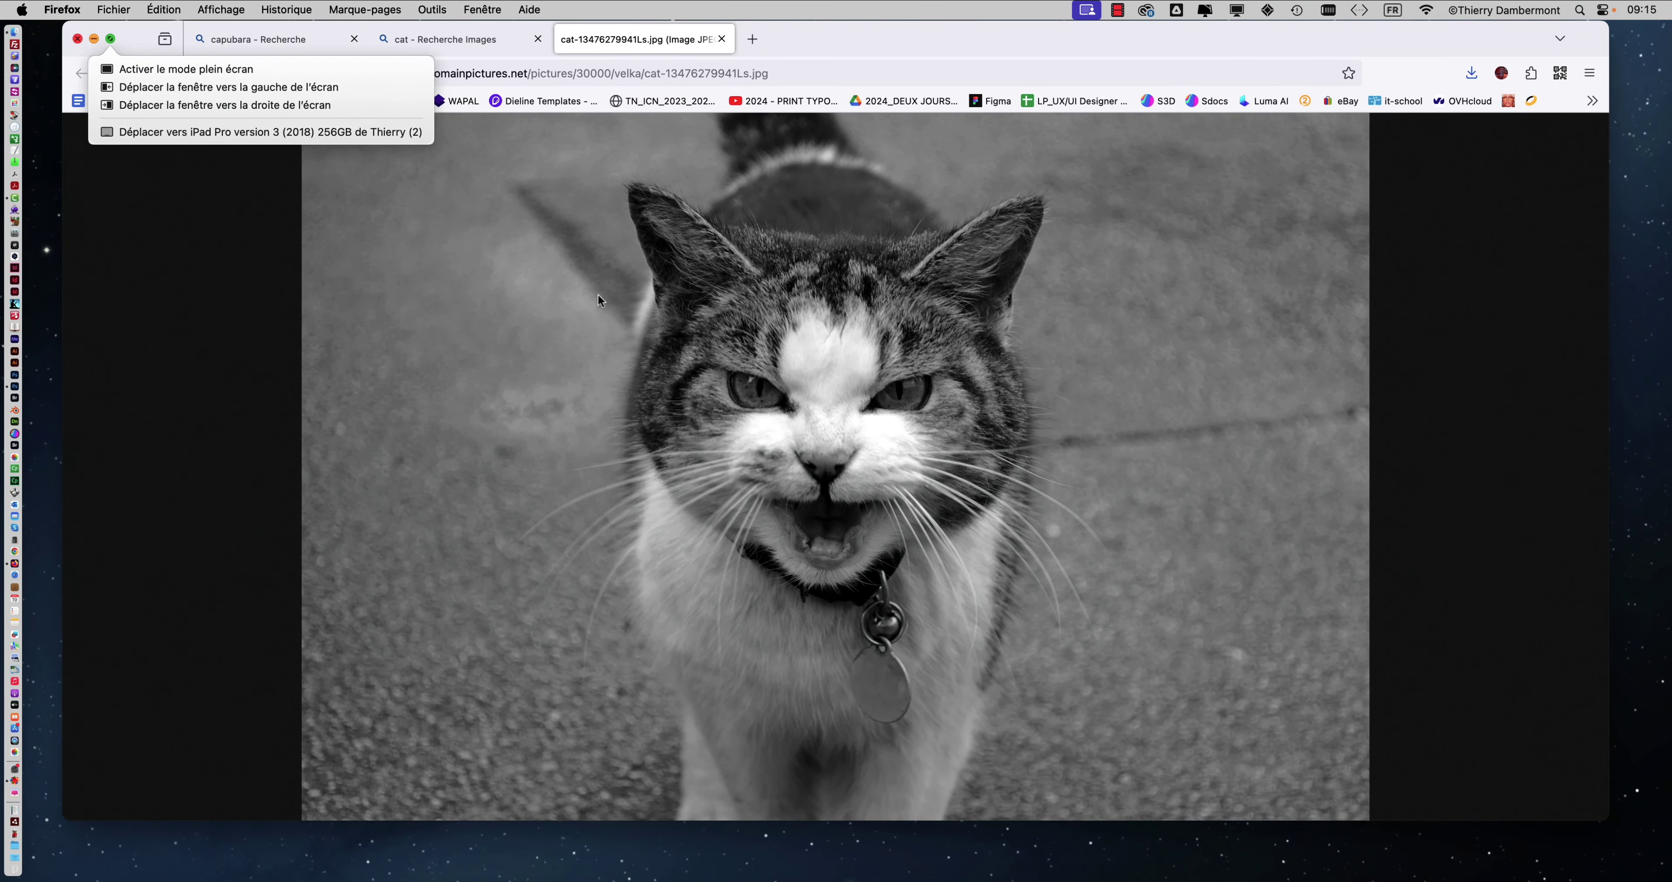
pyautogui.rightClick(672, 302)
pyautogui.click(552, 279)
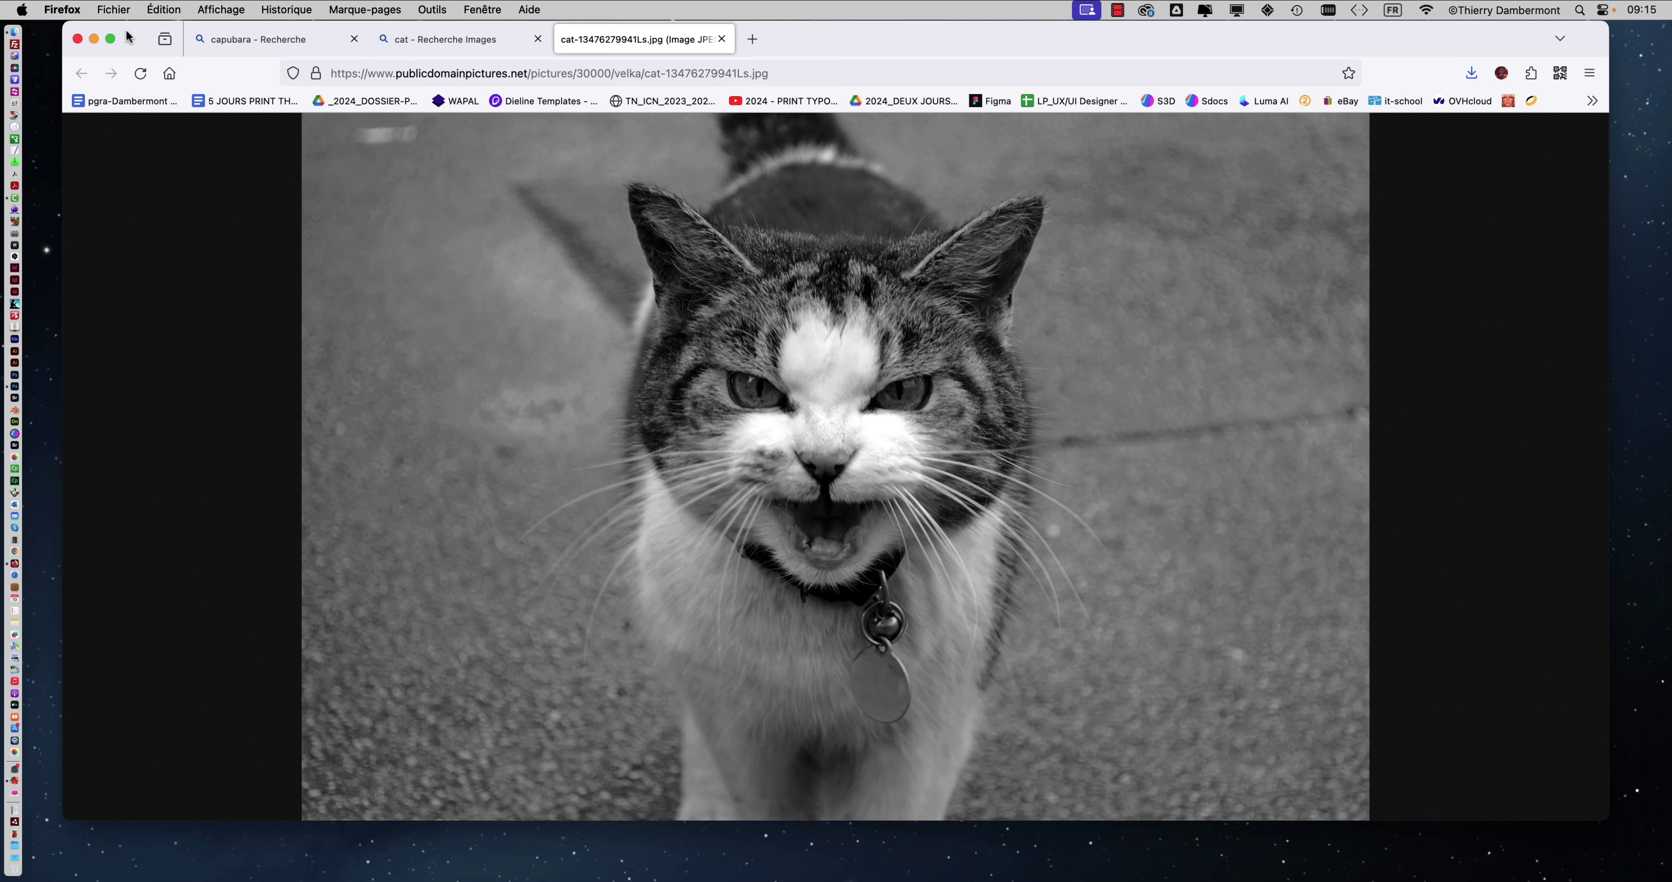
pyautogui.click(94, 39)
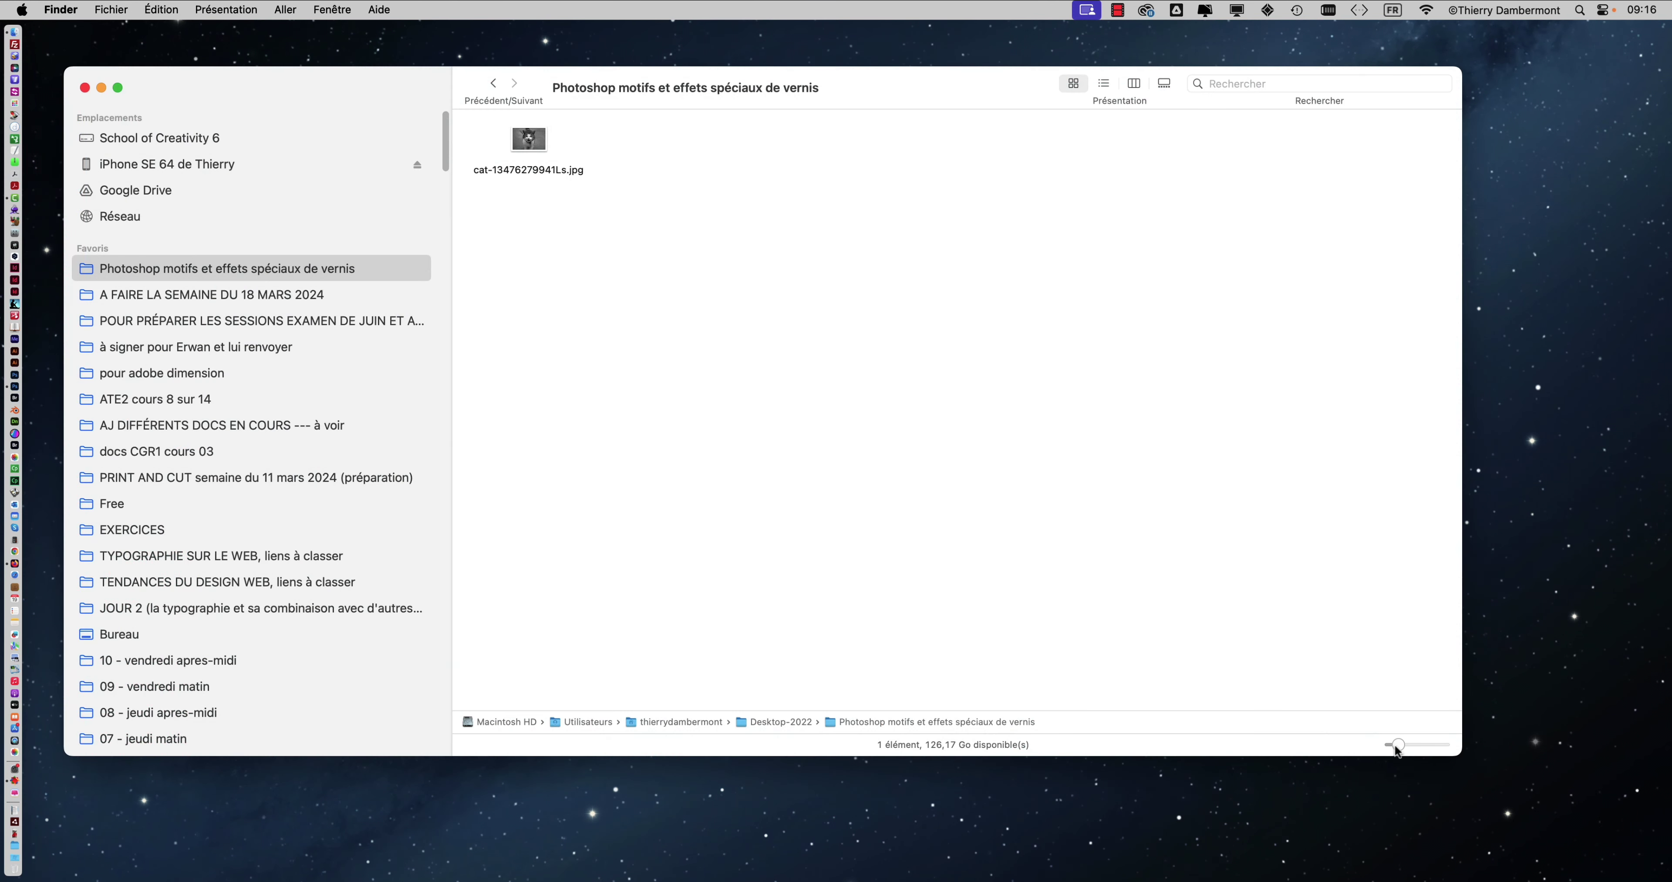
pyautogui.moveTo(1395, 744); pyautogui.dragTo(1427, 739)
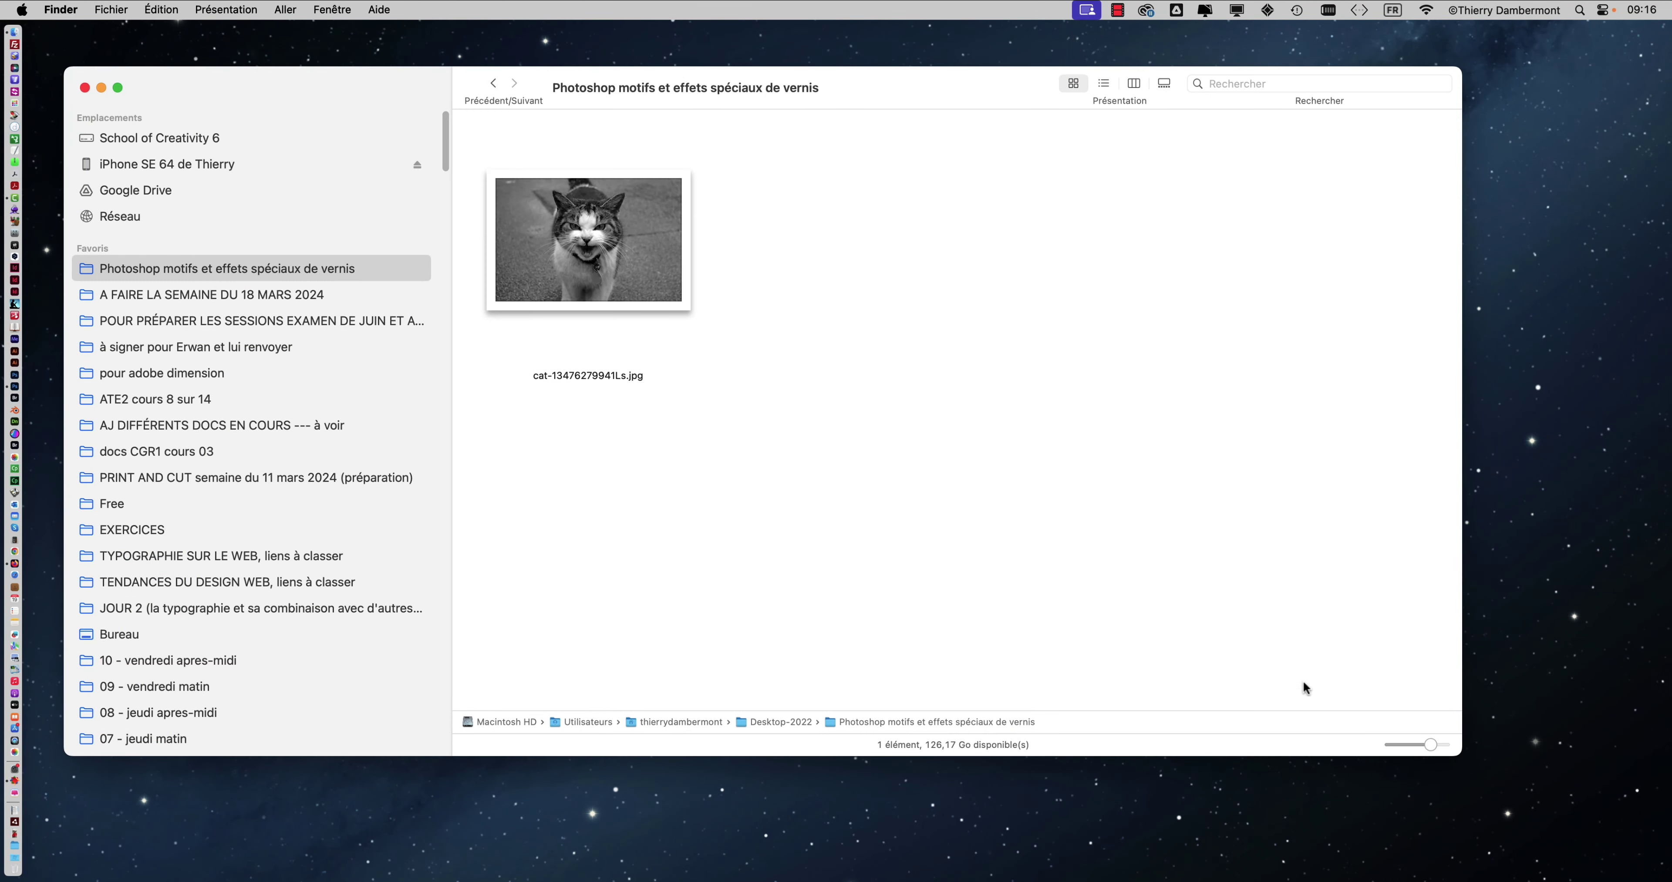
pyautogui.moveTo(561, 282); pyautogui.dragTo(33, 394)
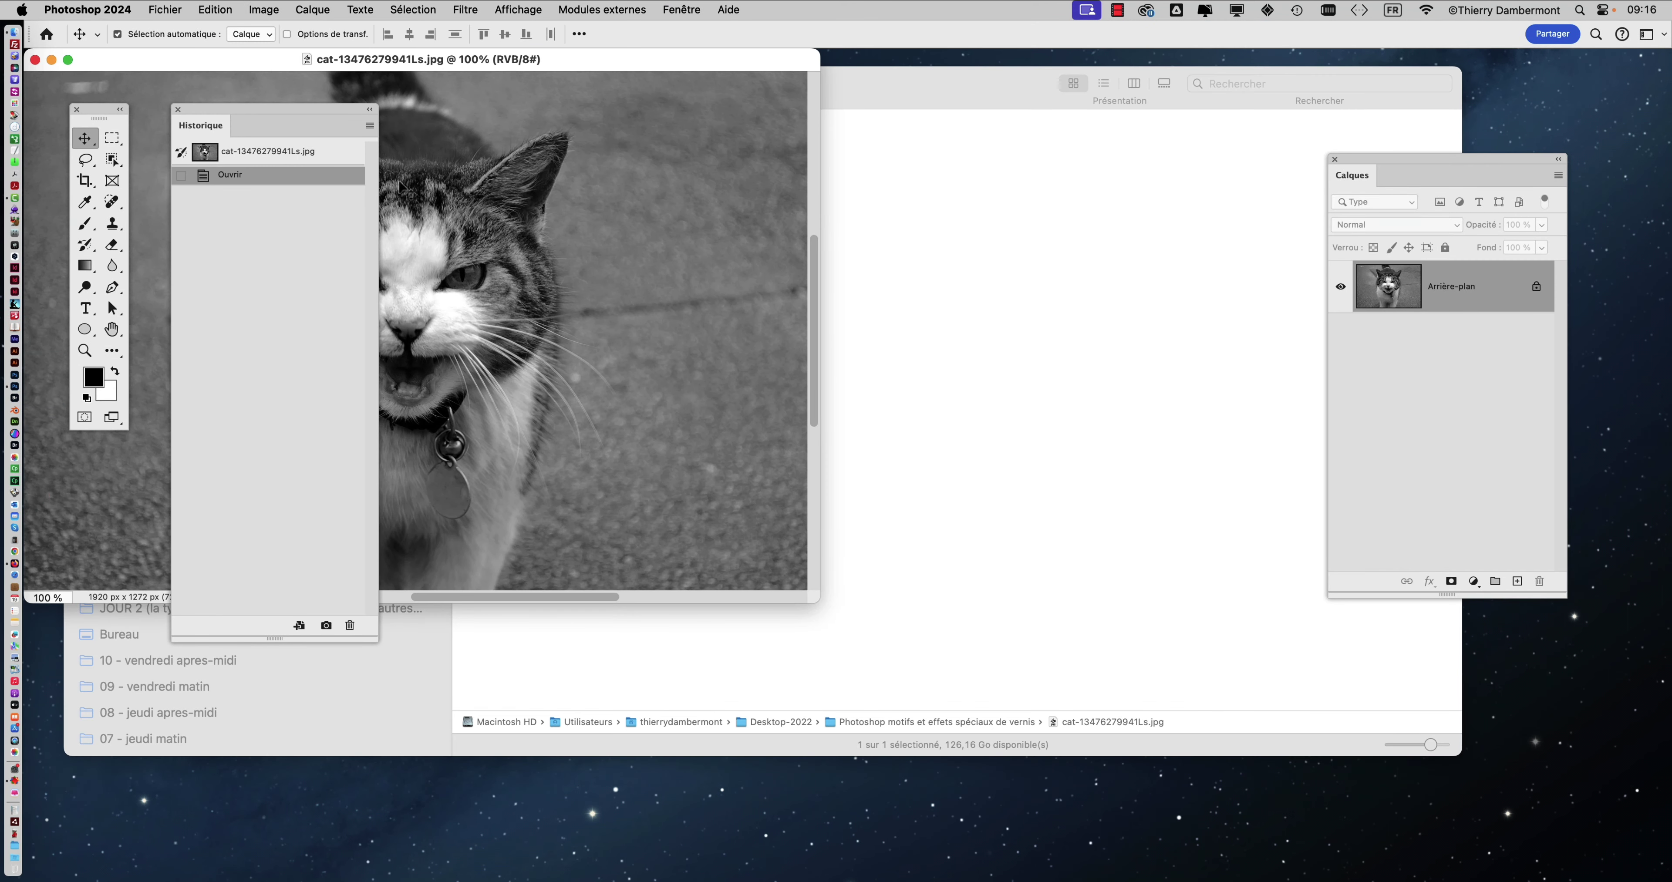
# Move the cat photo's document window clear of the tools and close the Historique panel
pyautogui.moveTo(612, 59); pyautogui.dragTo(1027, 73)
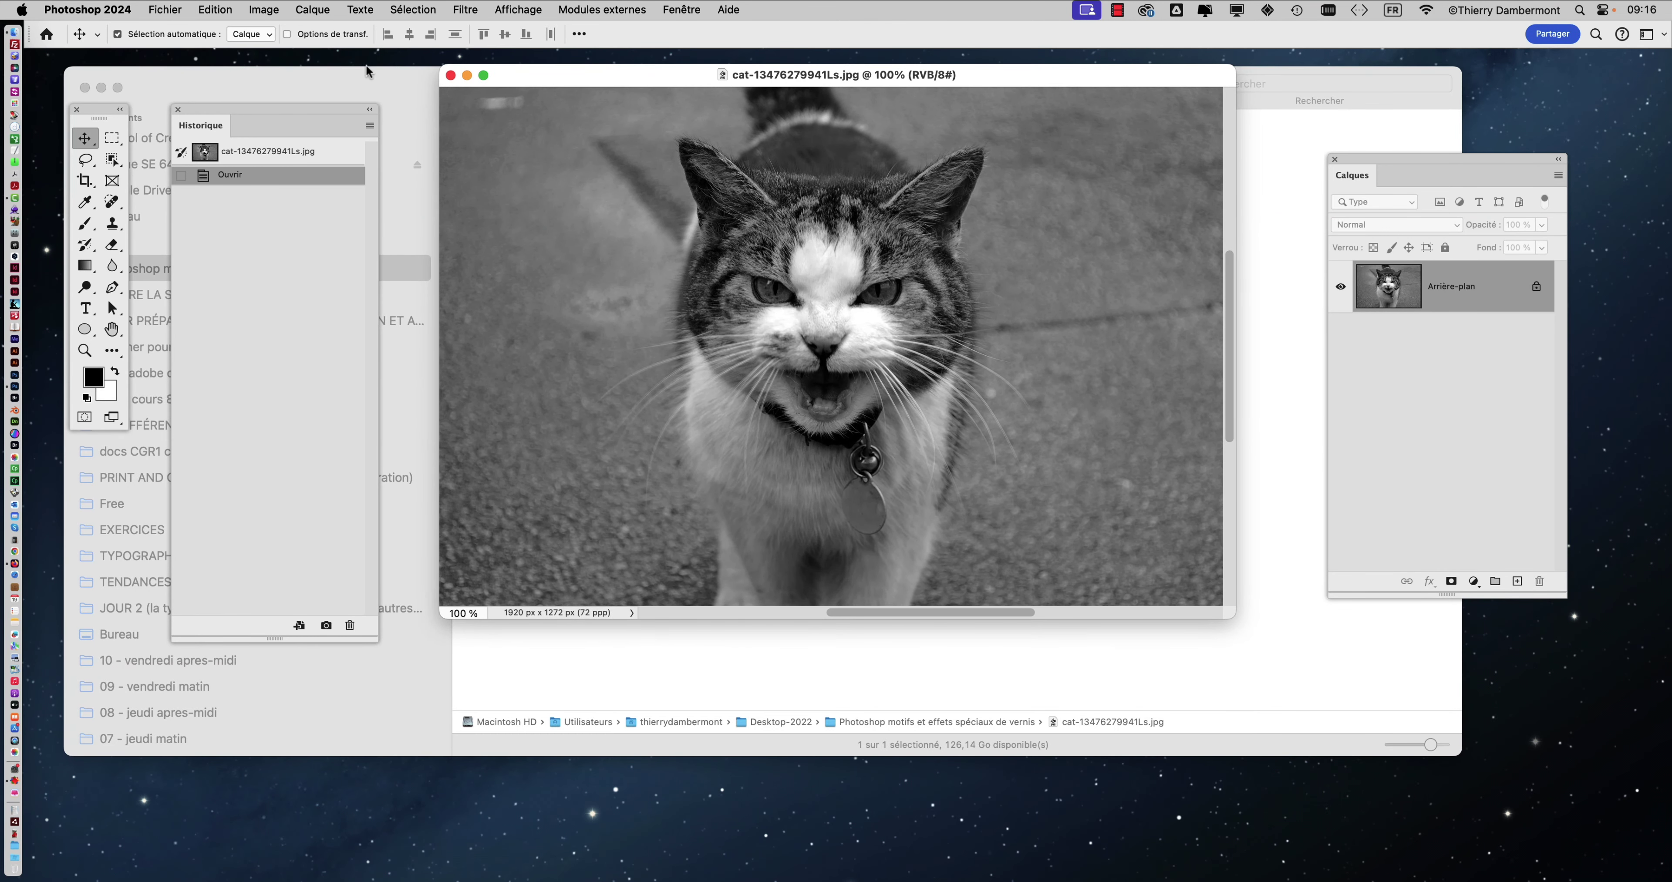
pyautogui.moveTo(213, 114); pyautogui.dragTo(1415, 367)
pyautogui.click(1415, 365)
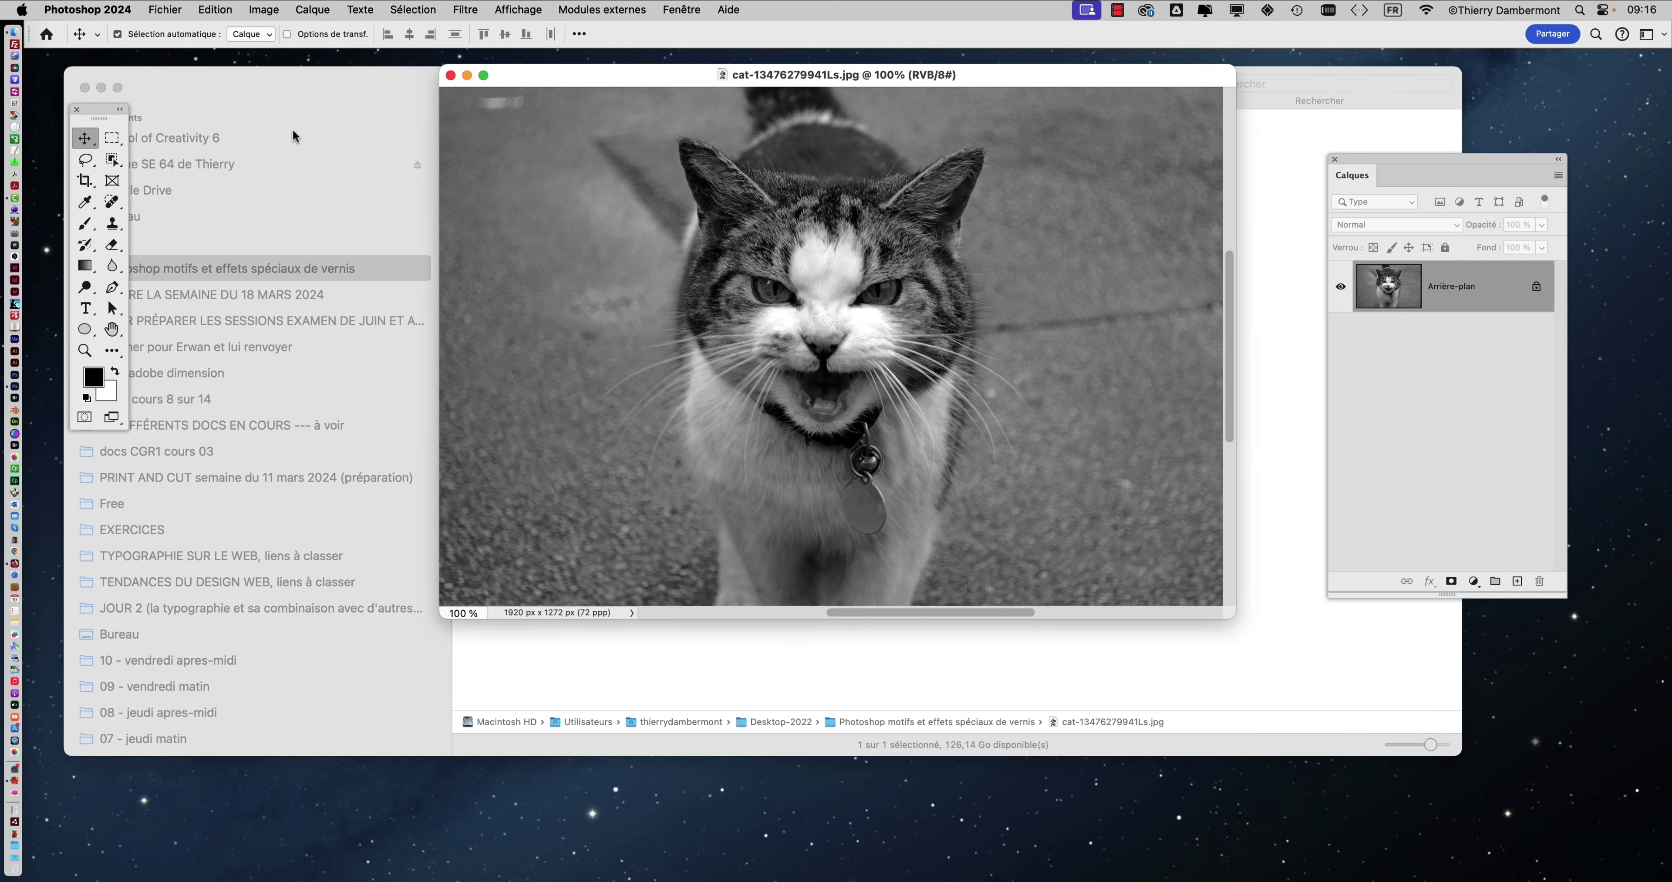
pyautogui.moveTo(579, 82); pyautogui.dragTo(375, 99)
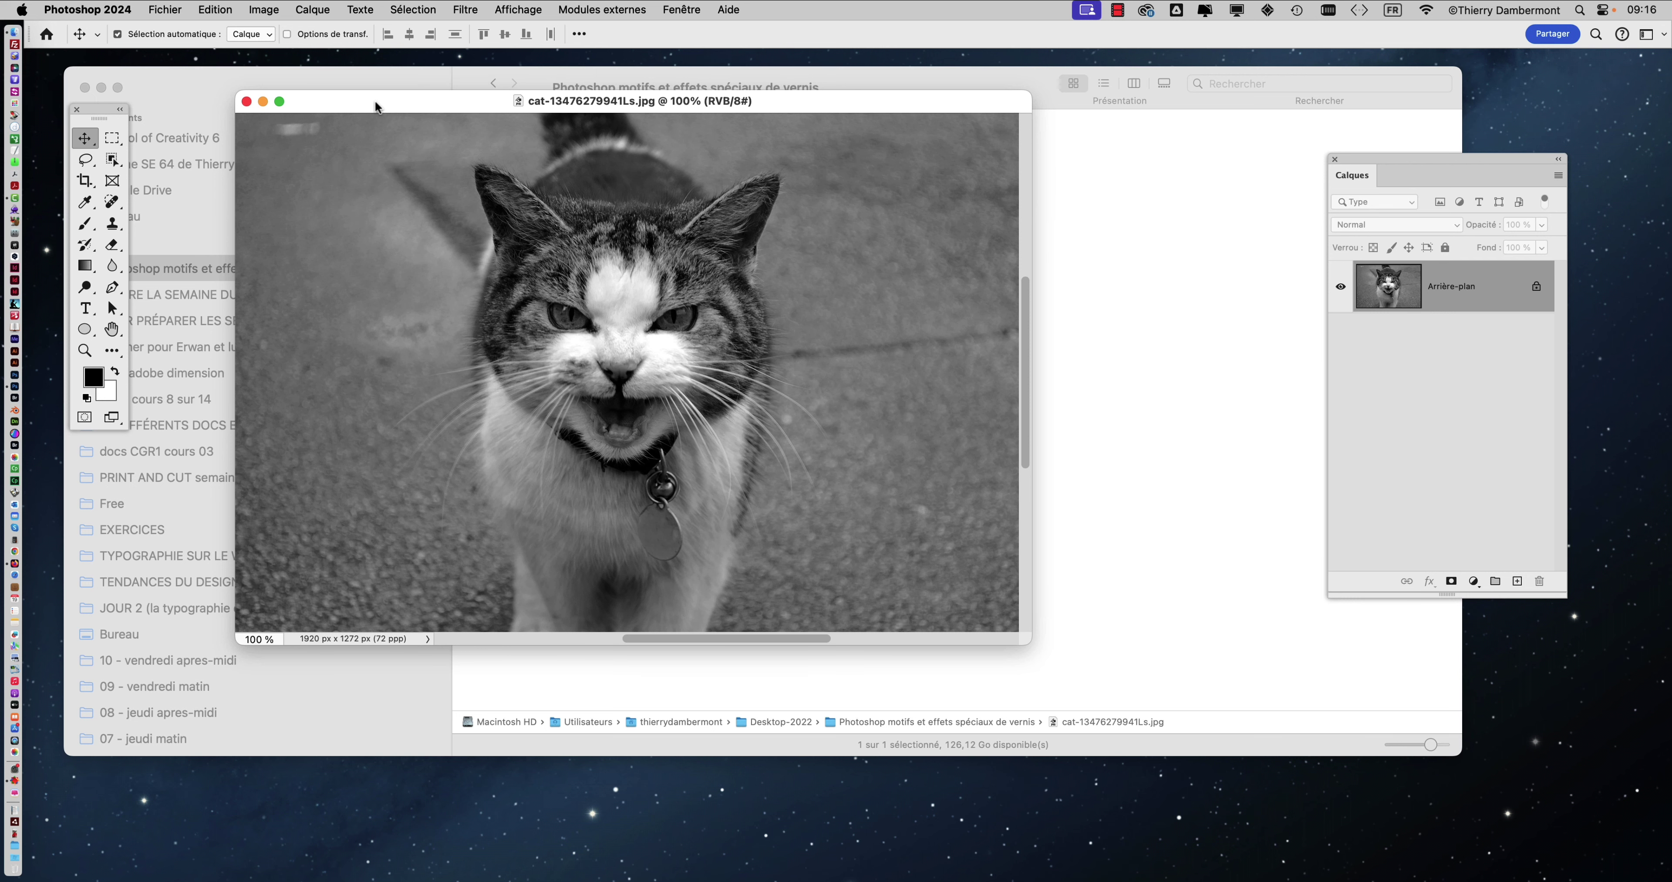
# Cycle the cat document through the screen modes and back to the standard window mode
pyautogui.press('f')
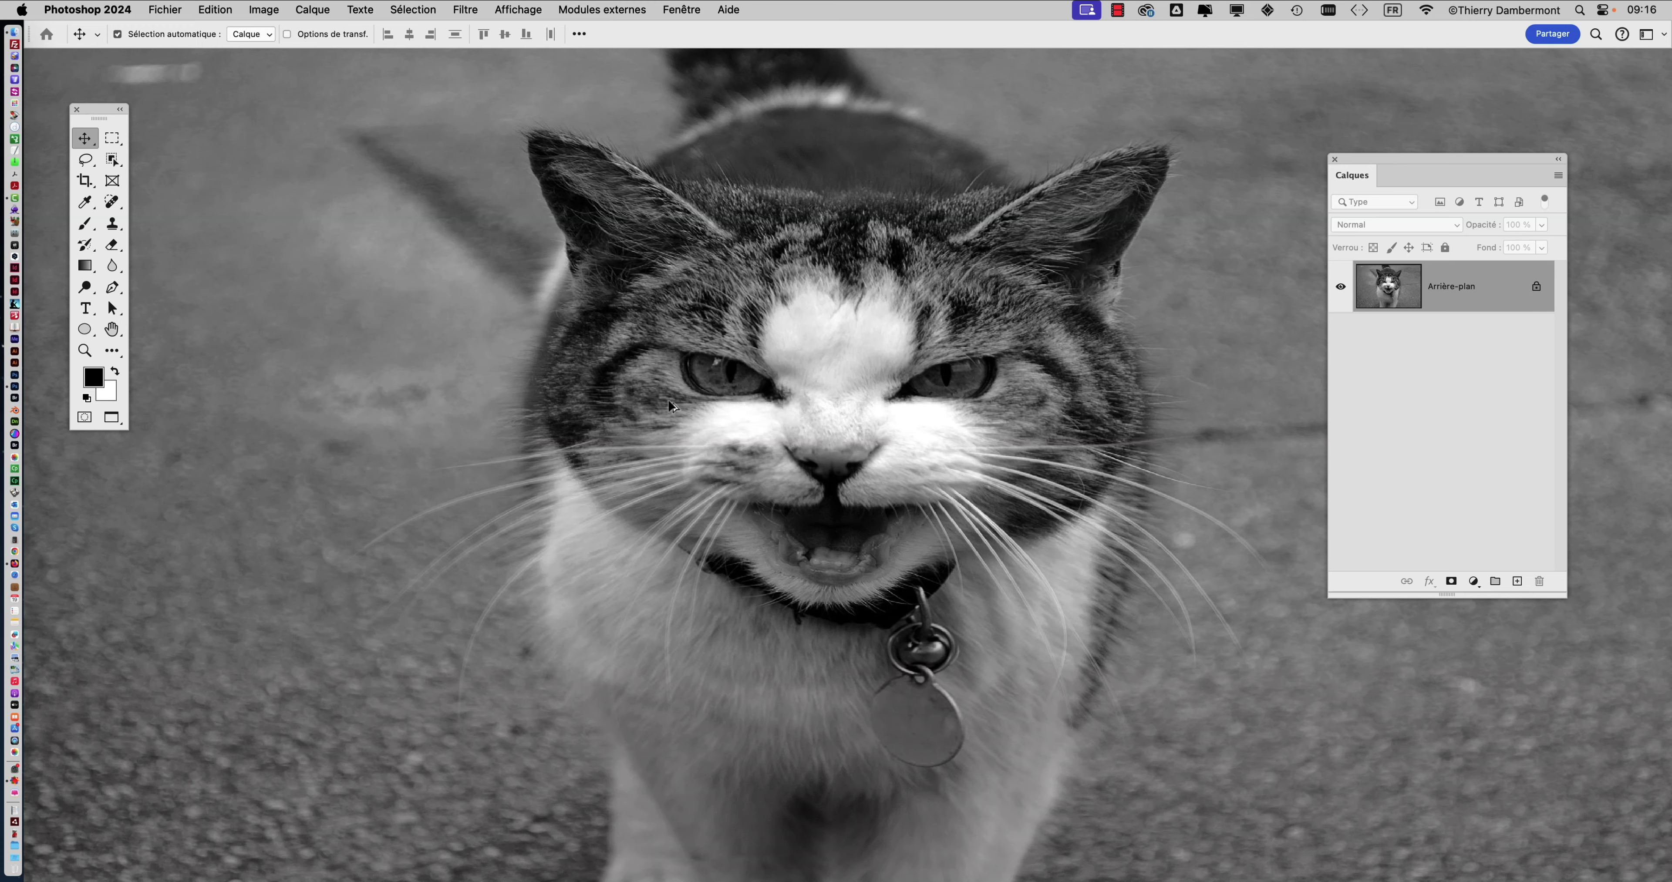
pyautogui.press('f')
pyautogui.press('f')
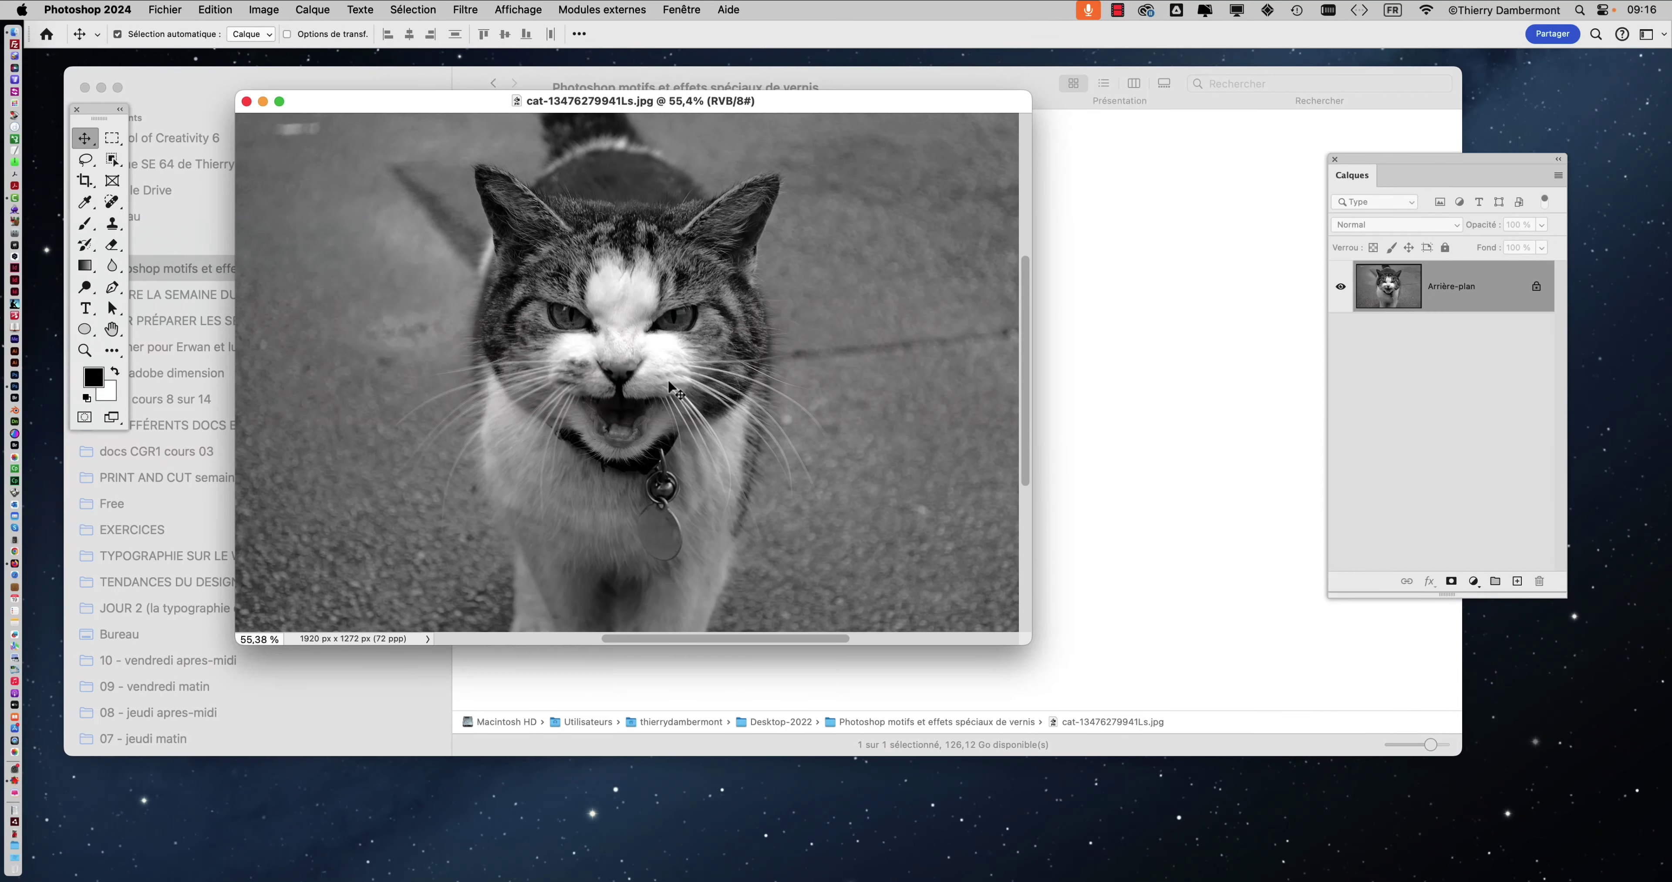
pyautogui.press('f')
pyautogui.press('f')
pyautogui.press('f')
pyautogui.click(87, 9)
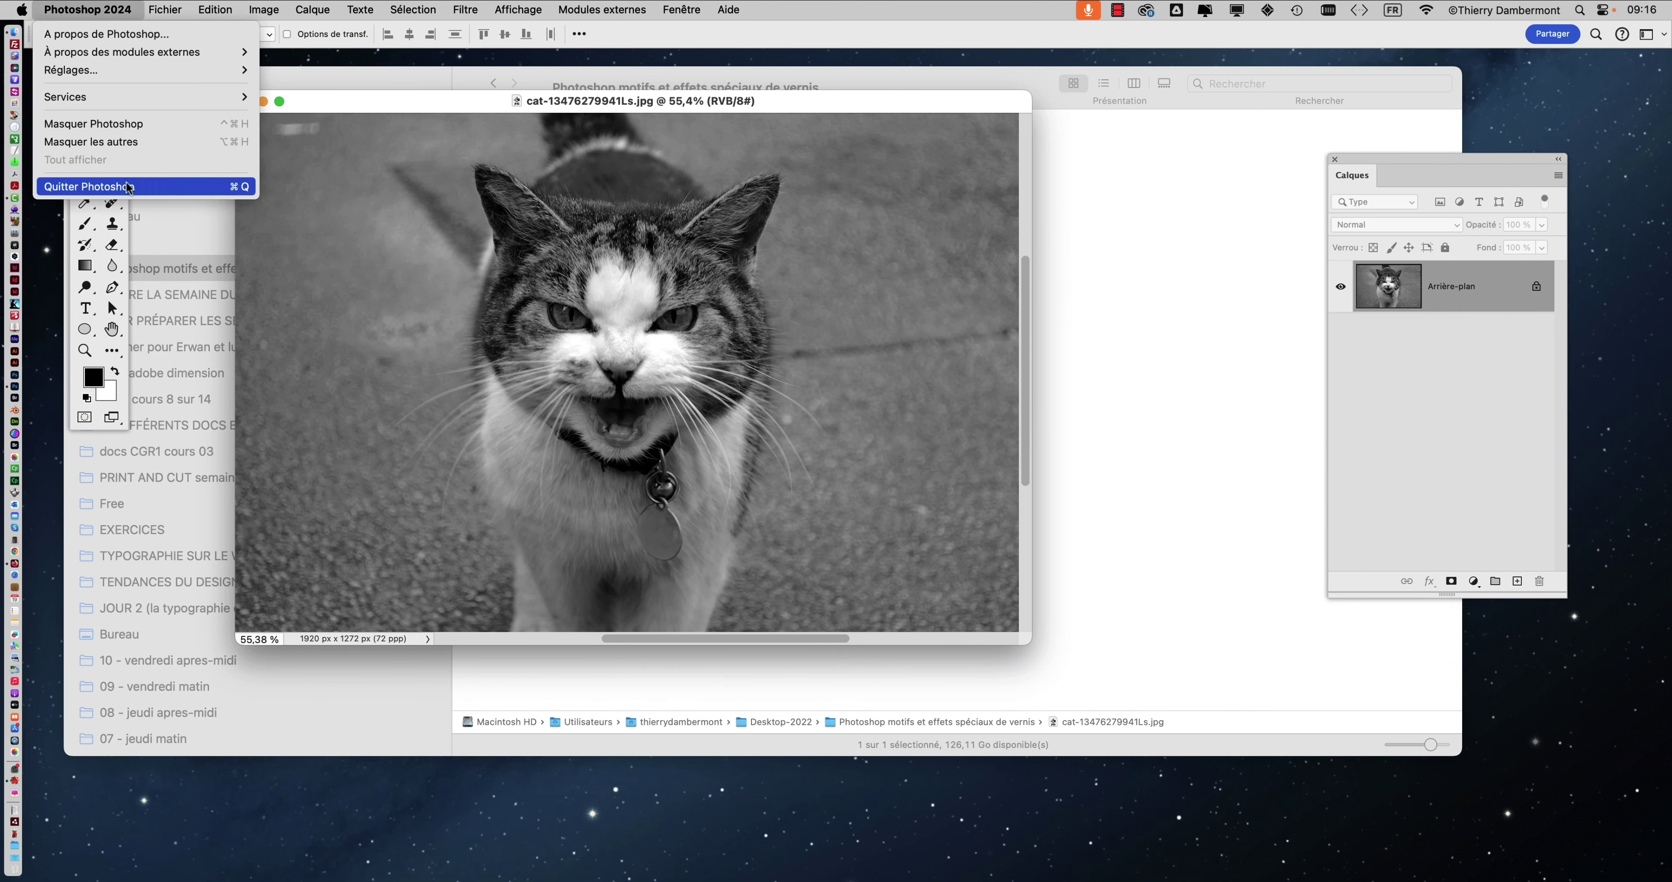
pyautogui.click(128, 187)
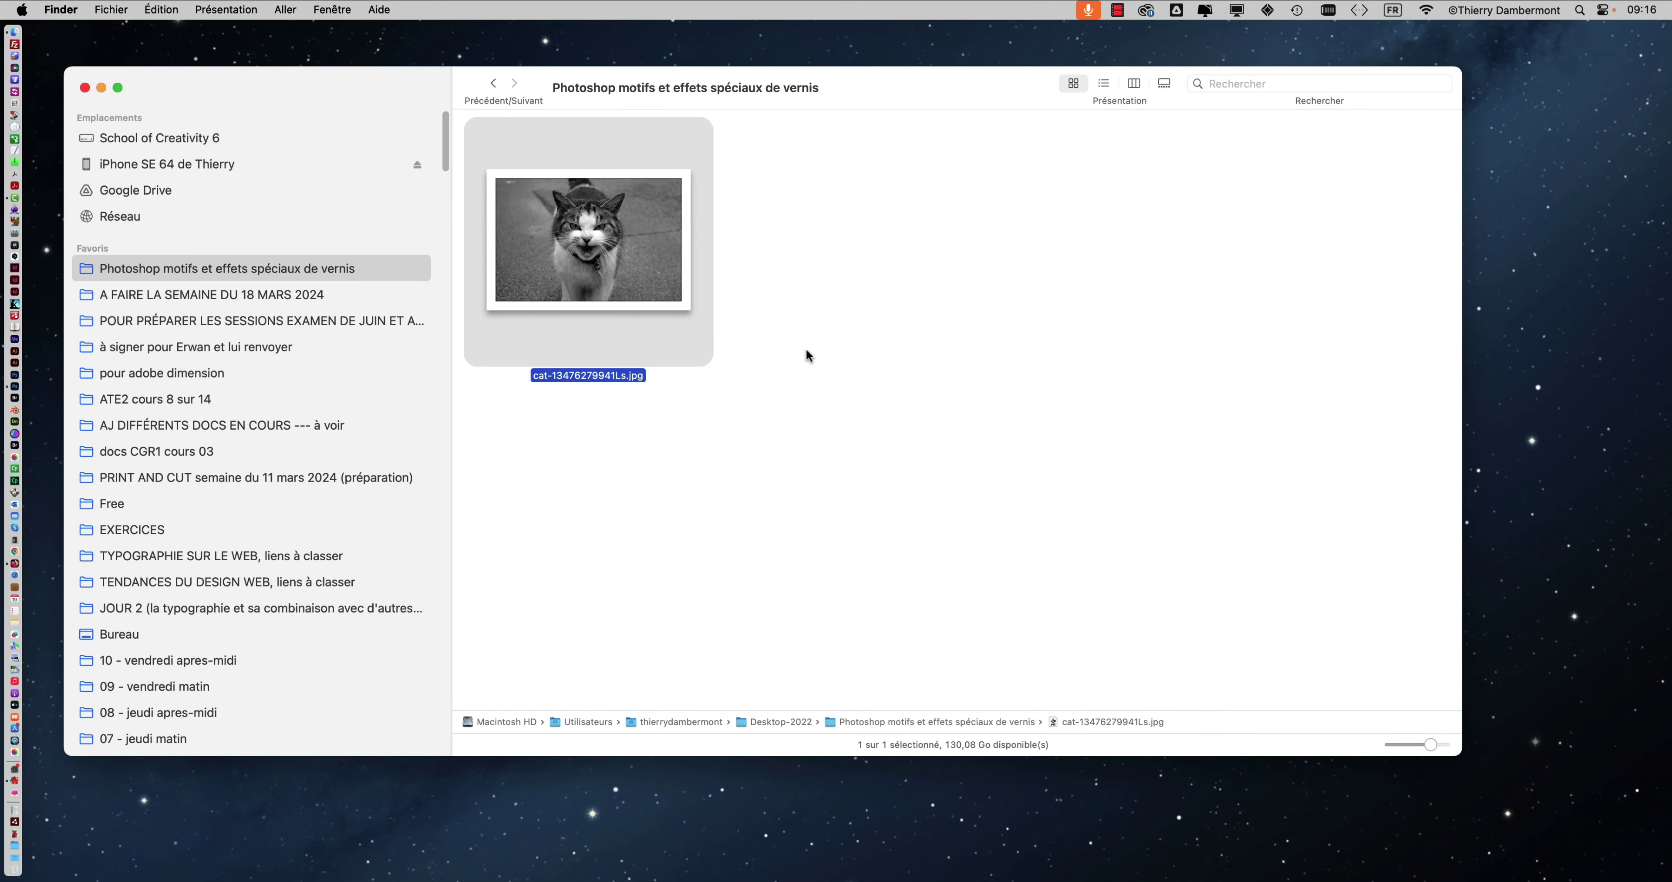
pyautogui.click(805, 350)
pyautogui.moveTo(575, 262); pyautogui.dragTo(28, 390)
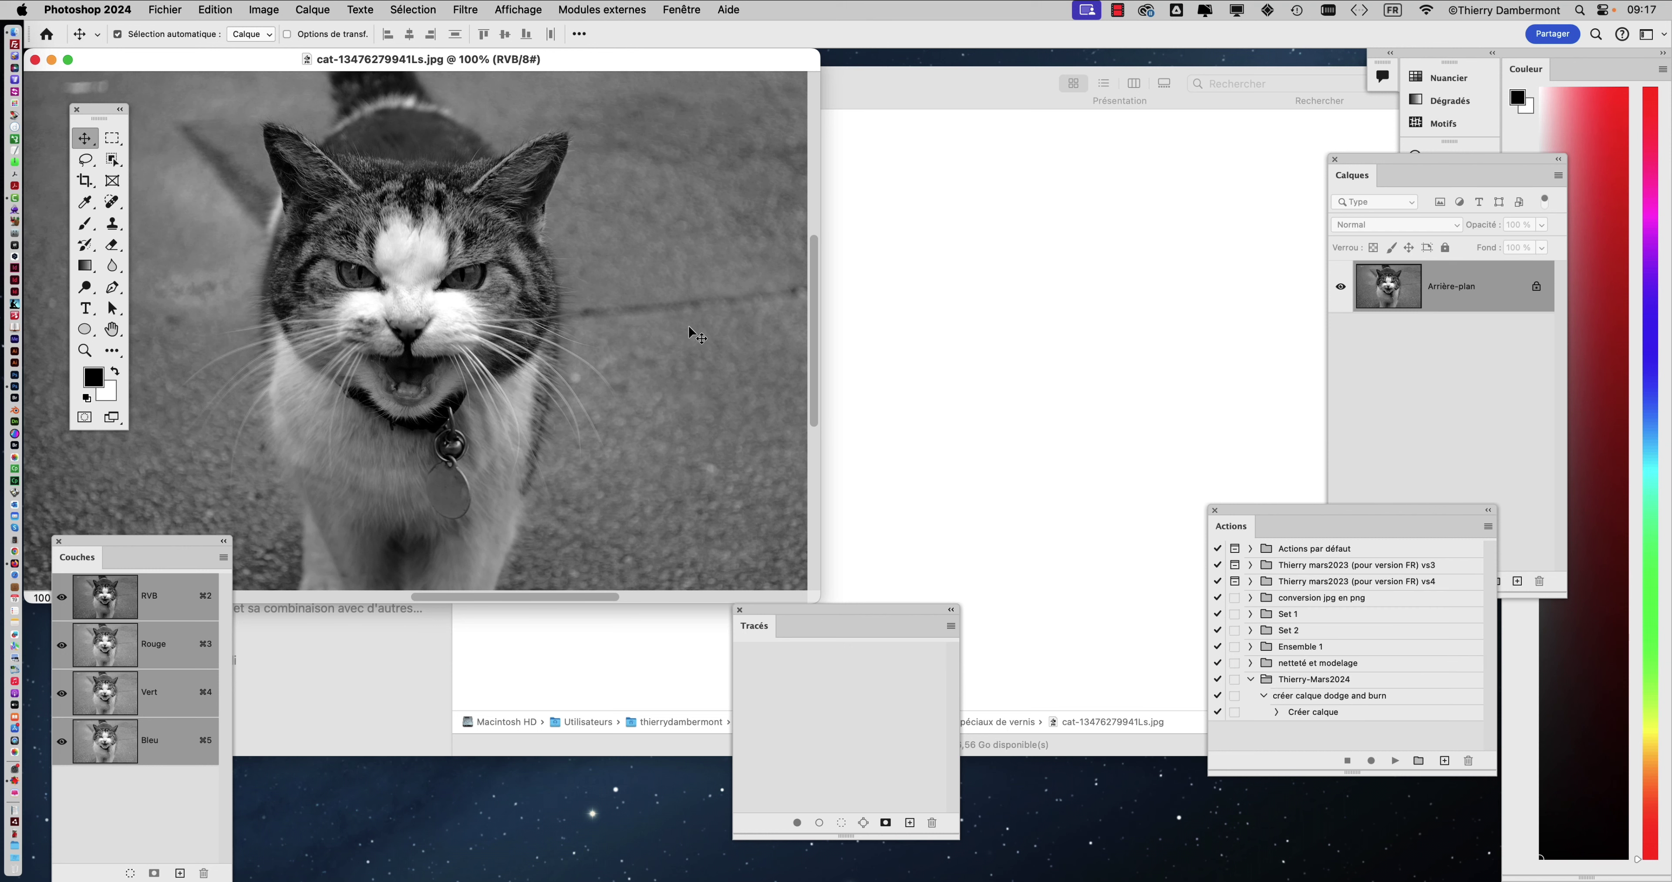
# Move the document window clear of the tools and set the screen mode to Mode Plein écran avec menus
pyautogui.moveTo(627, 61); pyautogui.dragTo(719, 58)
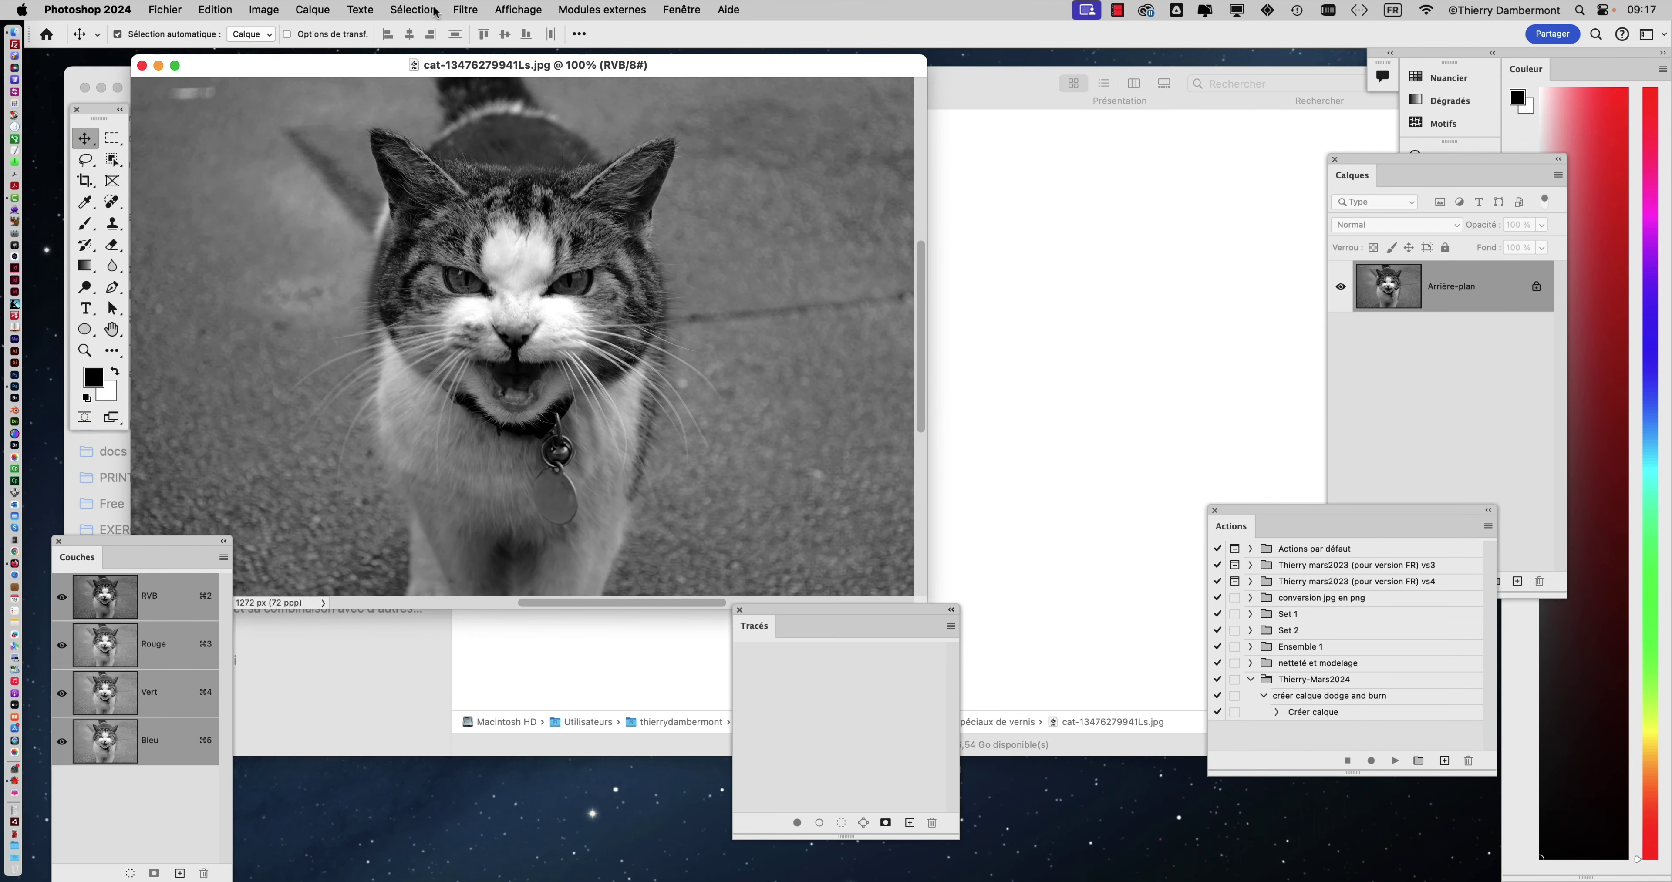
pyautogui.moveTo(548, 71); pyautogui.dragTo(598, 84)
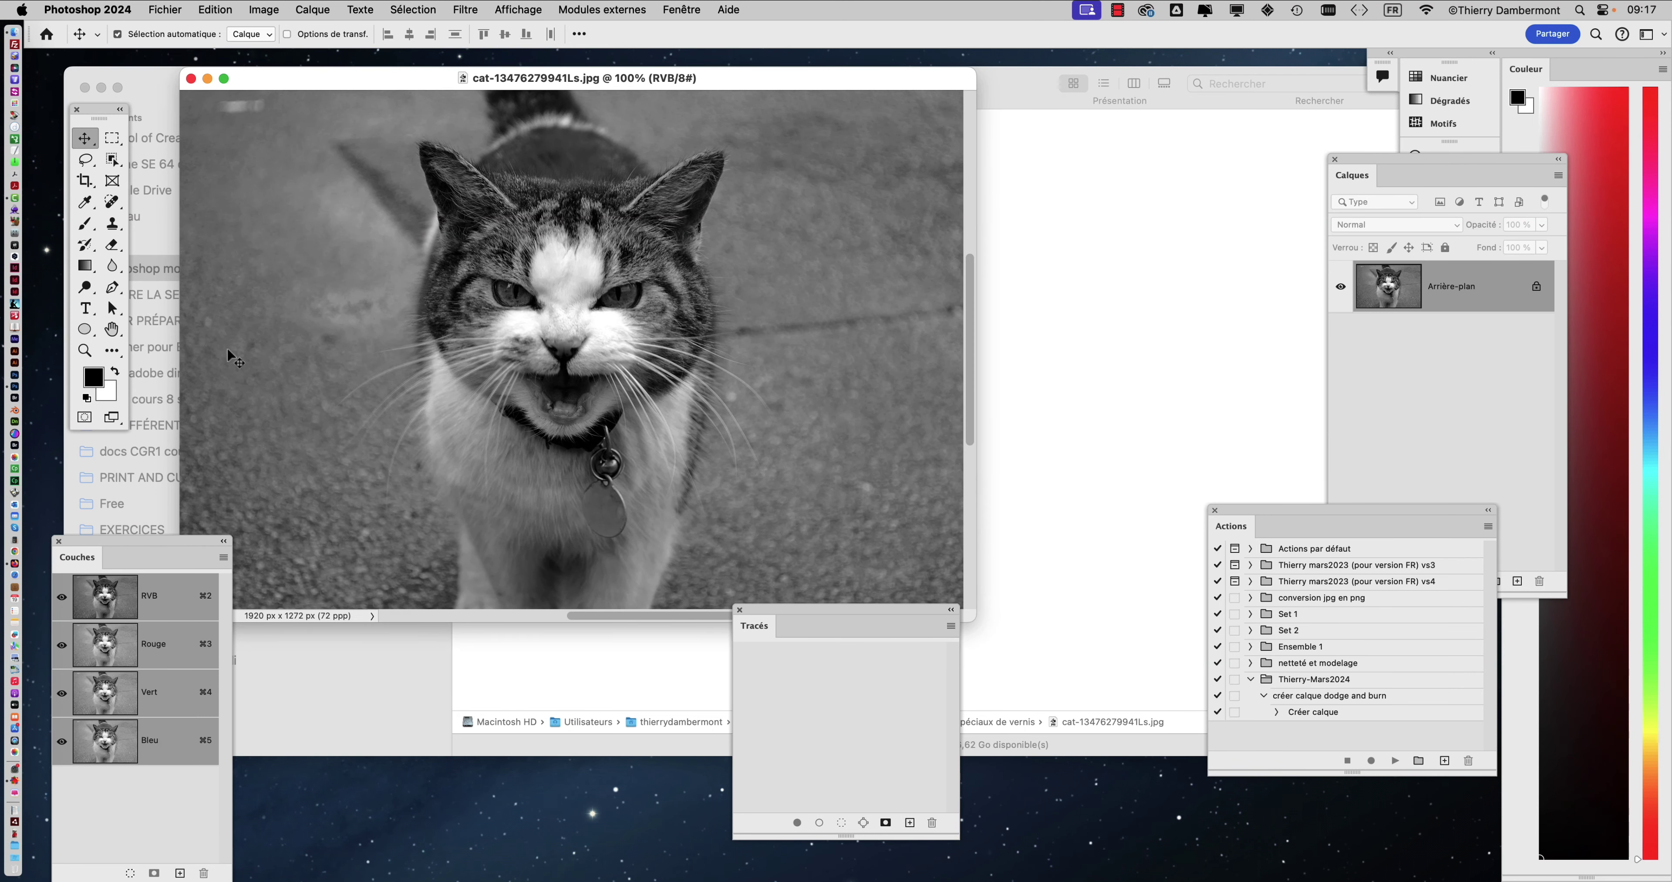
pyautogui.click(112, 418)
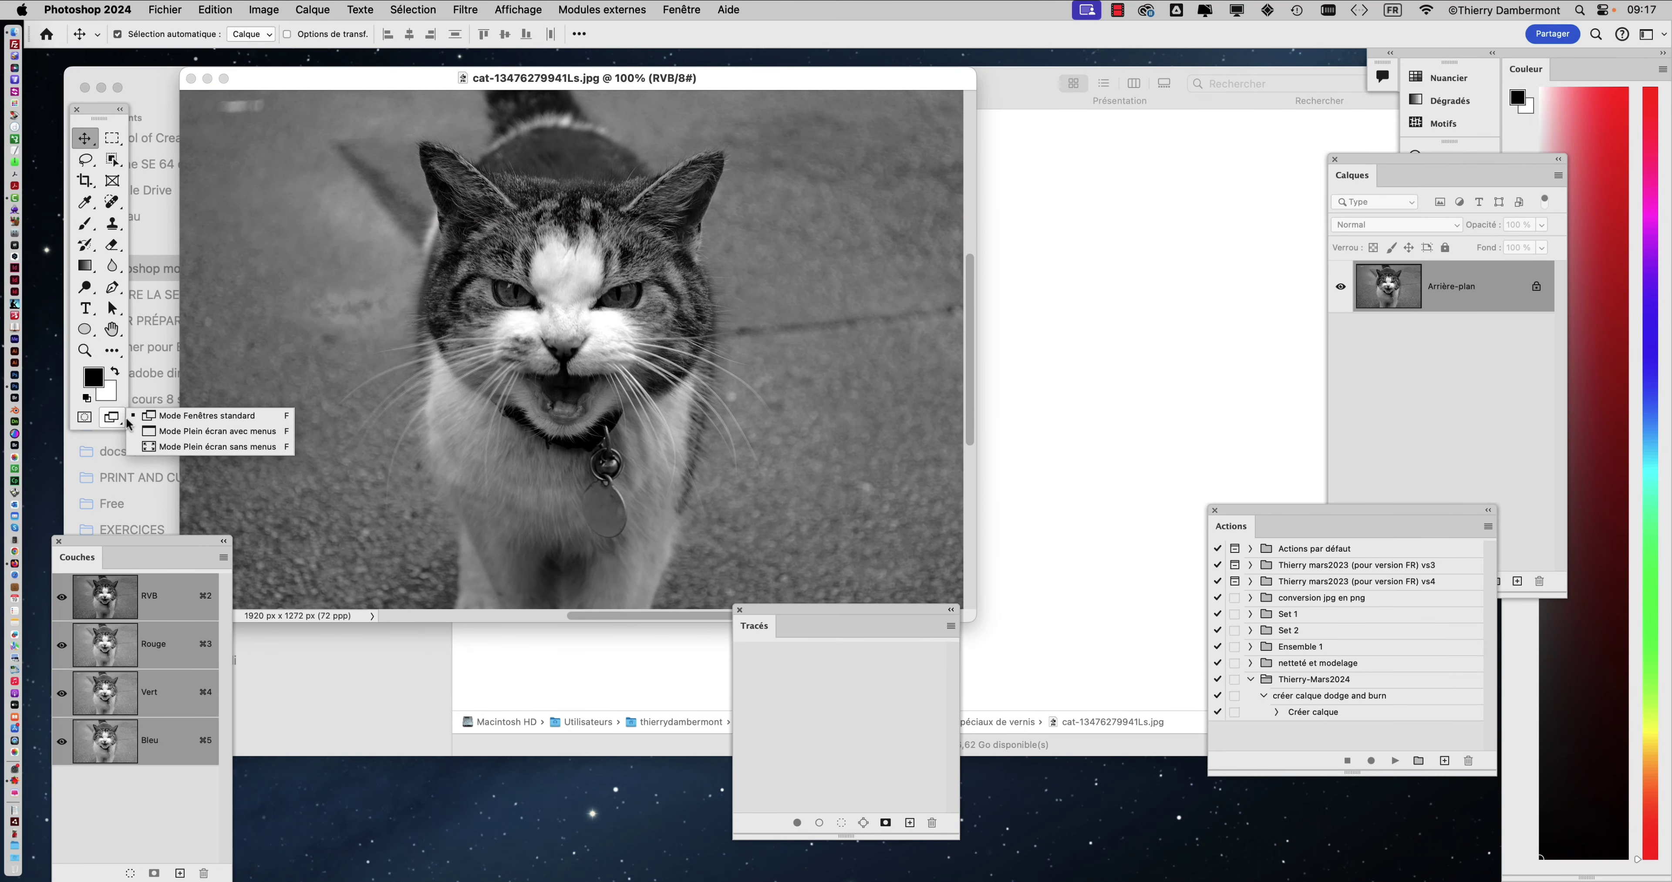
pyautogui.click(224, 437)
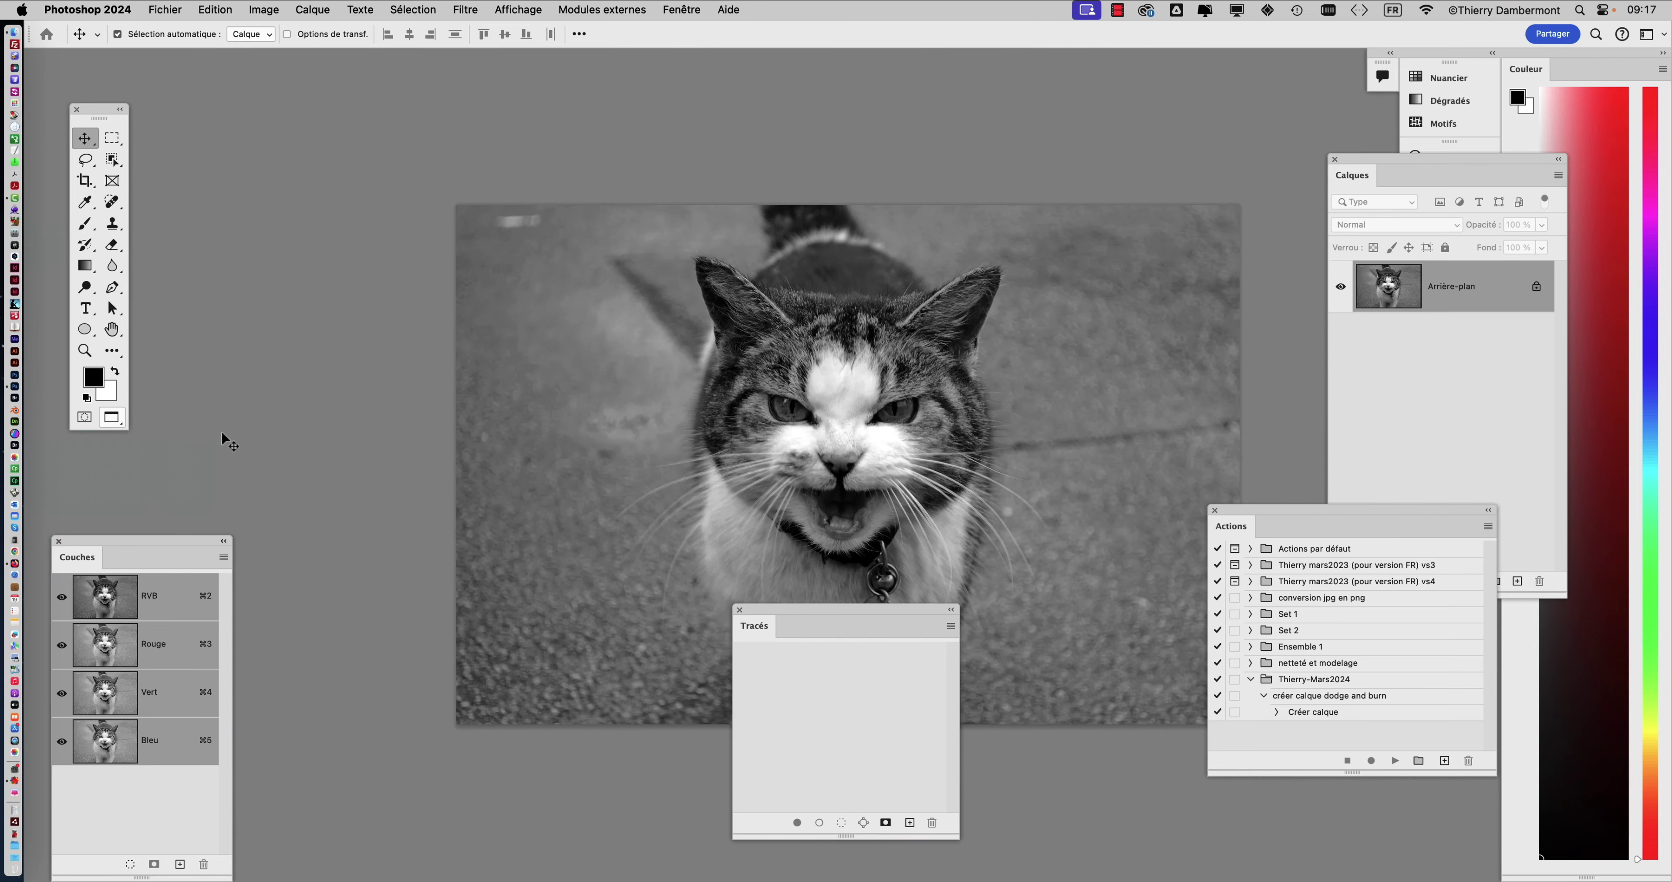
pyautogui.press('f')
pyautogui.press('f')
pyautogui.press('f')
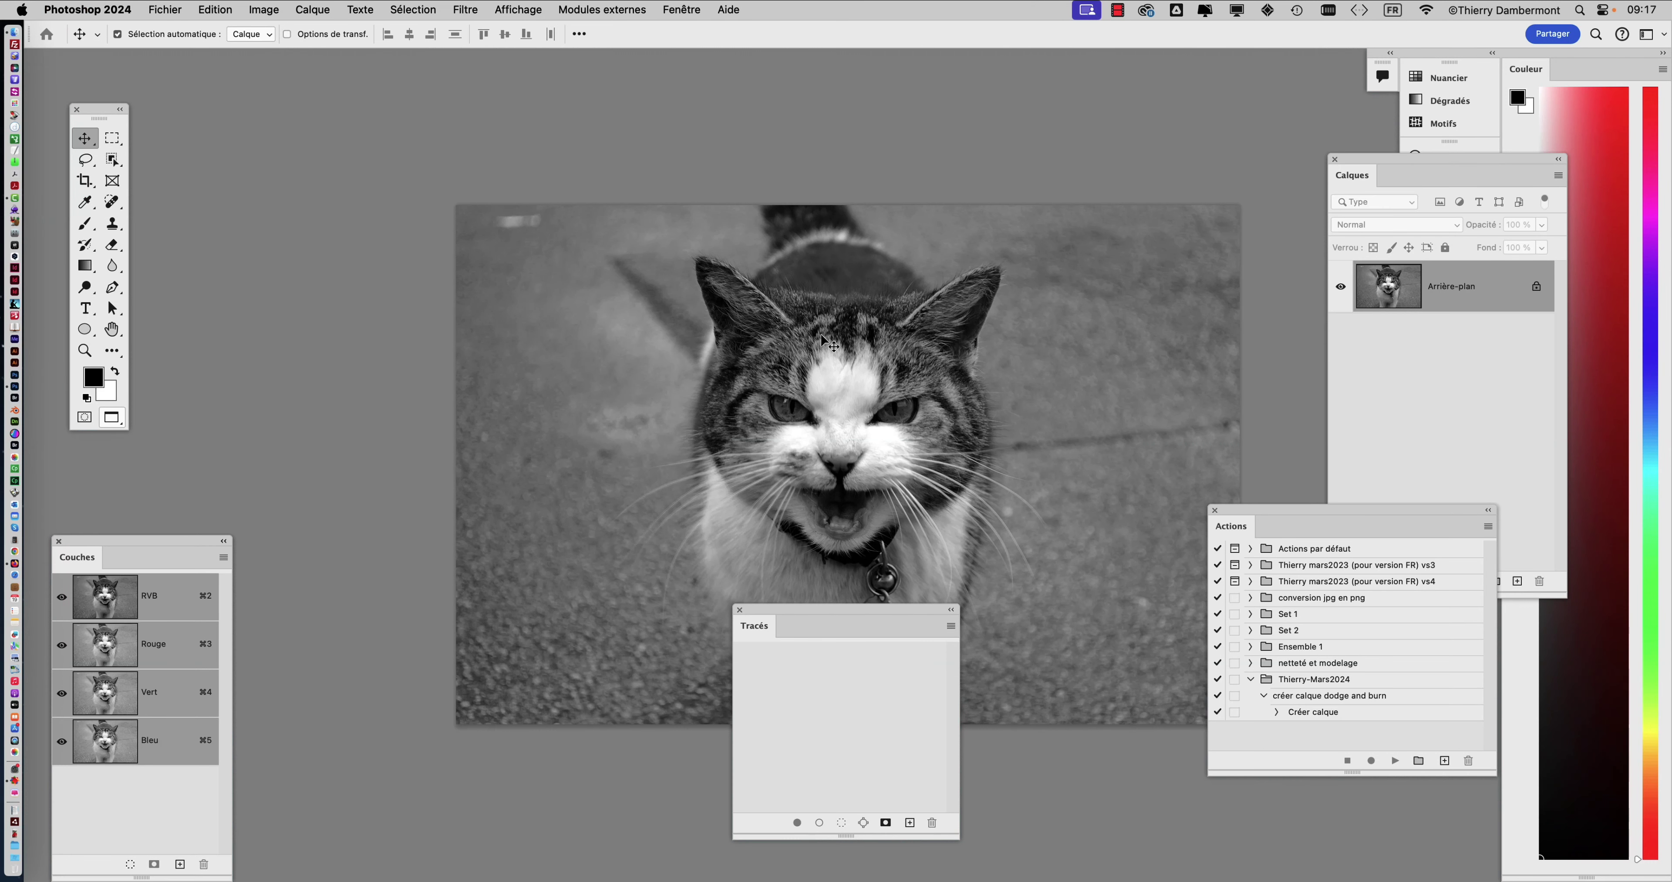
# Hide the panels while keeping the tools, and enlarge and reposition the cat photo on the canvas
pyautogui.moveTo(713, 355); pyautogui.dragTo(522, 265)
pyautogui.hotkey('shift', 'Tab')
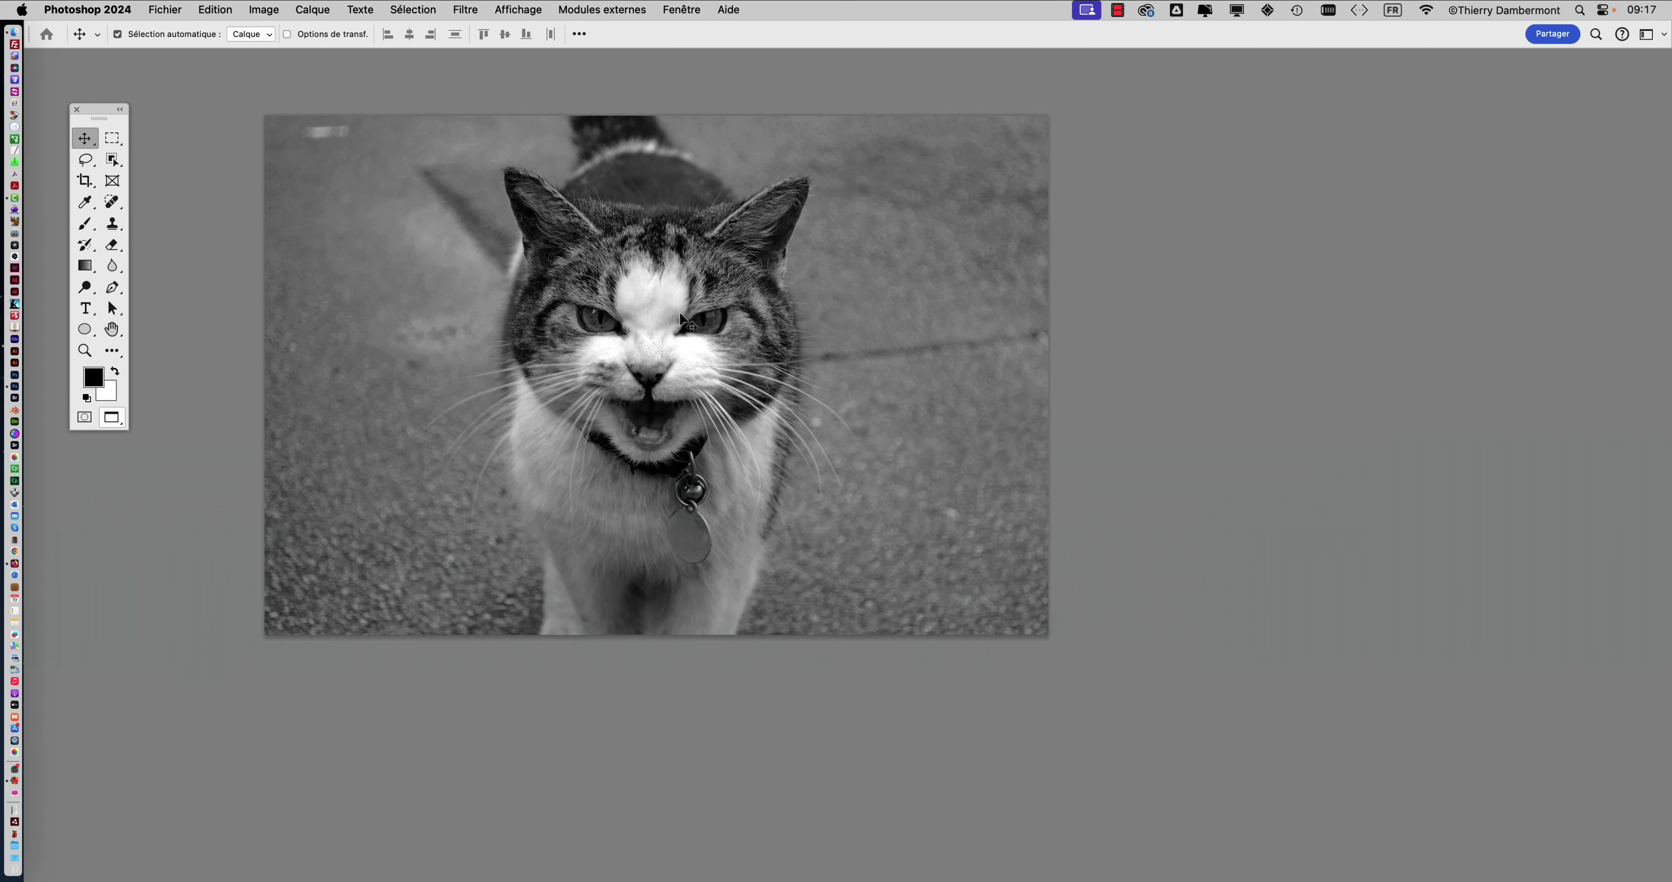
pyautogui.scroll(2, 678, 328)
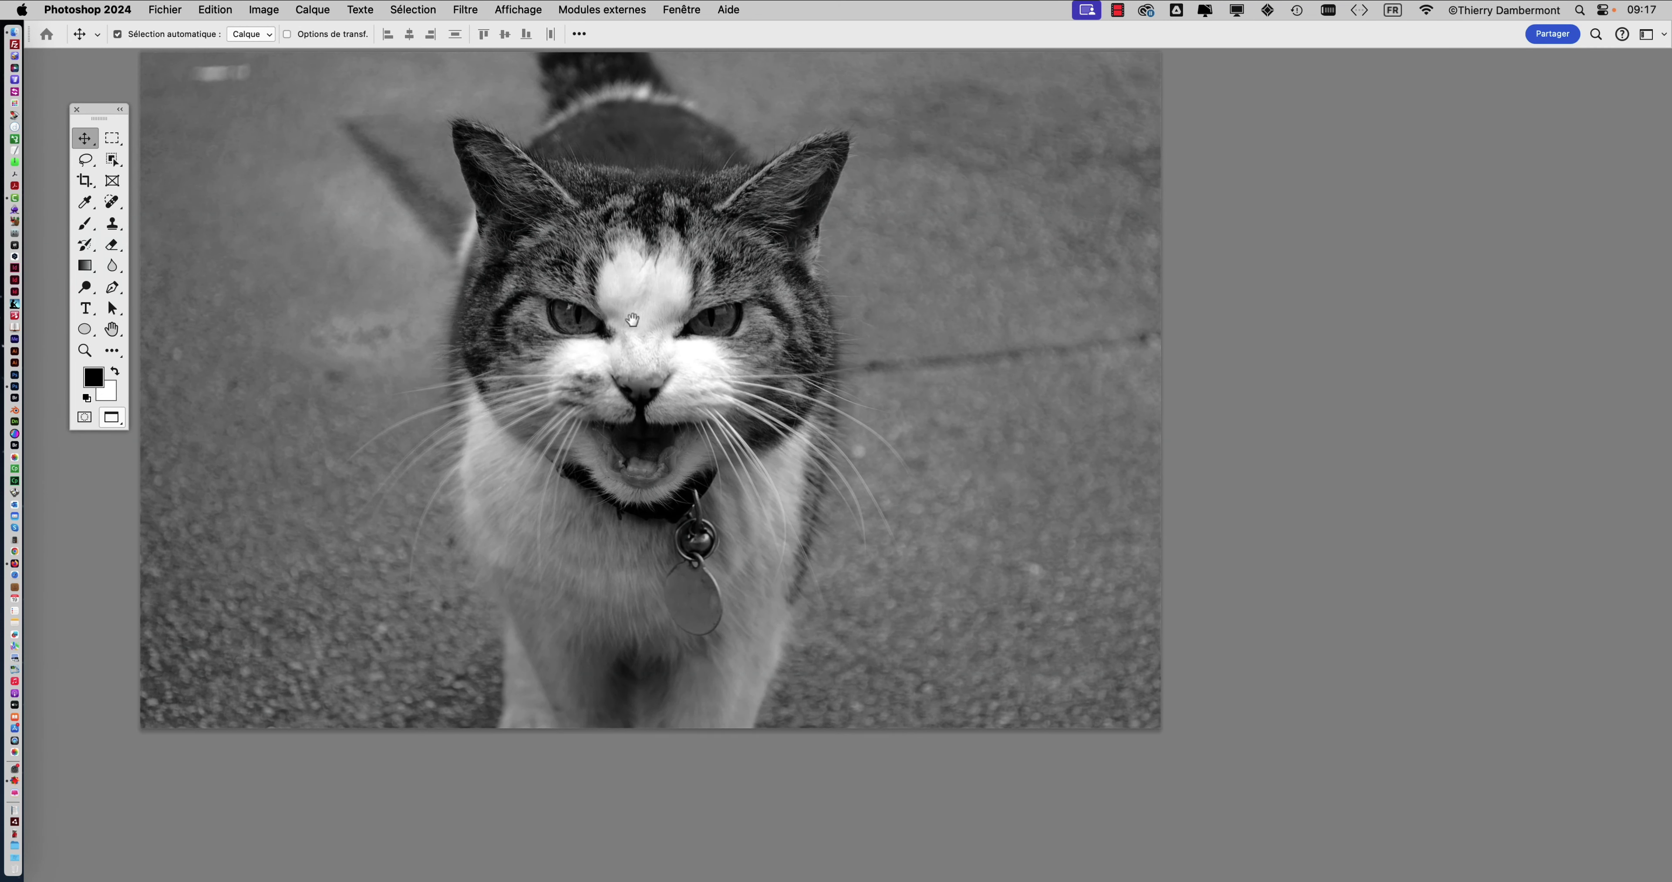
pyautogui.scroll(2, 675, 333)
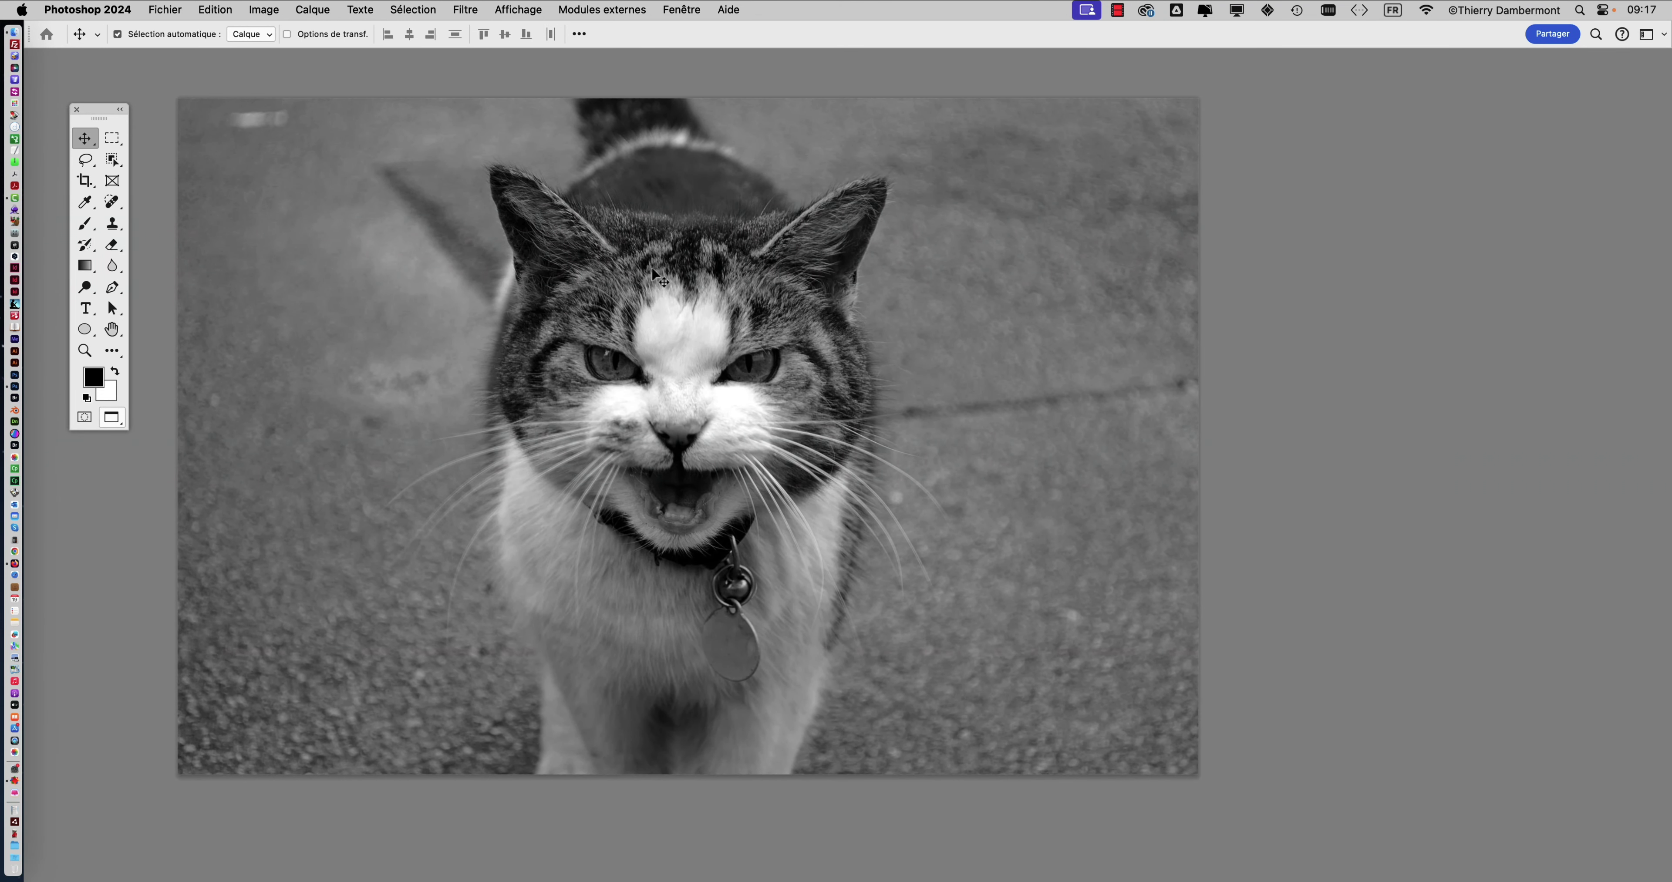
# Show the Calques panel and place it beside the cat photo
pyautogui.click(682, 10)
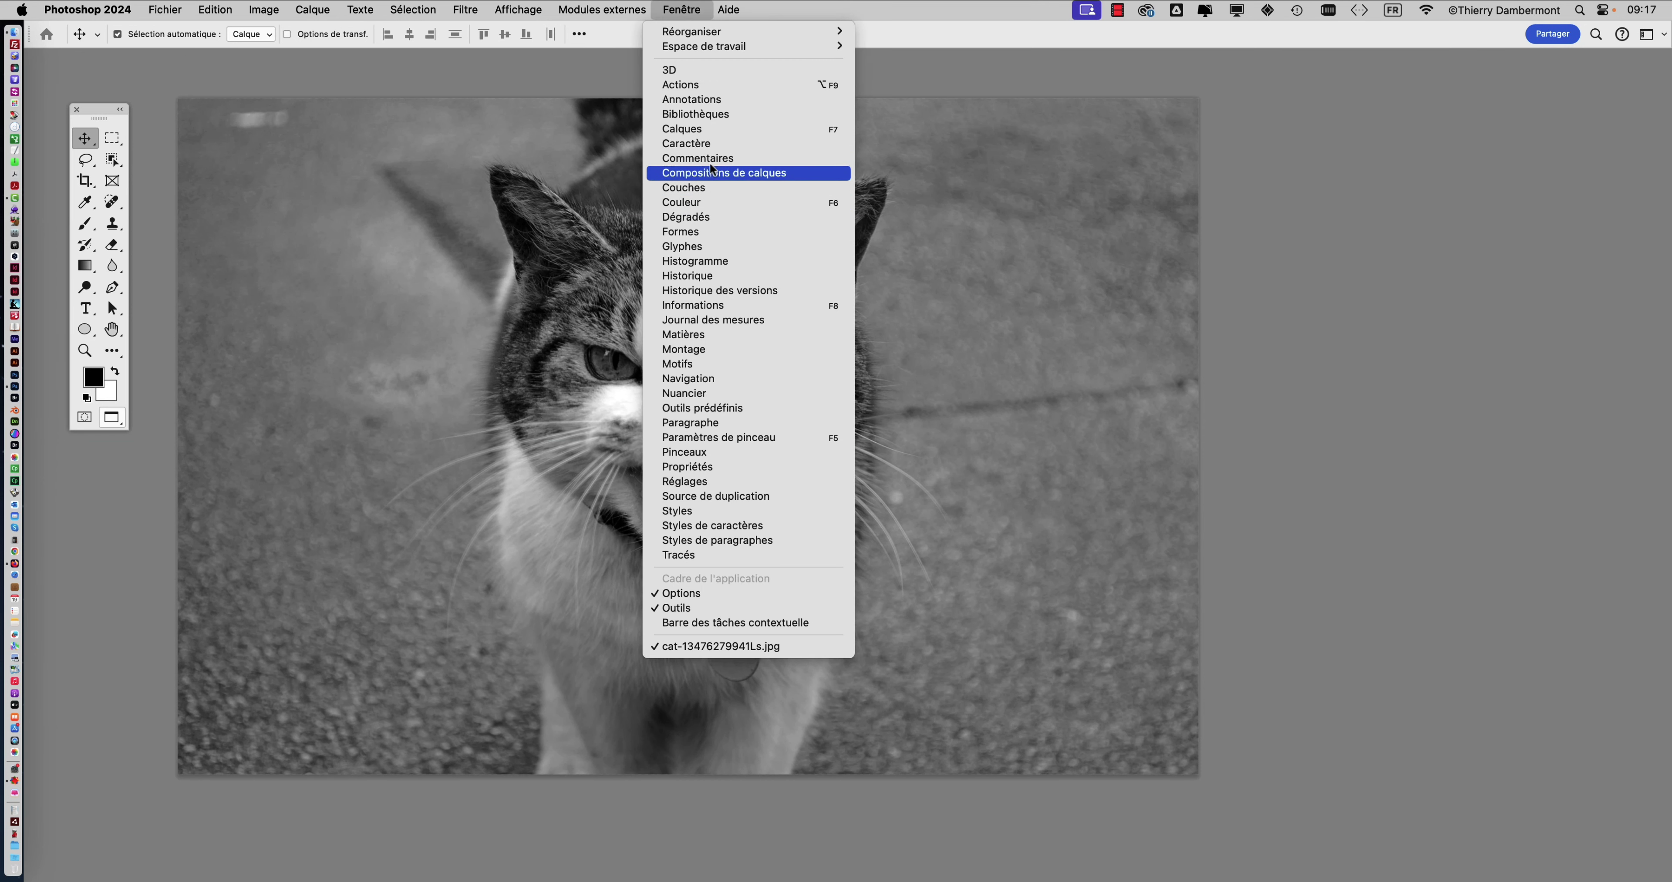
pyautogui.click(711, 129)
pyautogui.moveTo(1366, 163); pyautogui.dragTo(1205, 188)
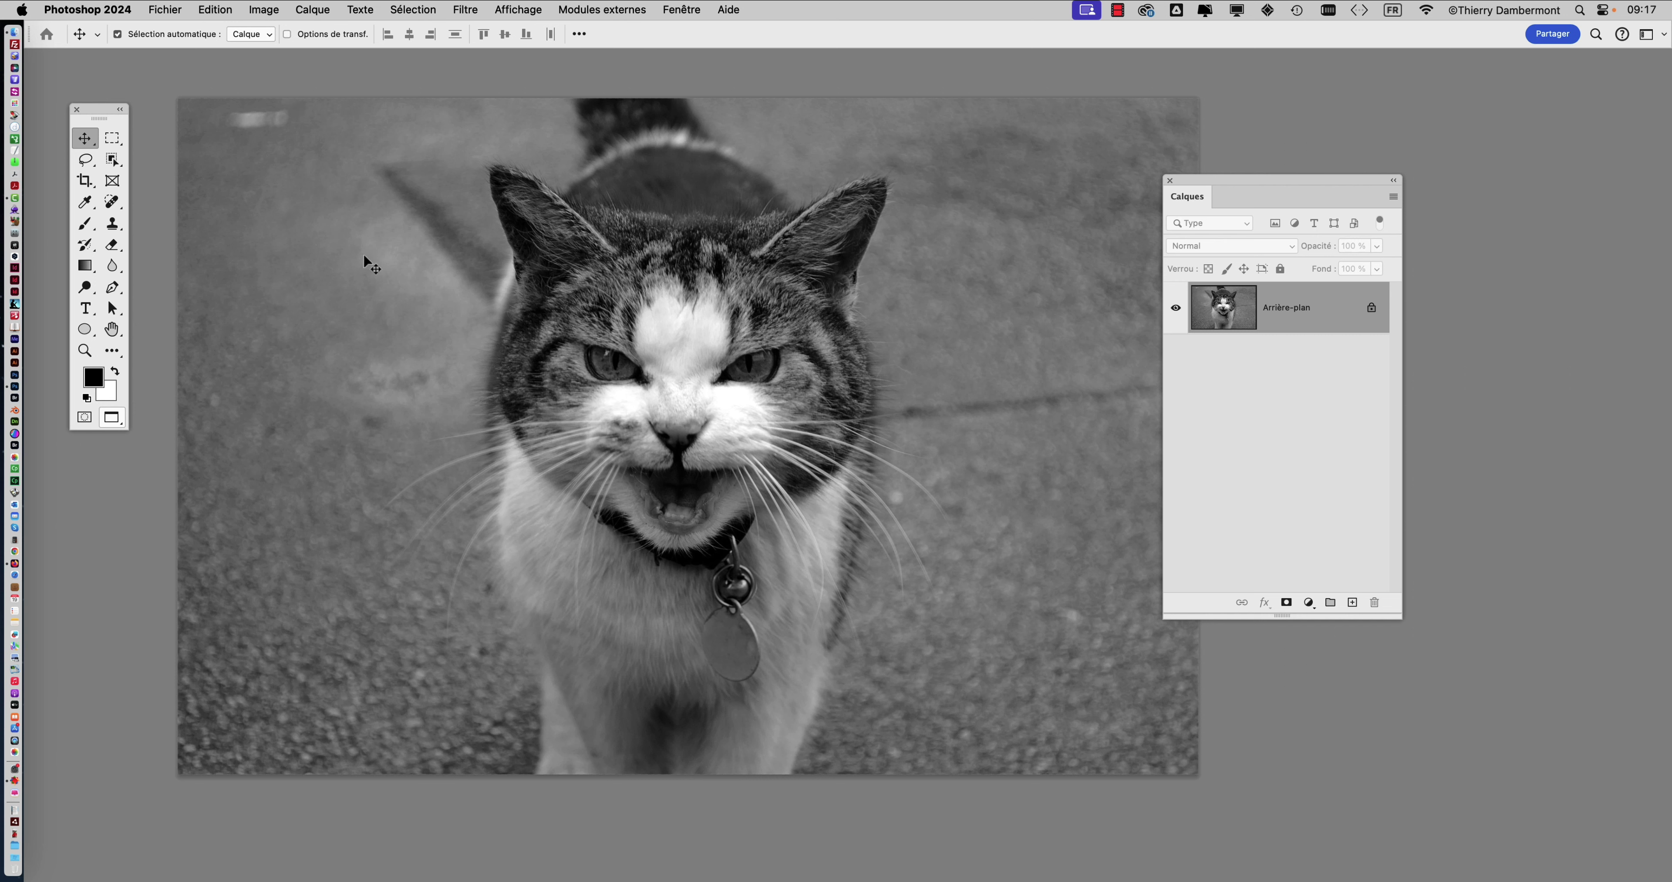
pyautogui.click(258, 9)
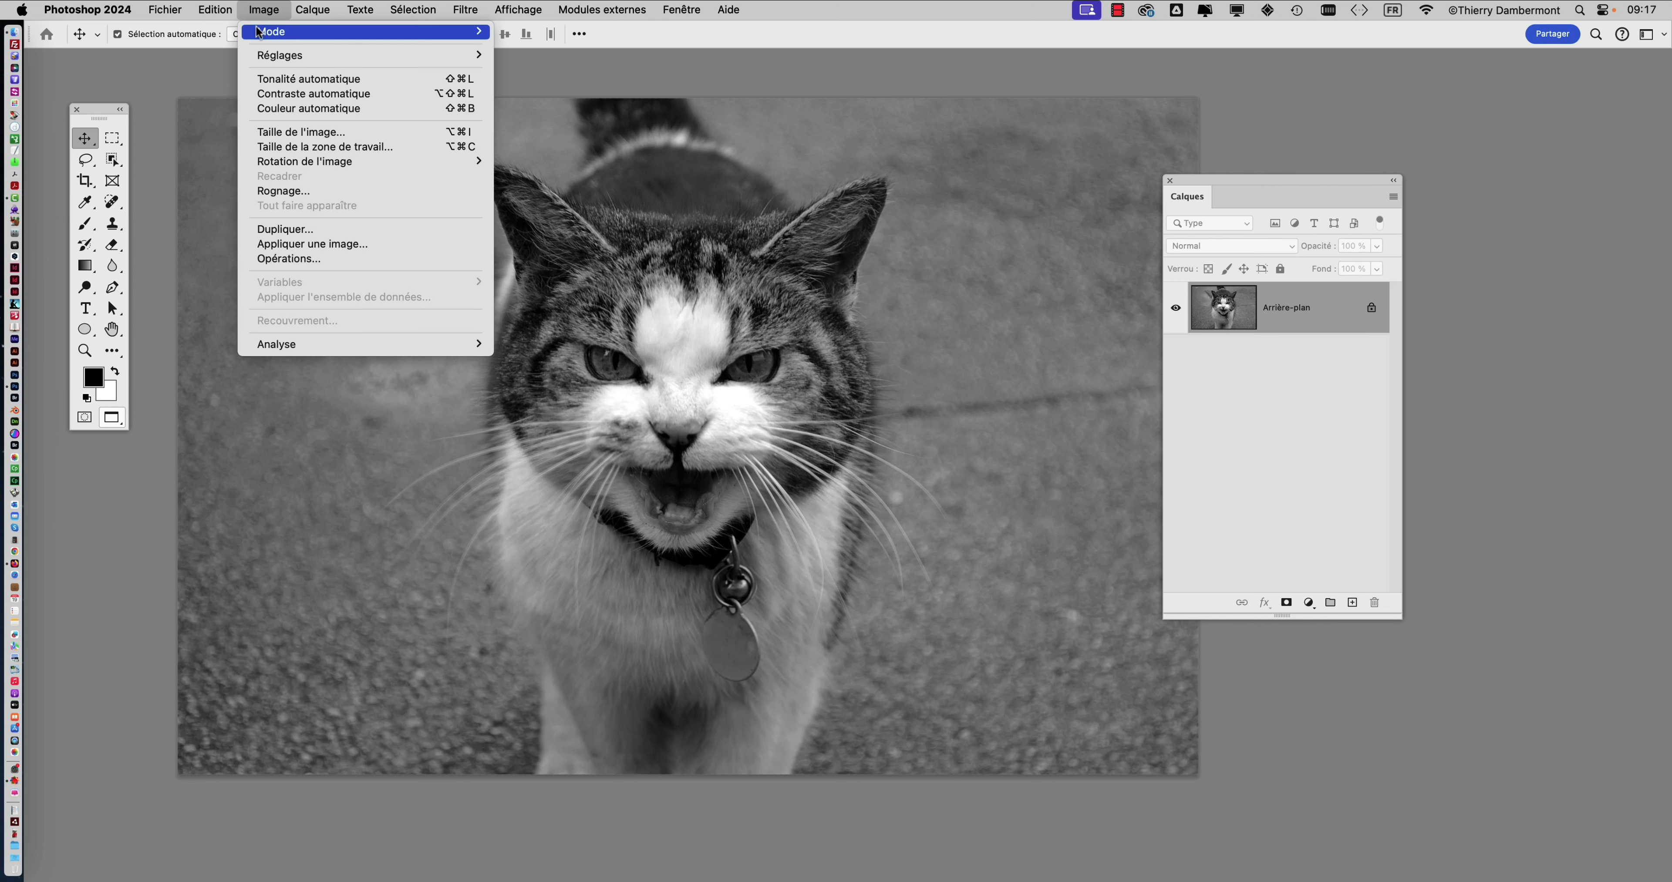
pyautogui.moveTo(258, 32)
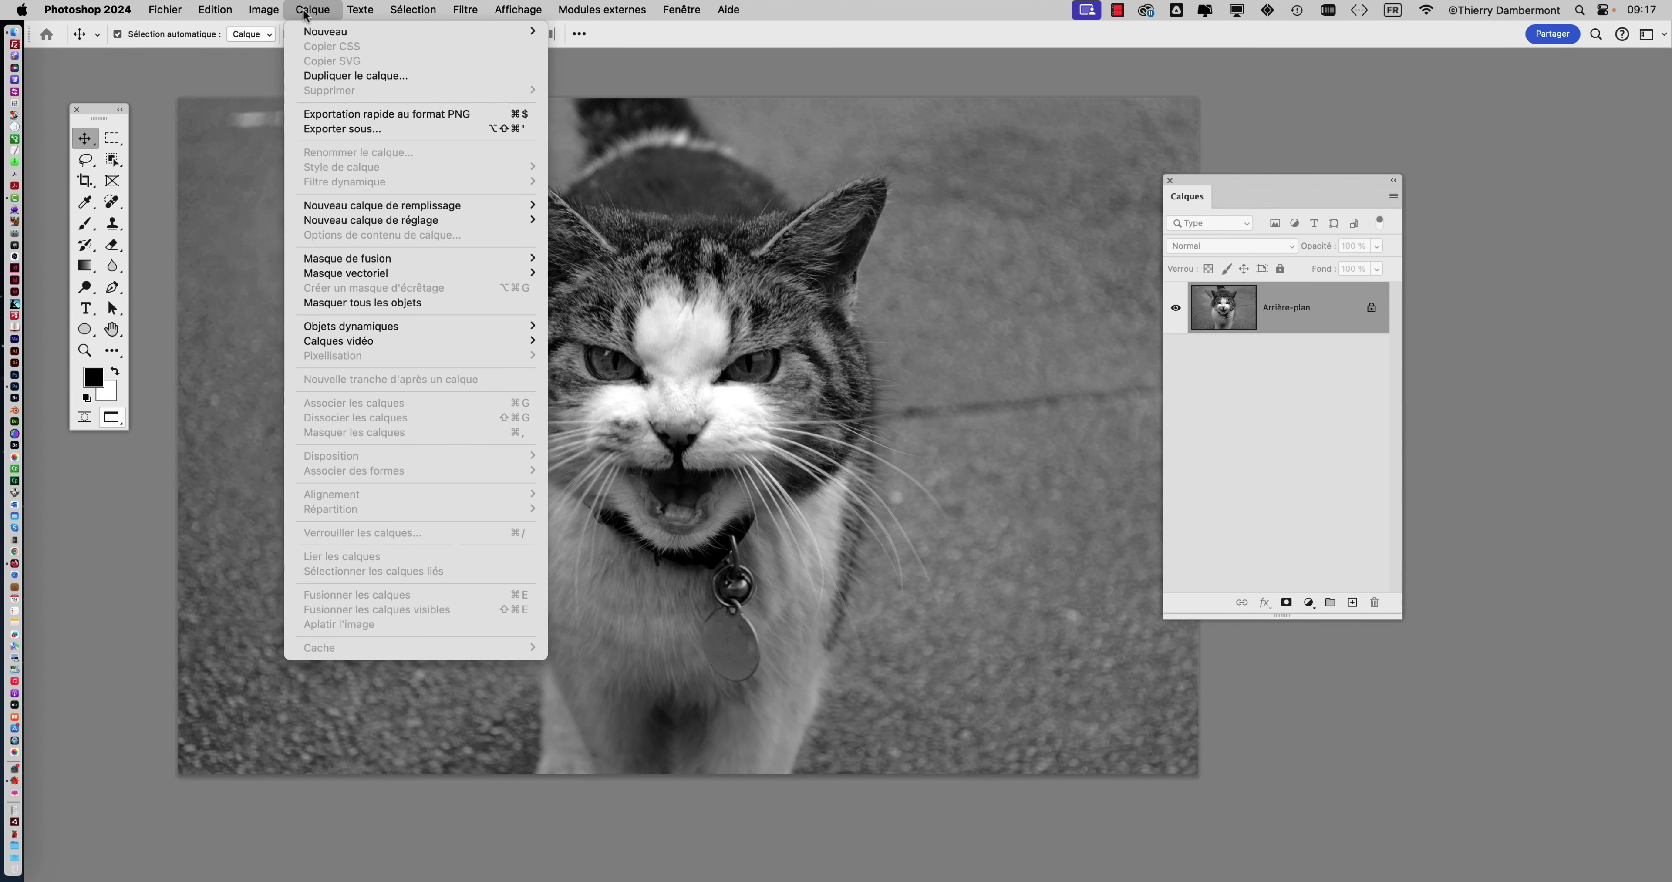
pyautogui.click(272, 7)
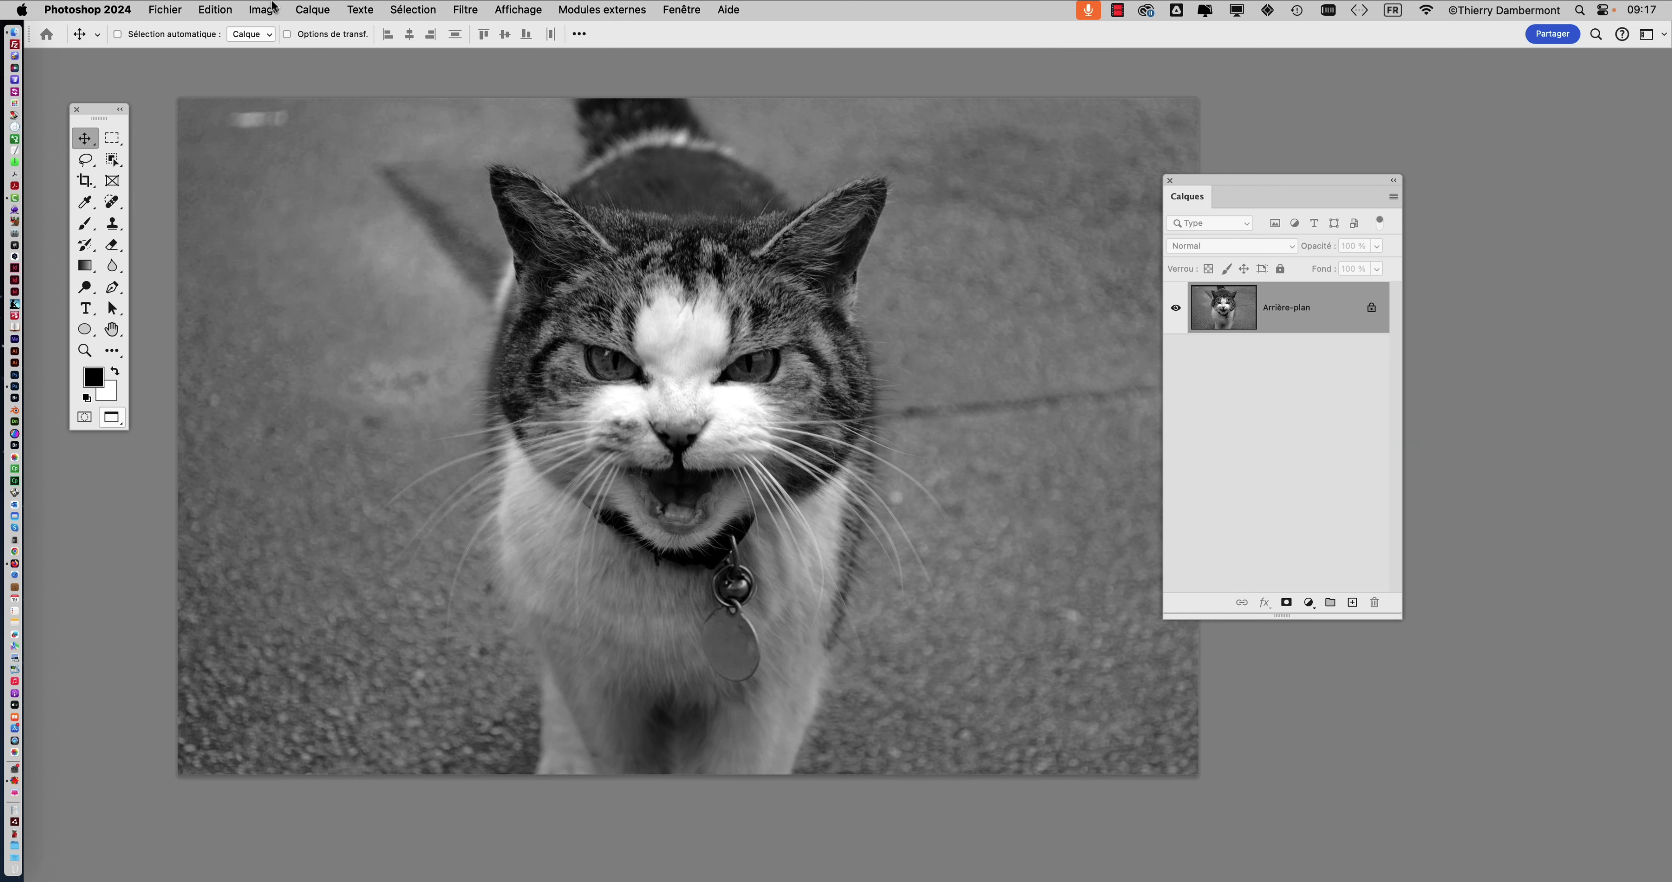
pyautogui.scroll(3, 859, 330)
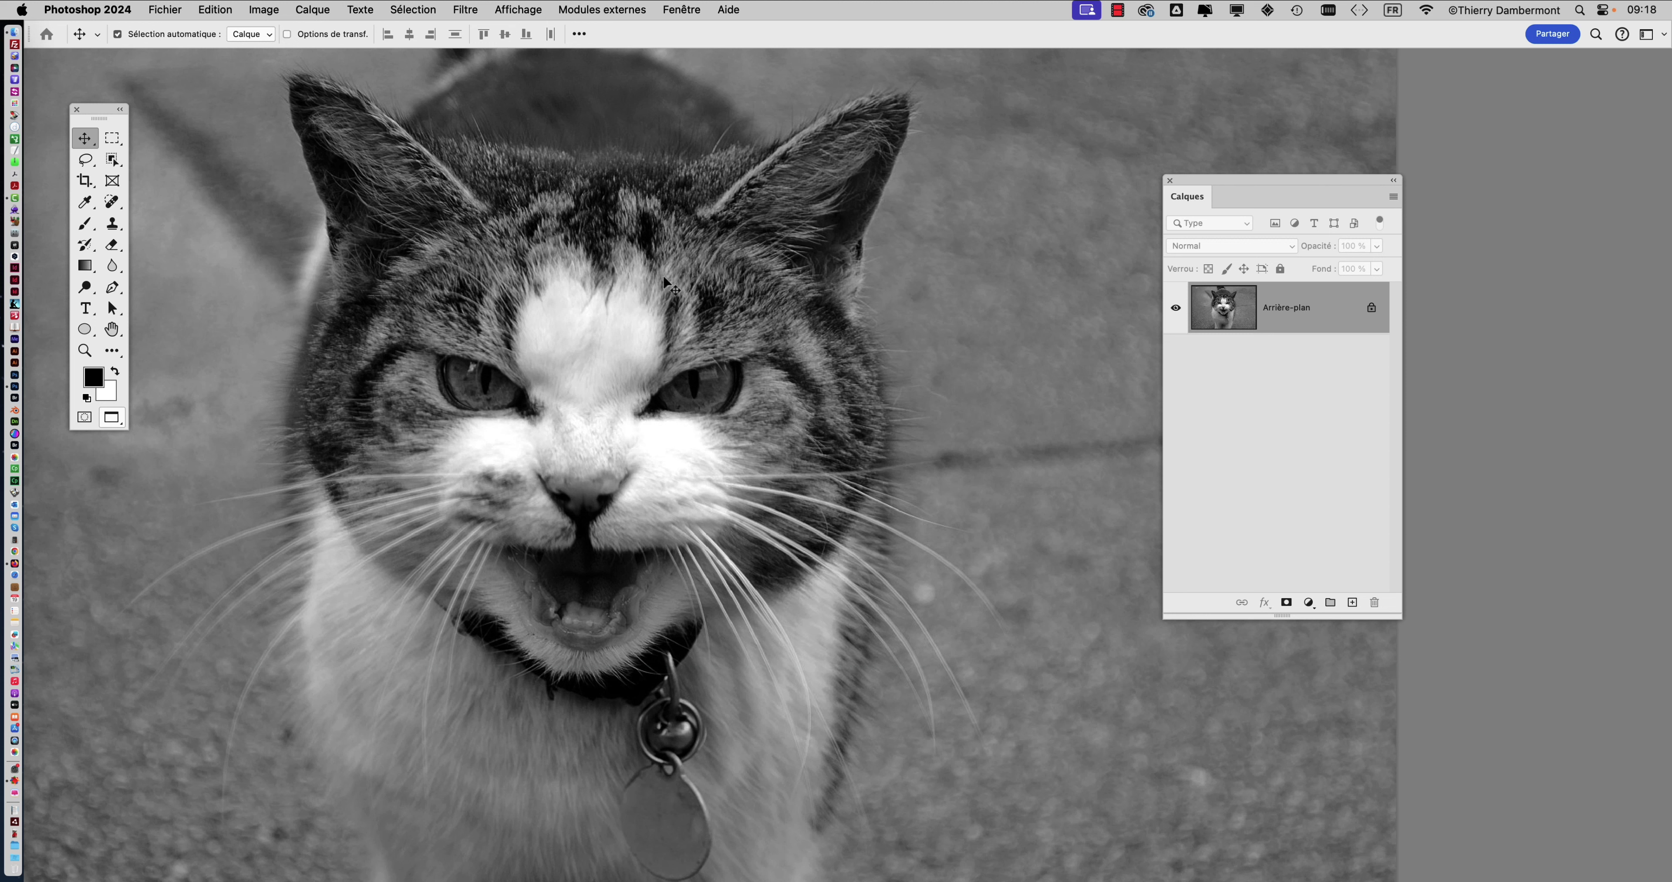
# Switch to Firefox and examine the lizard wall stencil in the pochoirs muraux image results
pyautogui.click(41, 565)
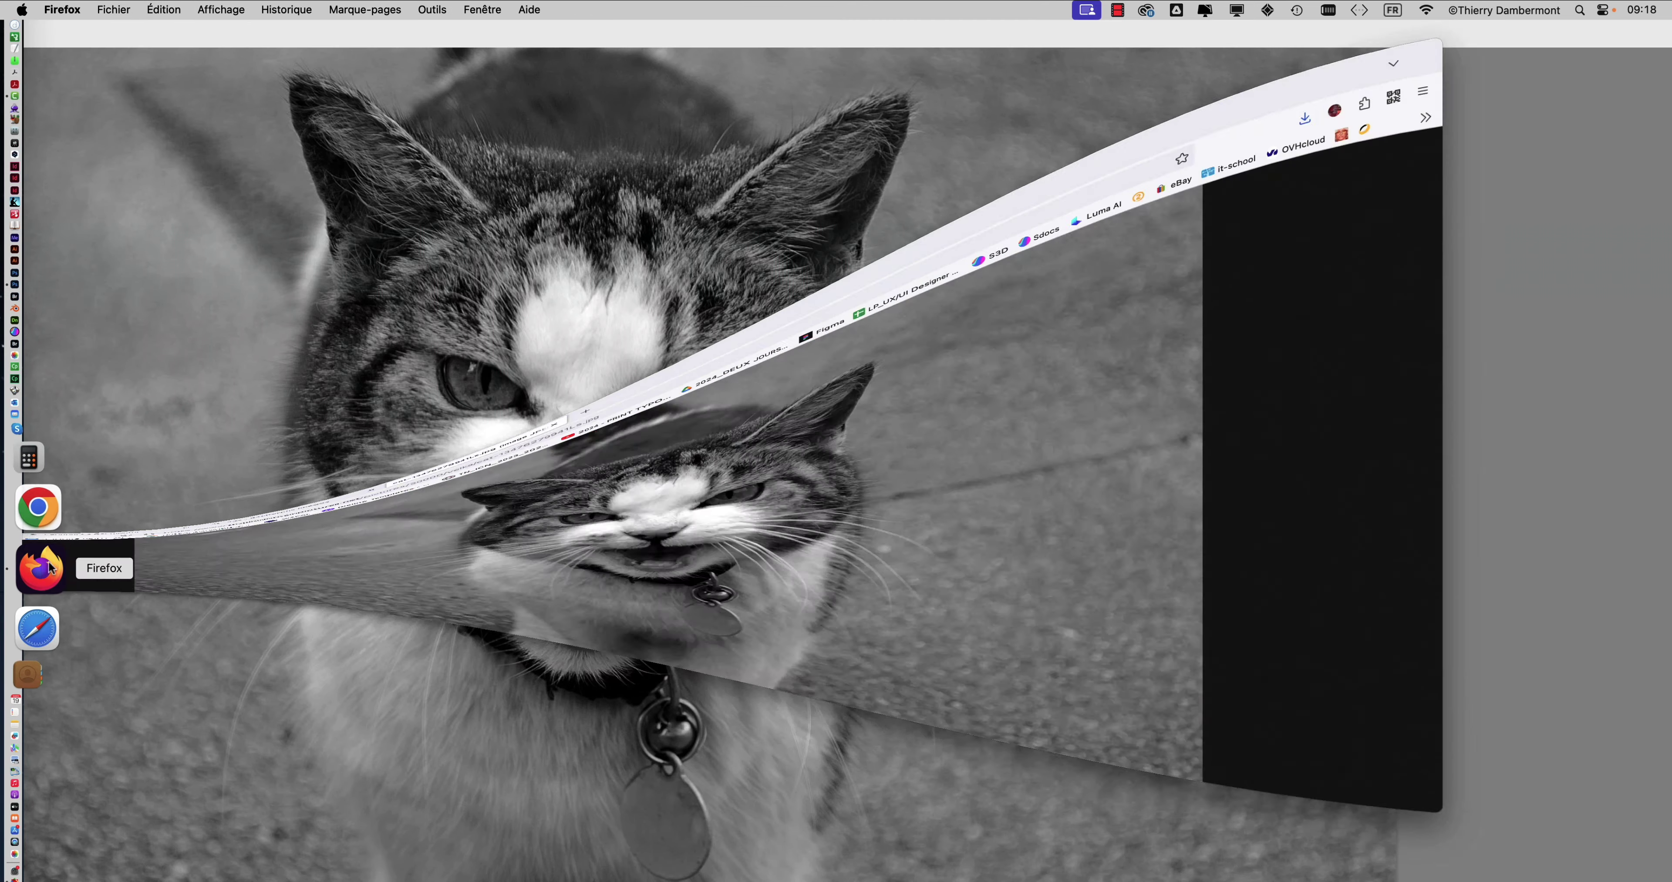
pyautogui.click(747, 42)
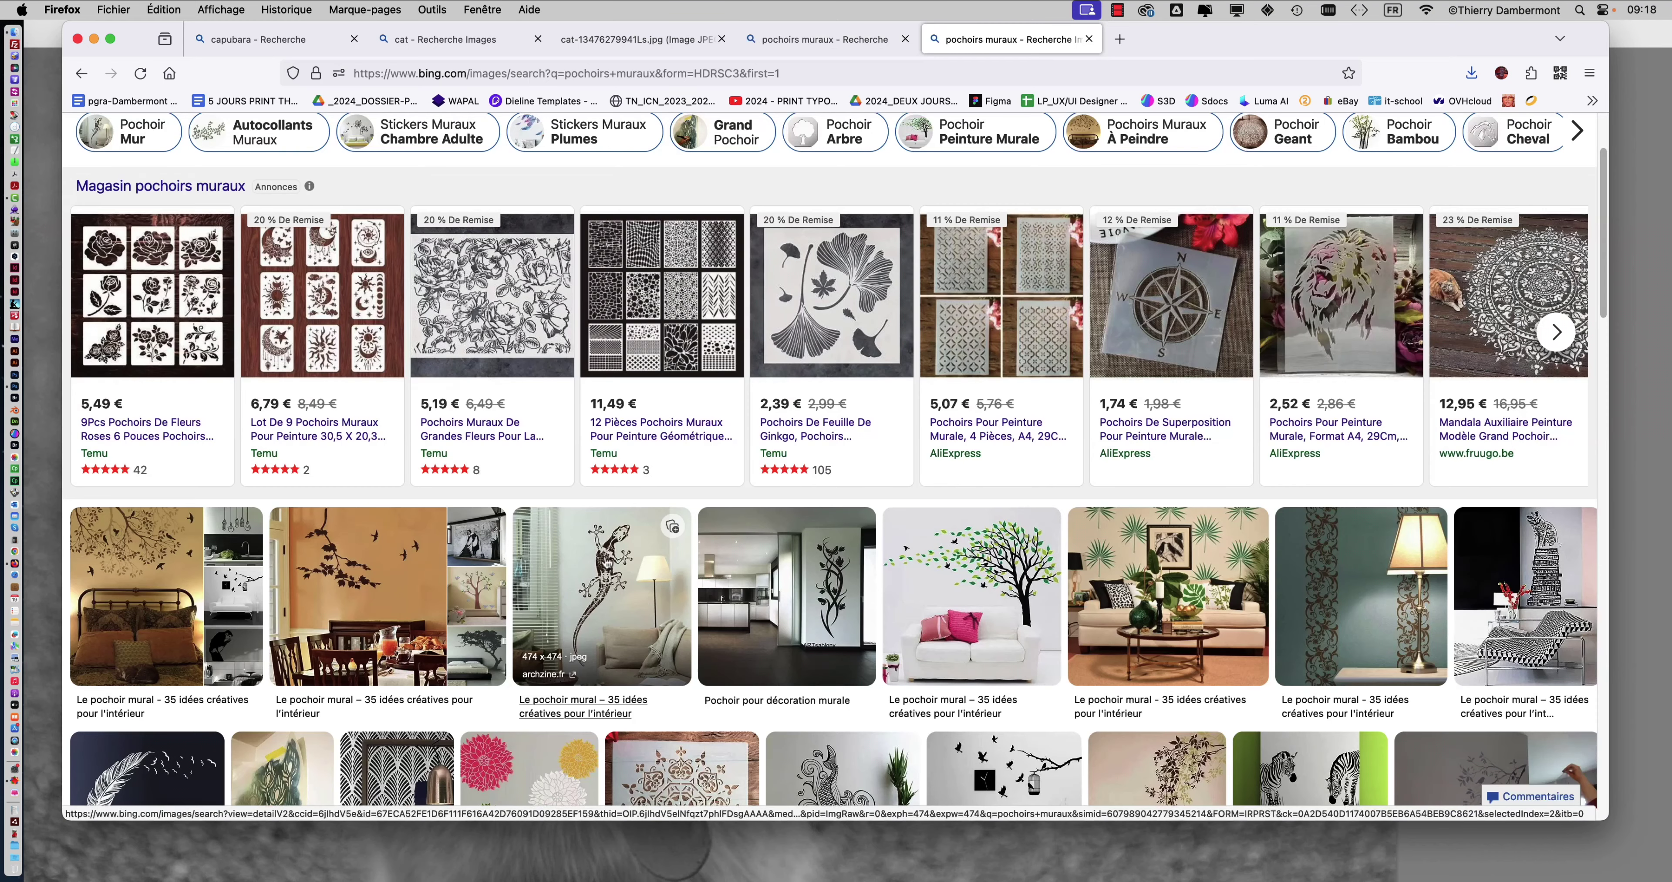
pyautogui.click(631, 571)
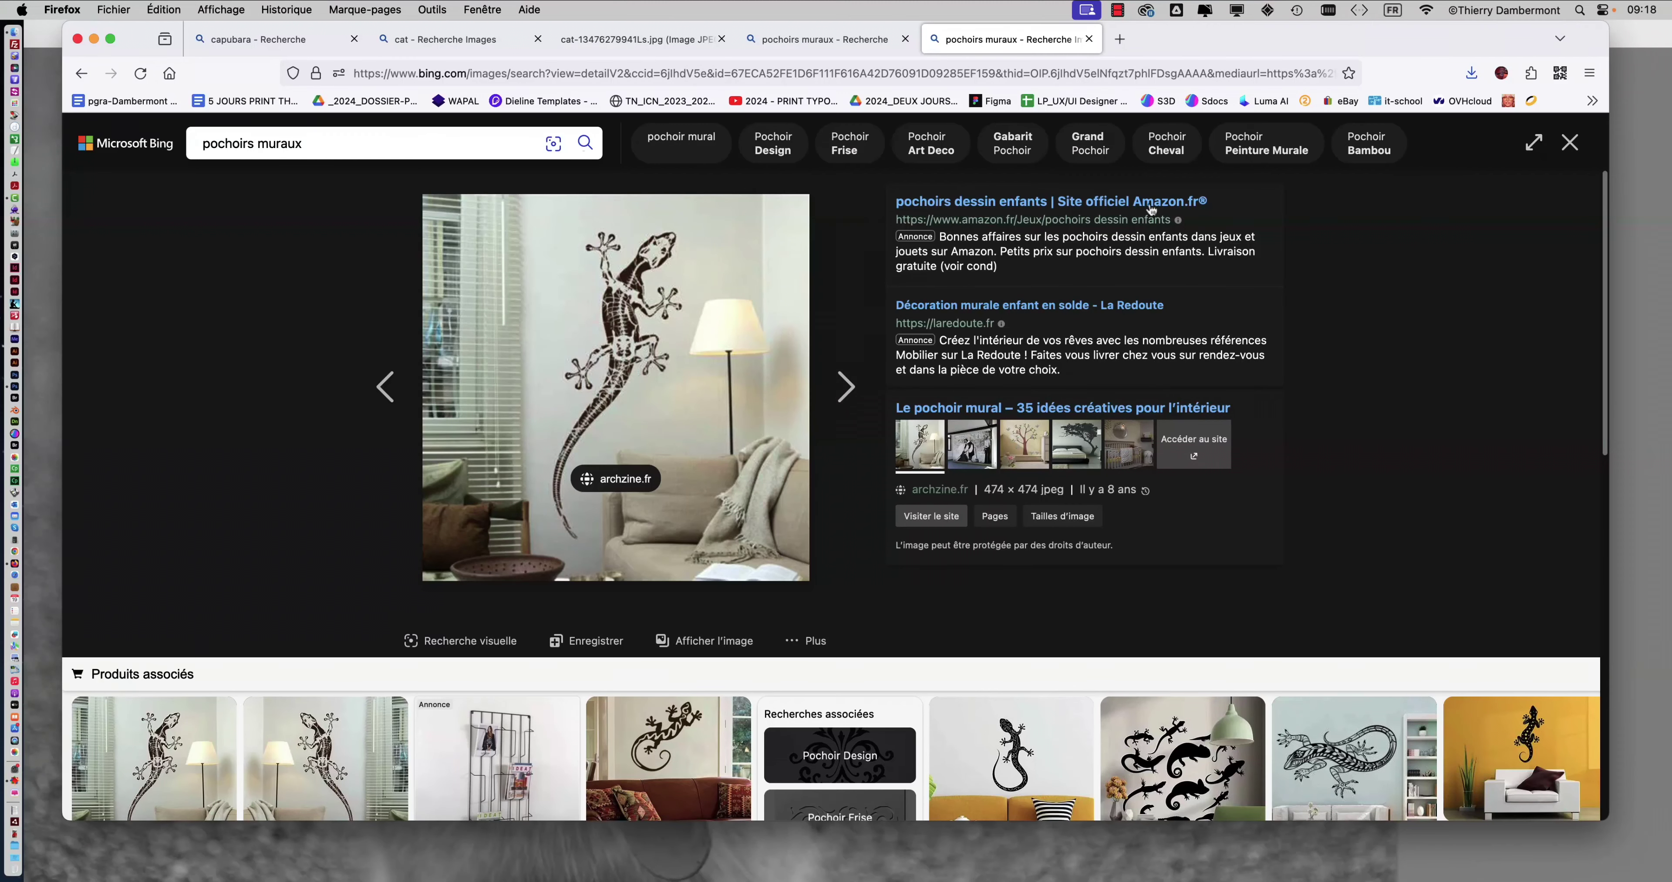
pyautogui.click(1569, 142)
pyautogui.scroll(-2, 720, 514)
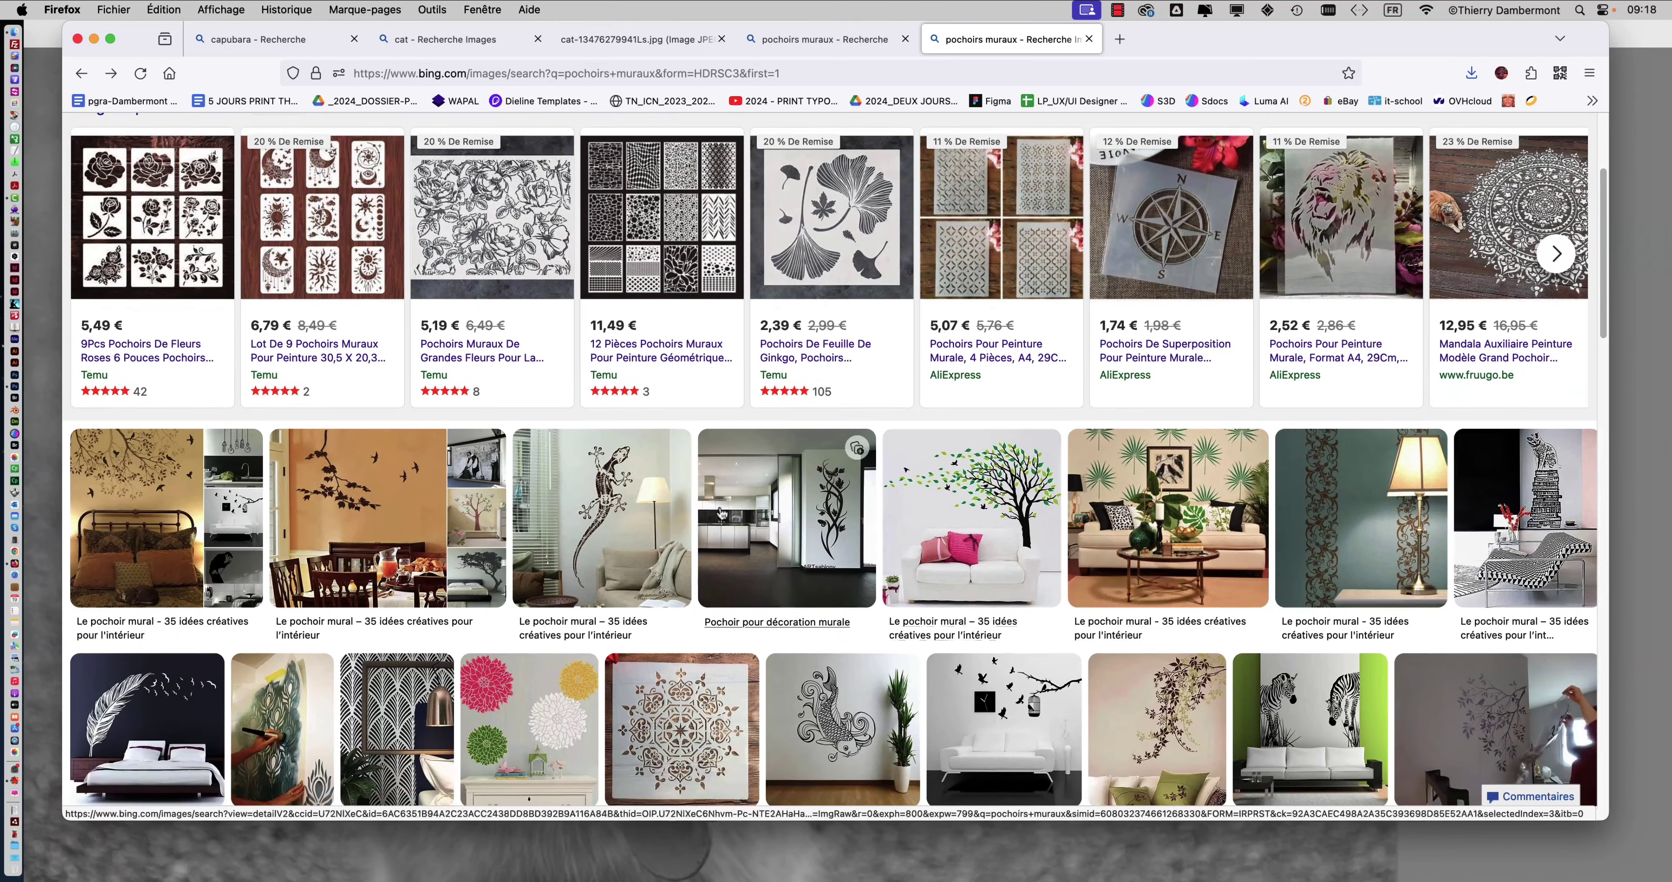
# Examine the black floral stencil with butterflies and the zebra stencil among the wall stencil results
pyautogui.click(720, 513)
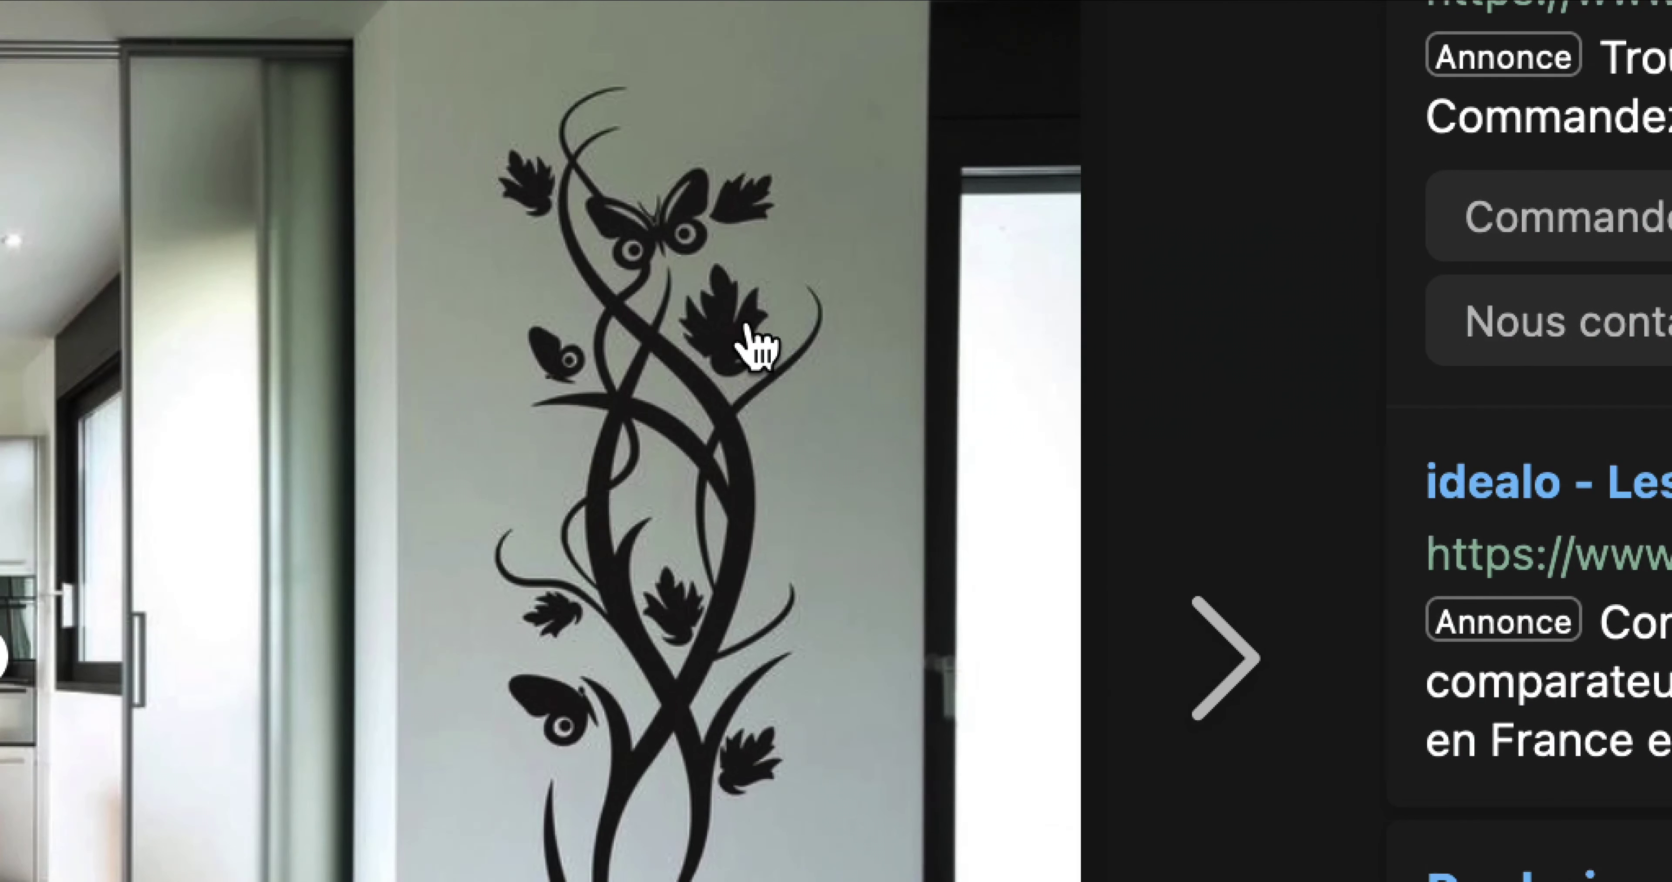
pyautogui.click(1569, 142)
pyautogui.click(519, 302)
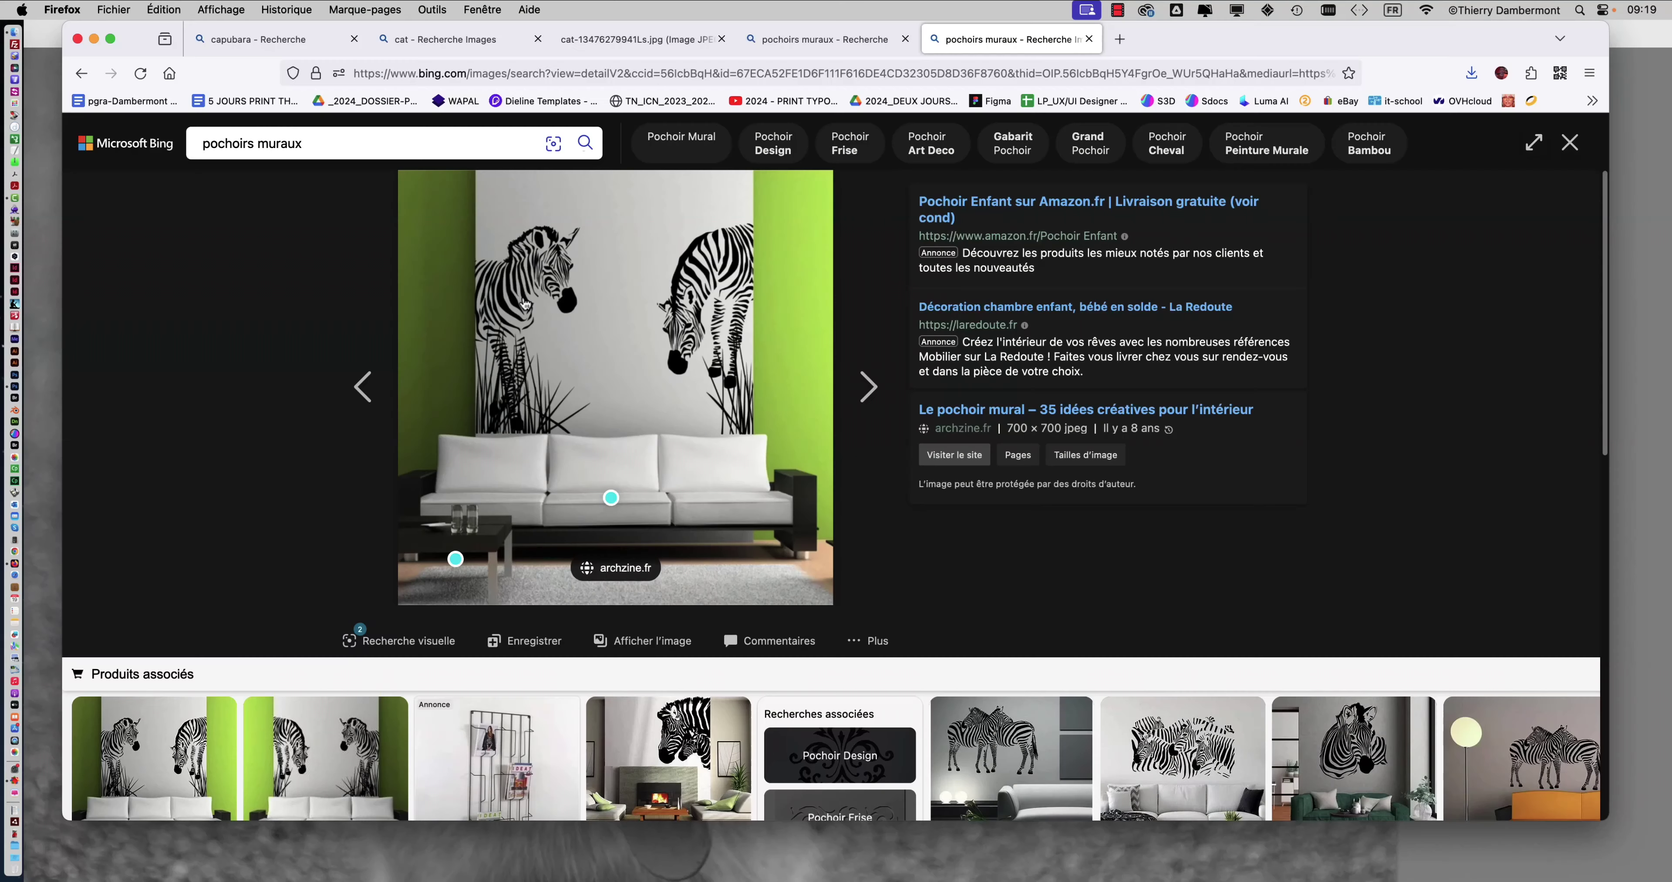
pyautogui.press('Escape')
# Look through more wall stencil results and examine the hanging feathers stencil
pyautogui.scroll(-5, 916, 551)
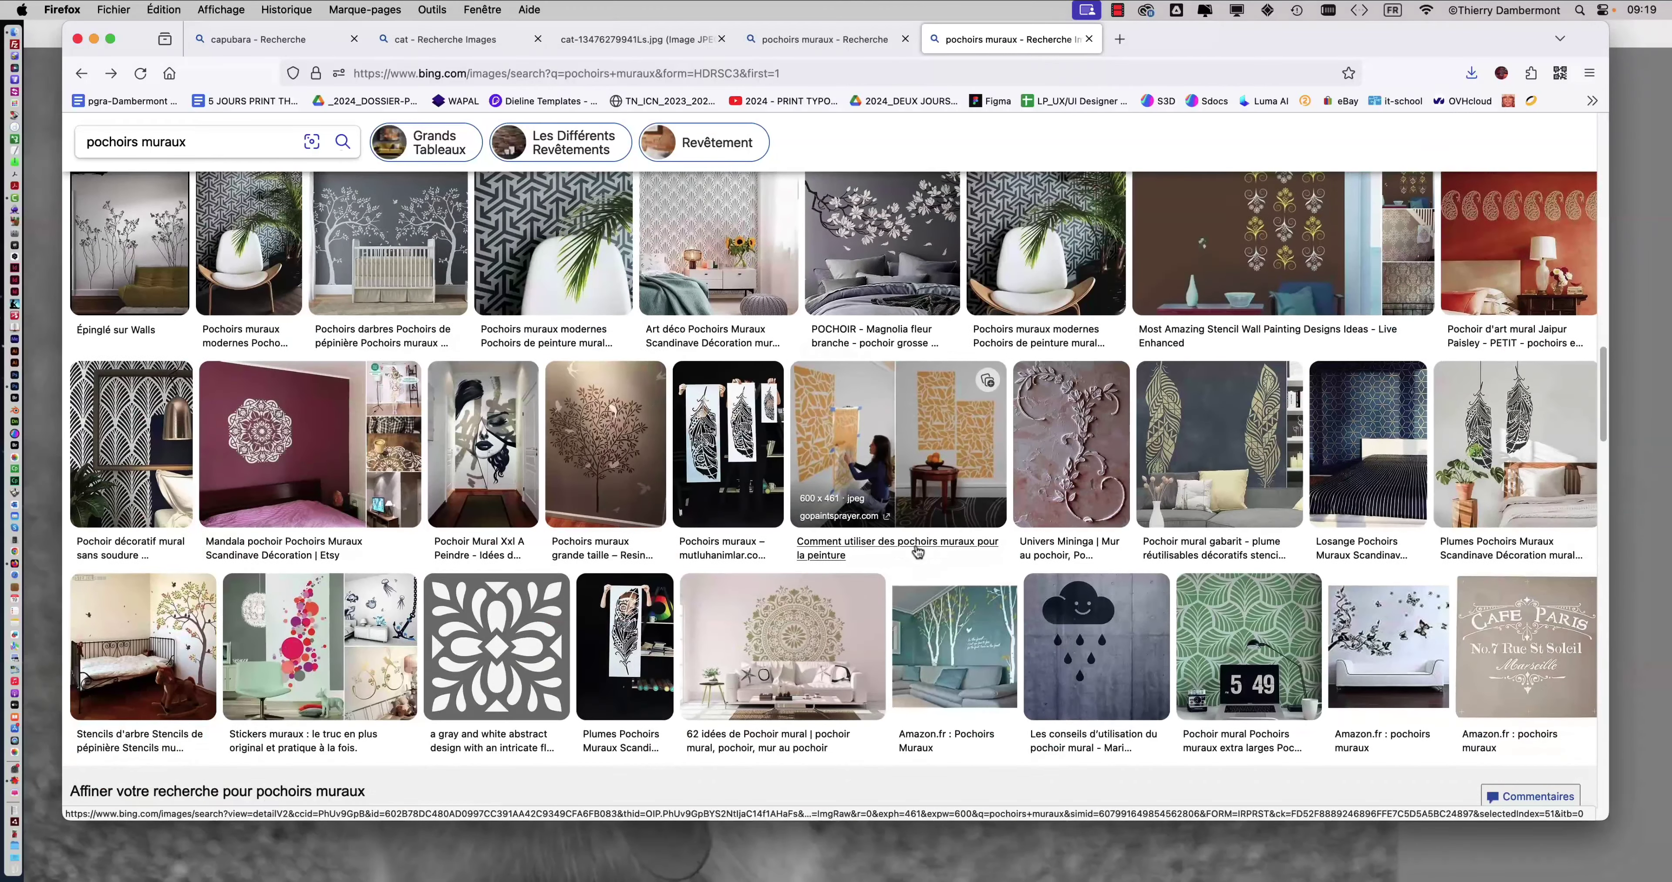
pyautogui.scroll(-1, 917, 552)
pyautogui.scroll(-8, 915, 550)
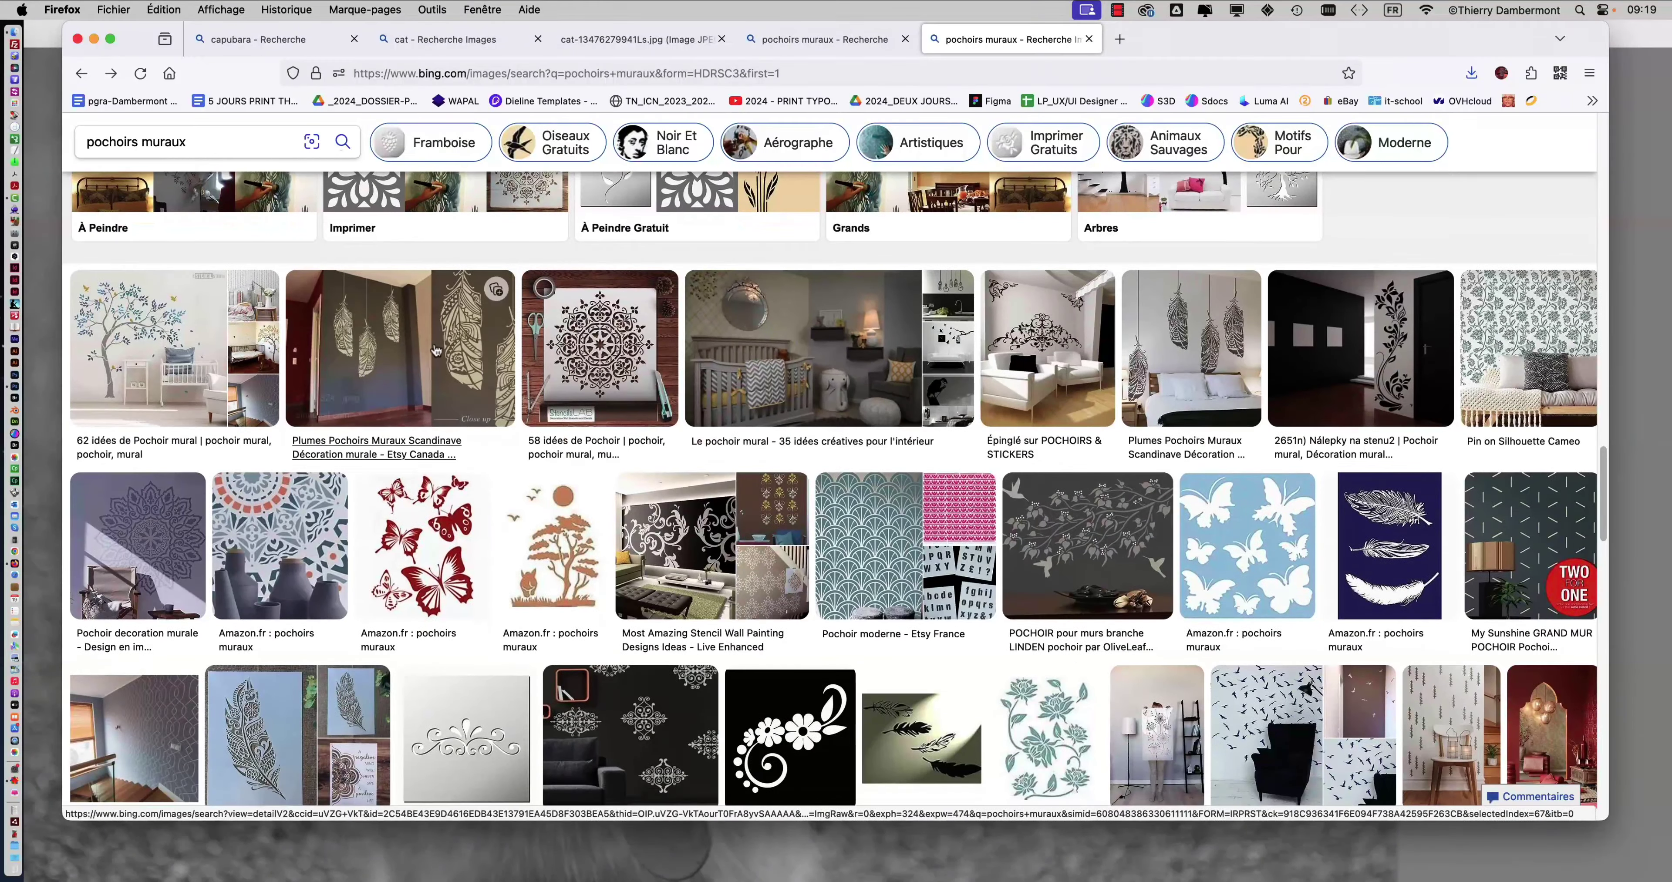
pyautogui.click(455, 336)
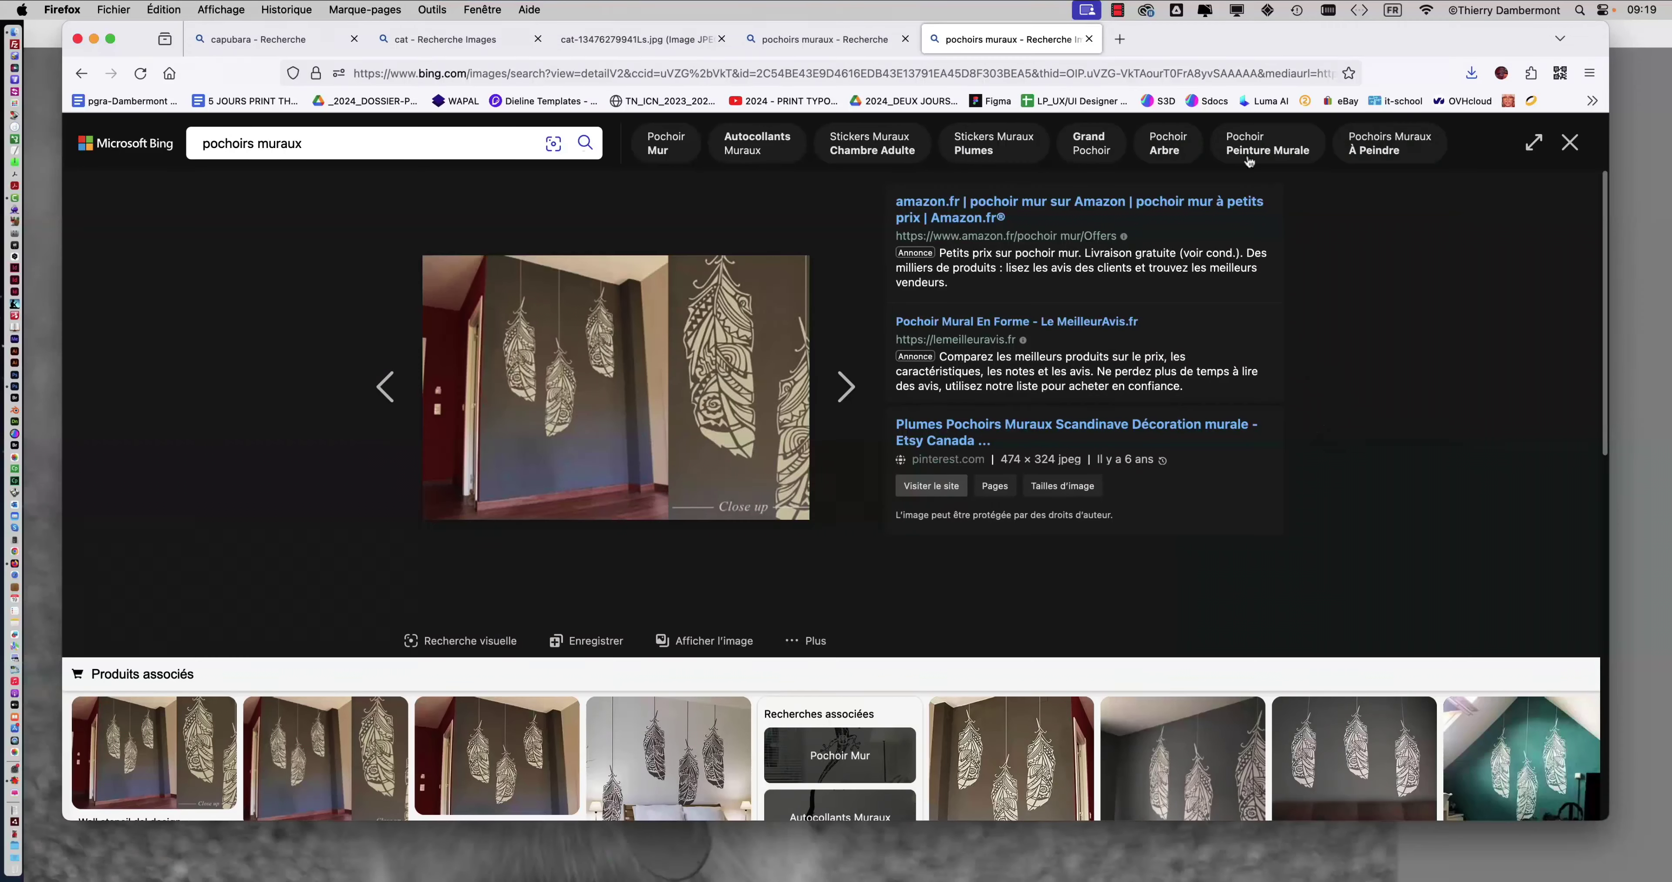
pyautogui.click(1579, 144)
pyautogui.scroll(20, 927, 472)
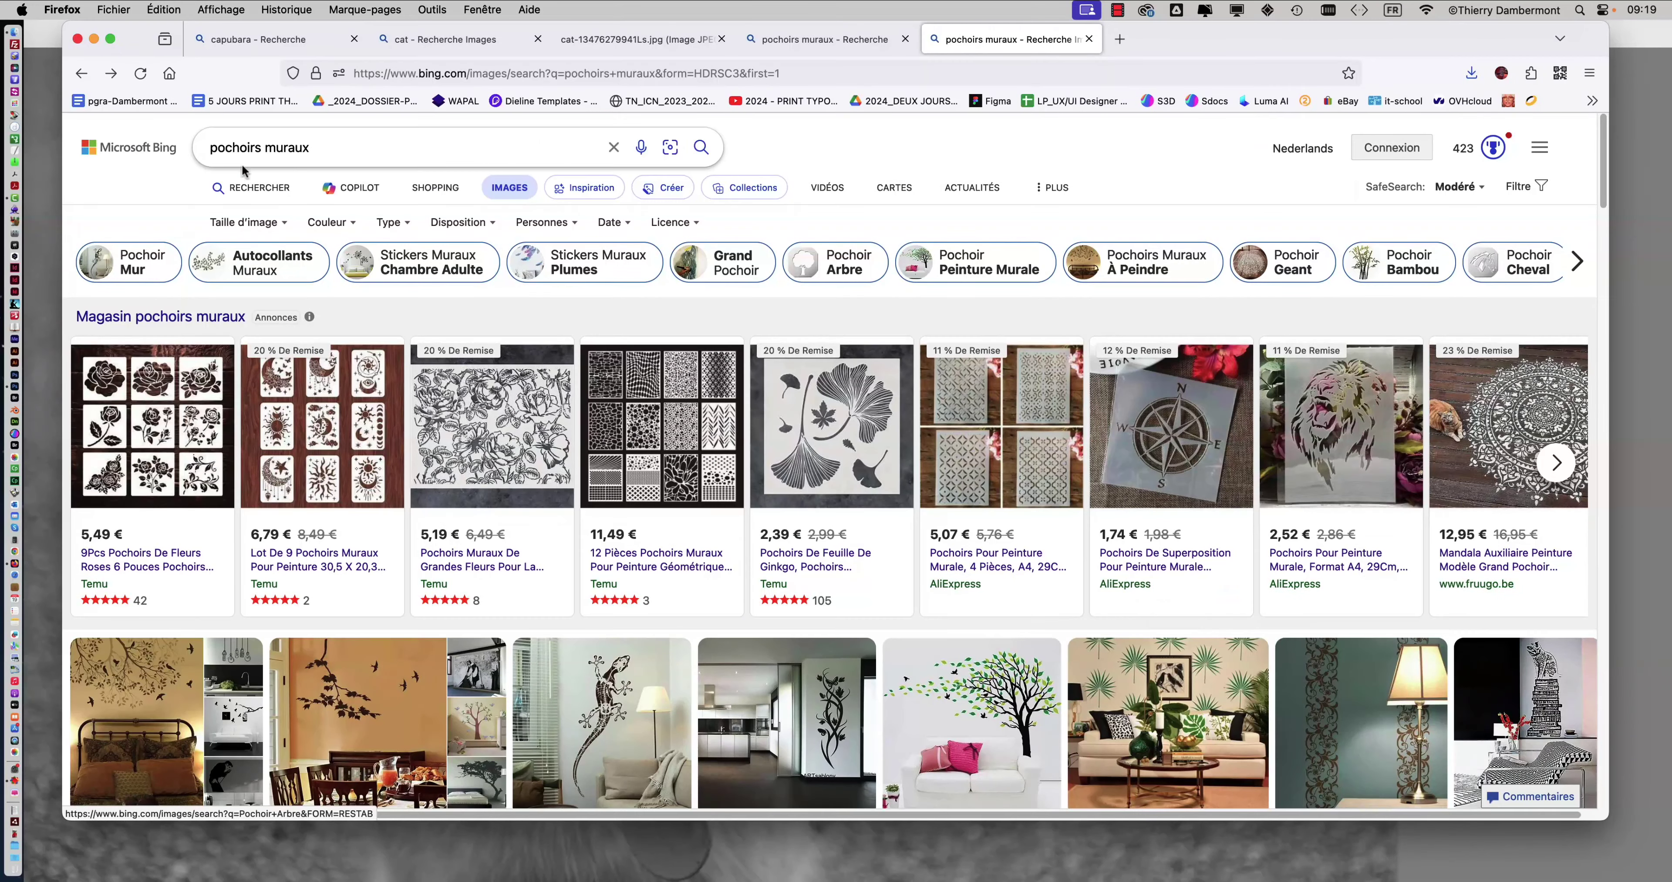
# Change the image search to "pochoirs tags" and run it
pyautogui.click(252, 142)
pyautogui.tripleClick(252, 141)
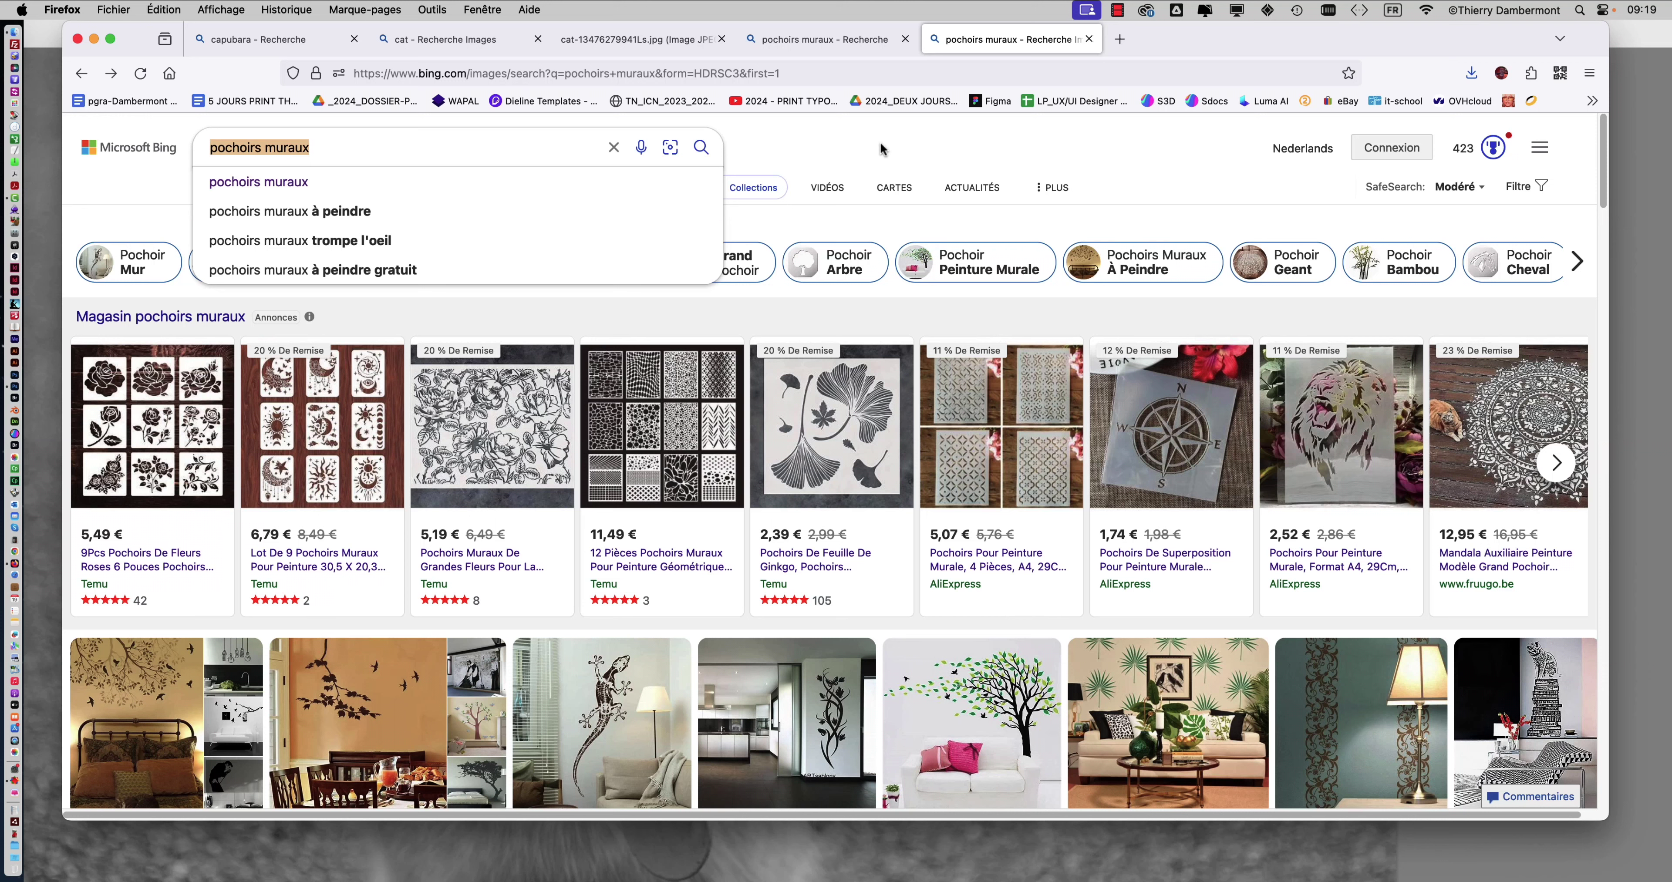
pyautogui.click(362, 145)
pyautogui.moveTo(363, 145); pyautogui.dragTo(267, 148)
pyautogui.write('tags')
pyautogui.press('Return')
# Look through the graffiti stencil results and examine the globe wearing headphones
pyautogui.scroll(-4, 380, 475)
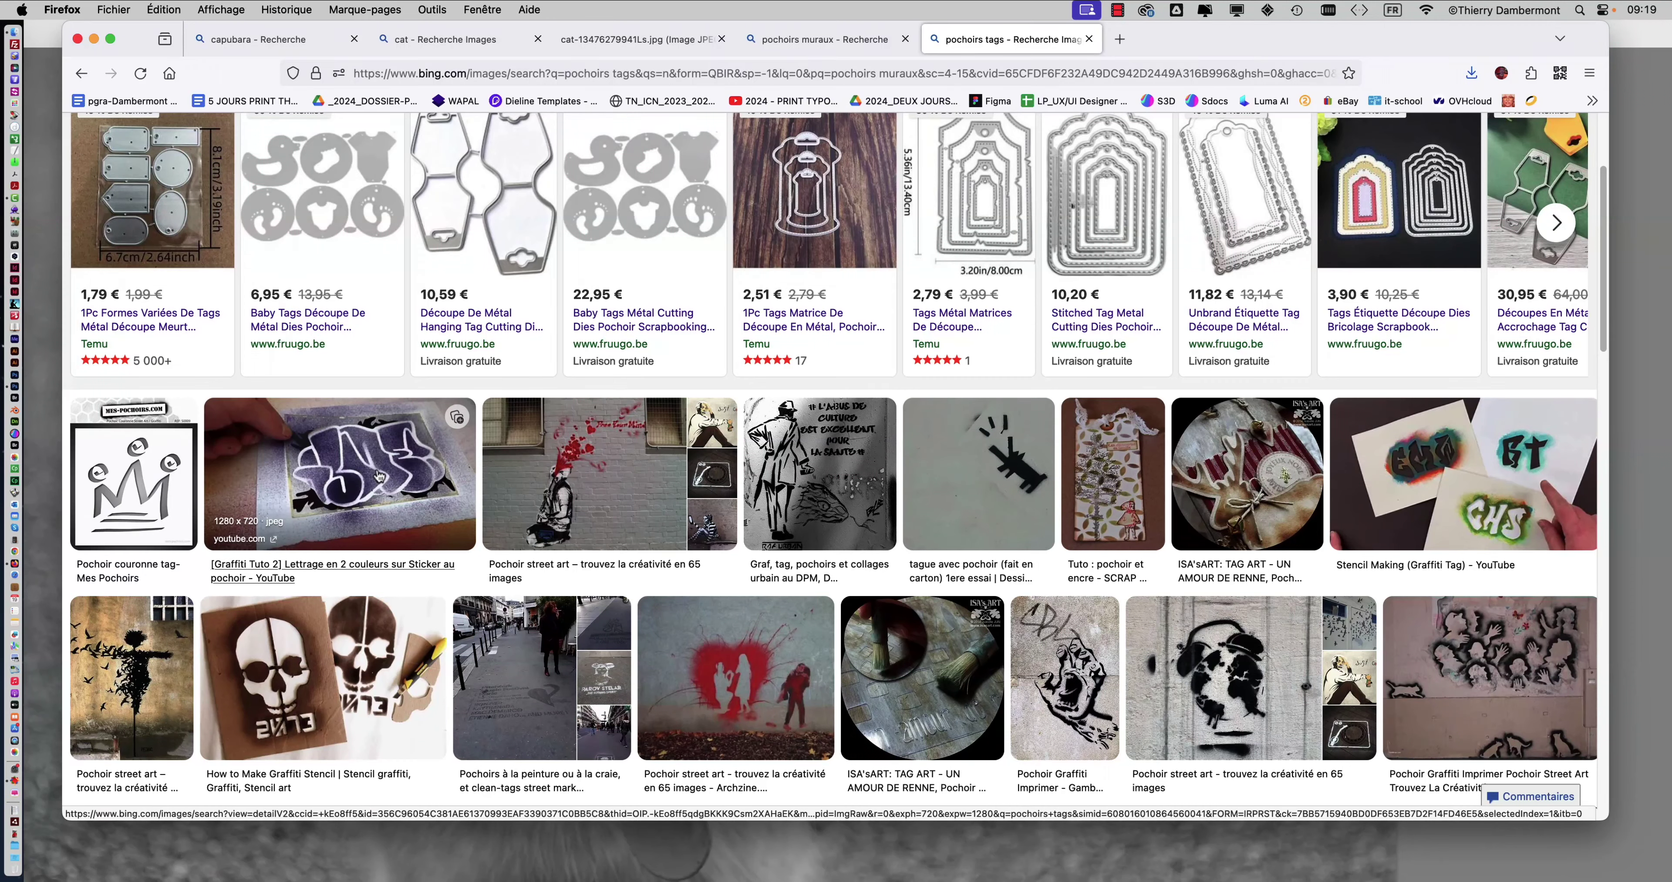
pyautogui.scroll(-3, 379, 476)
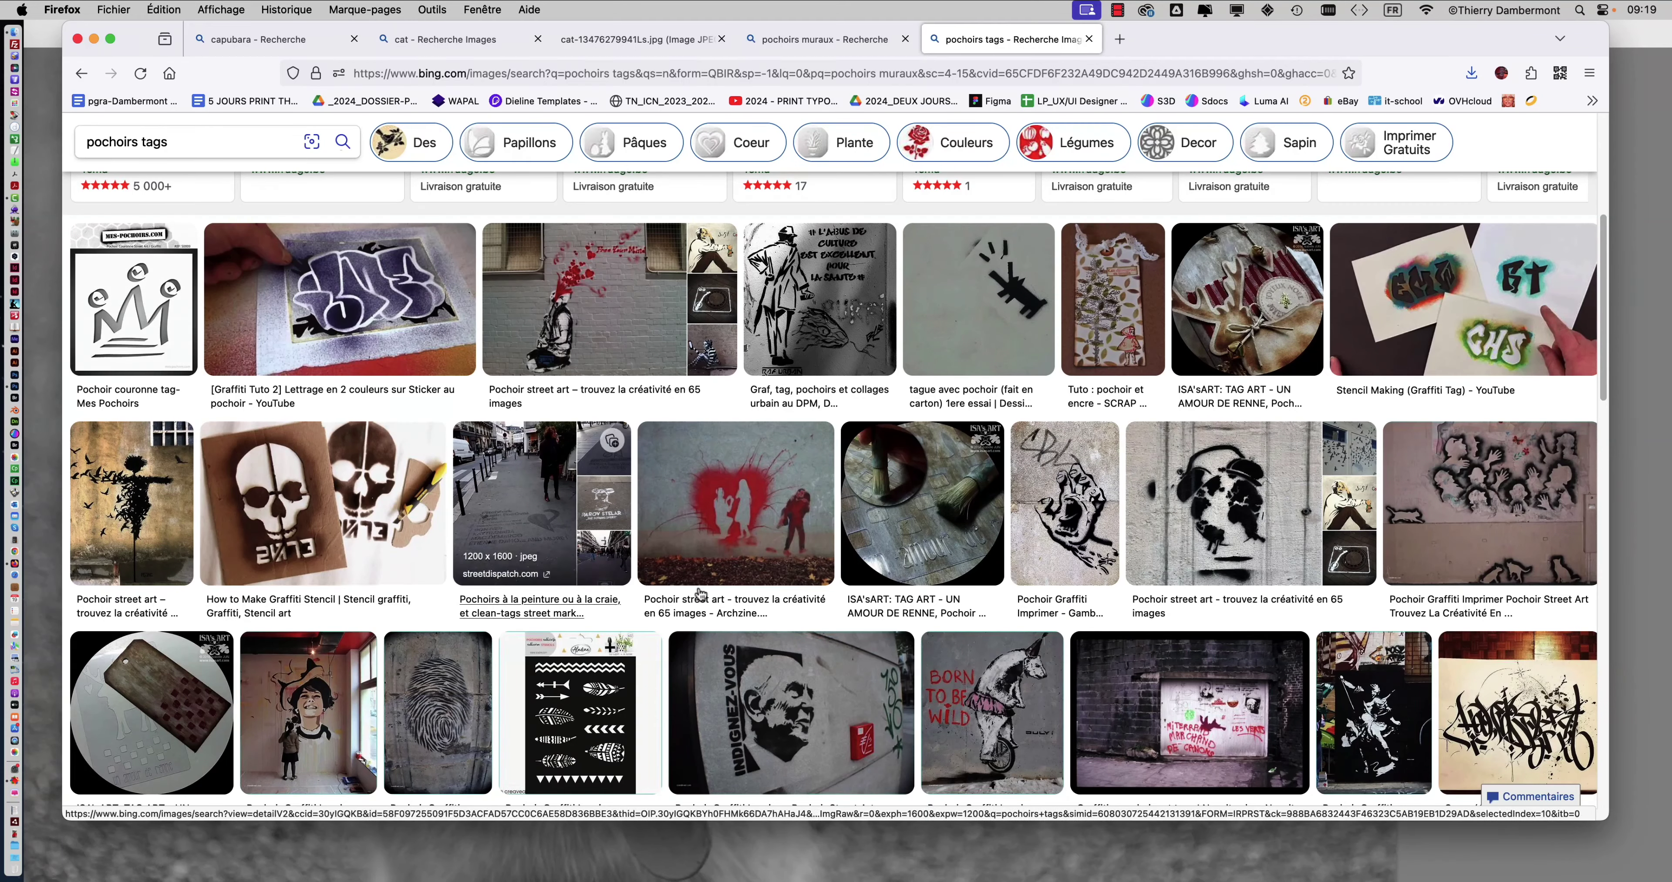
pyautogui.click(1257, 519)
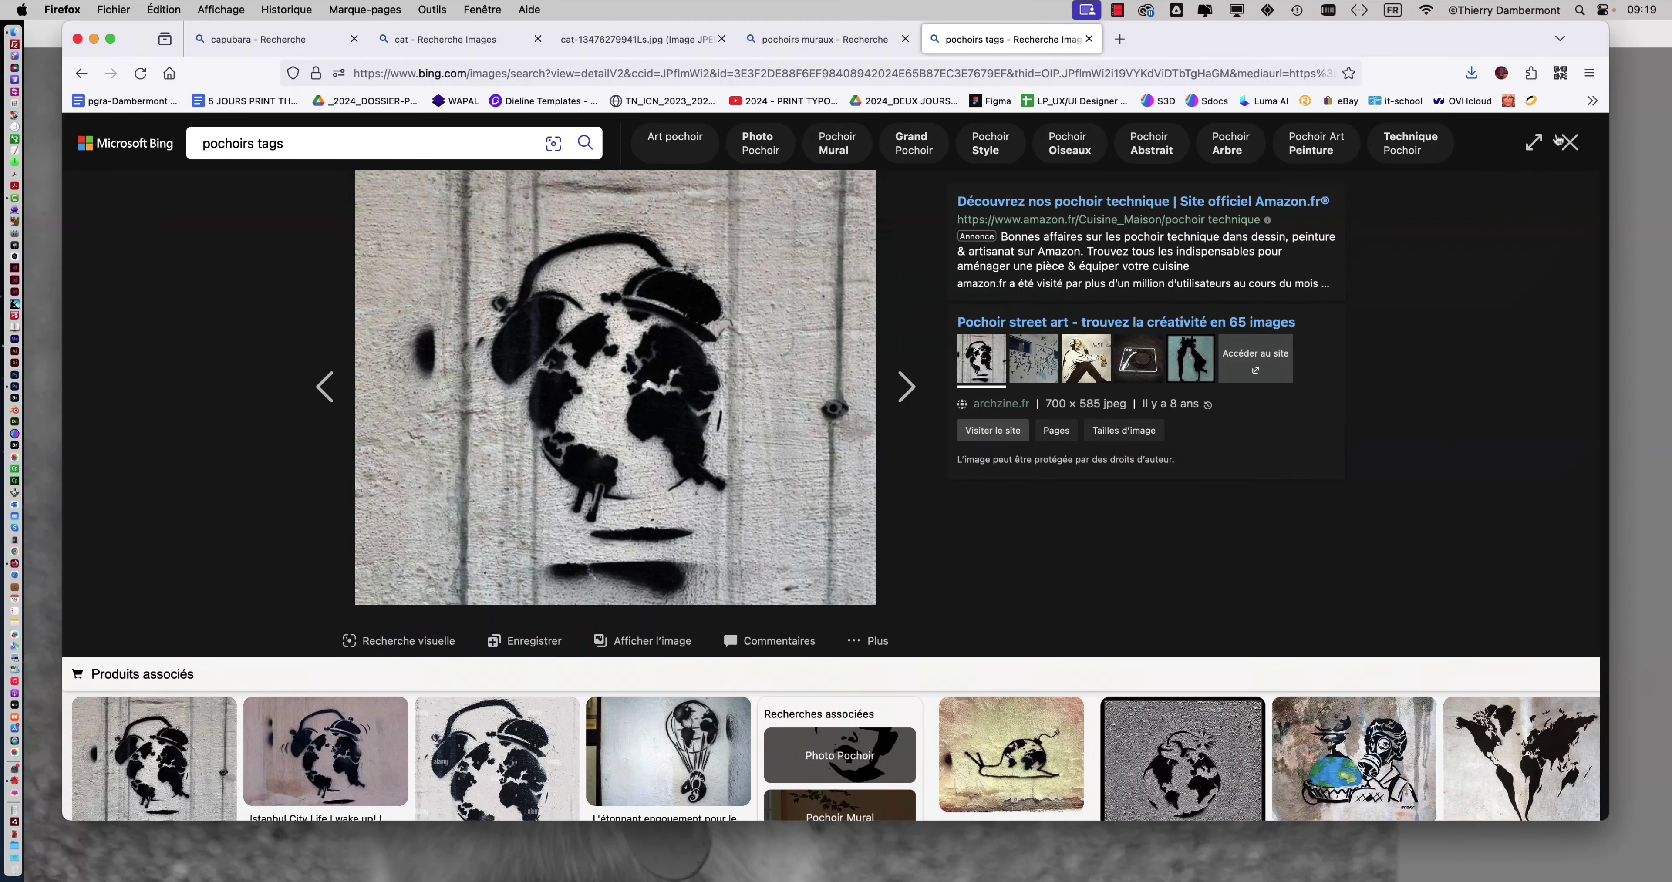
pyautogui.click(1564, 142)
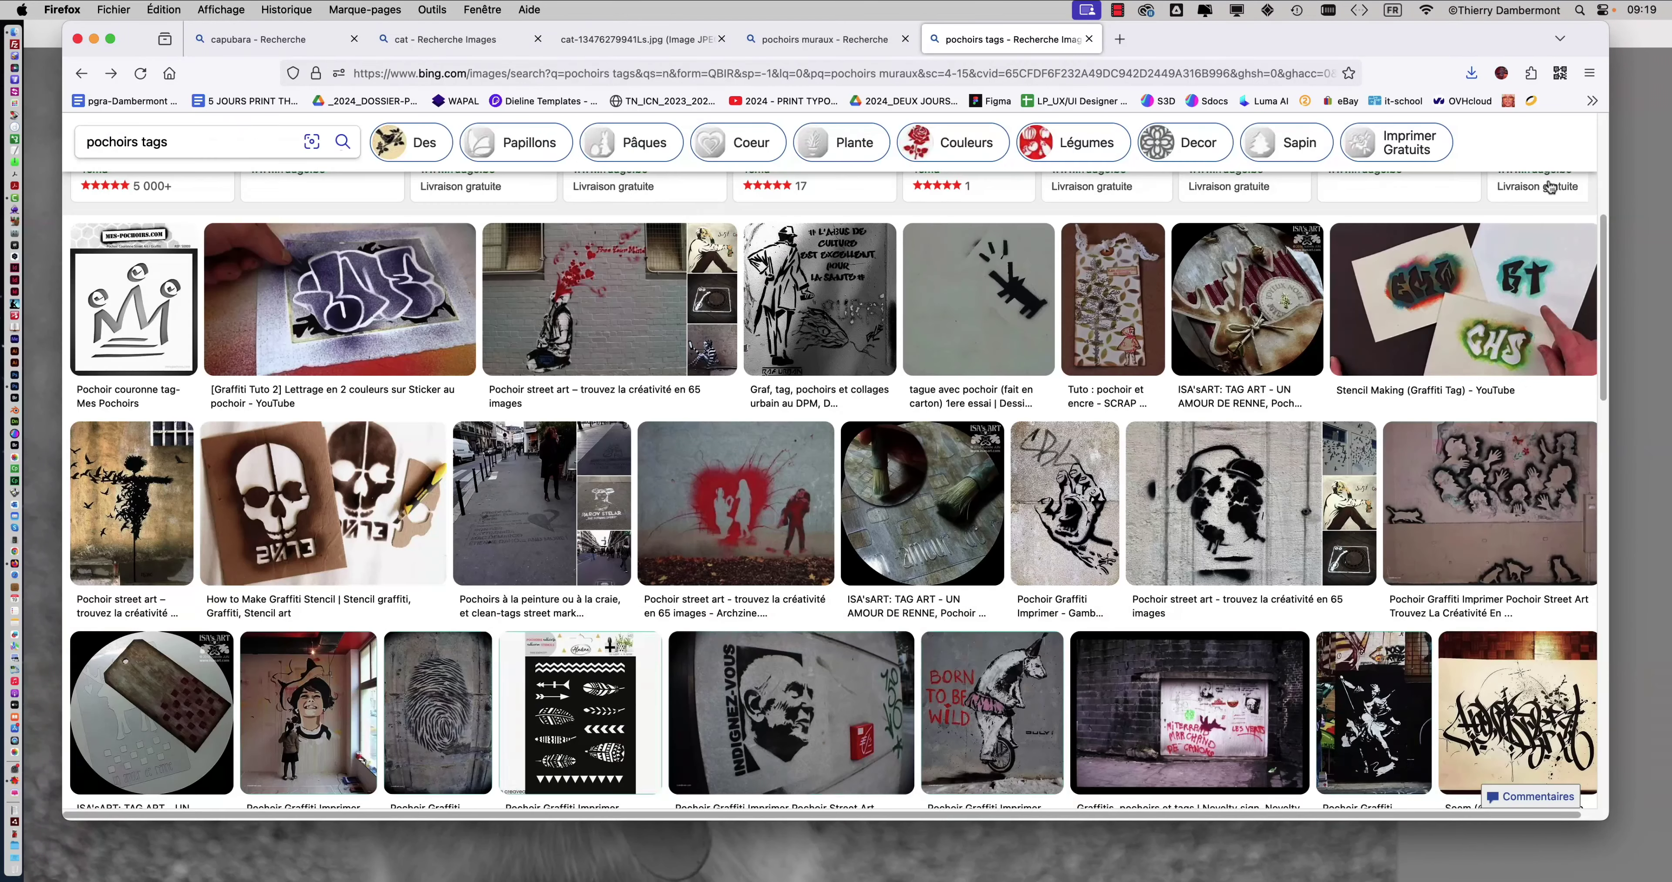
# Examine the INDIGNEZ-VOUS portrait stencil in the graffiti results
pyautogui.scroll(-1, 822, 655)
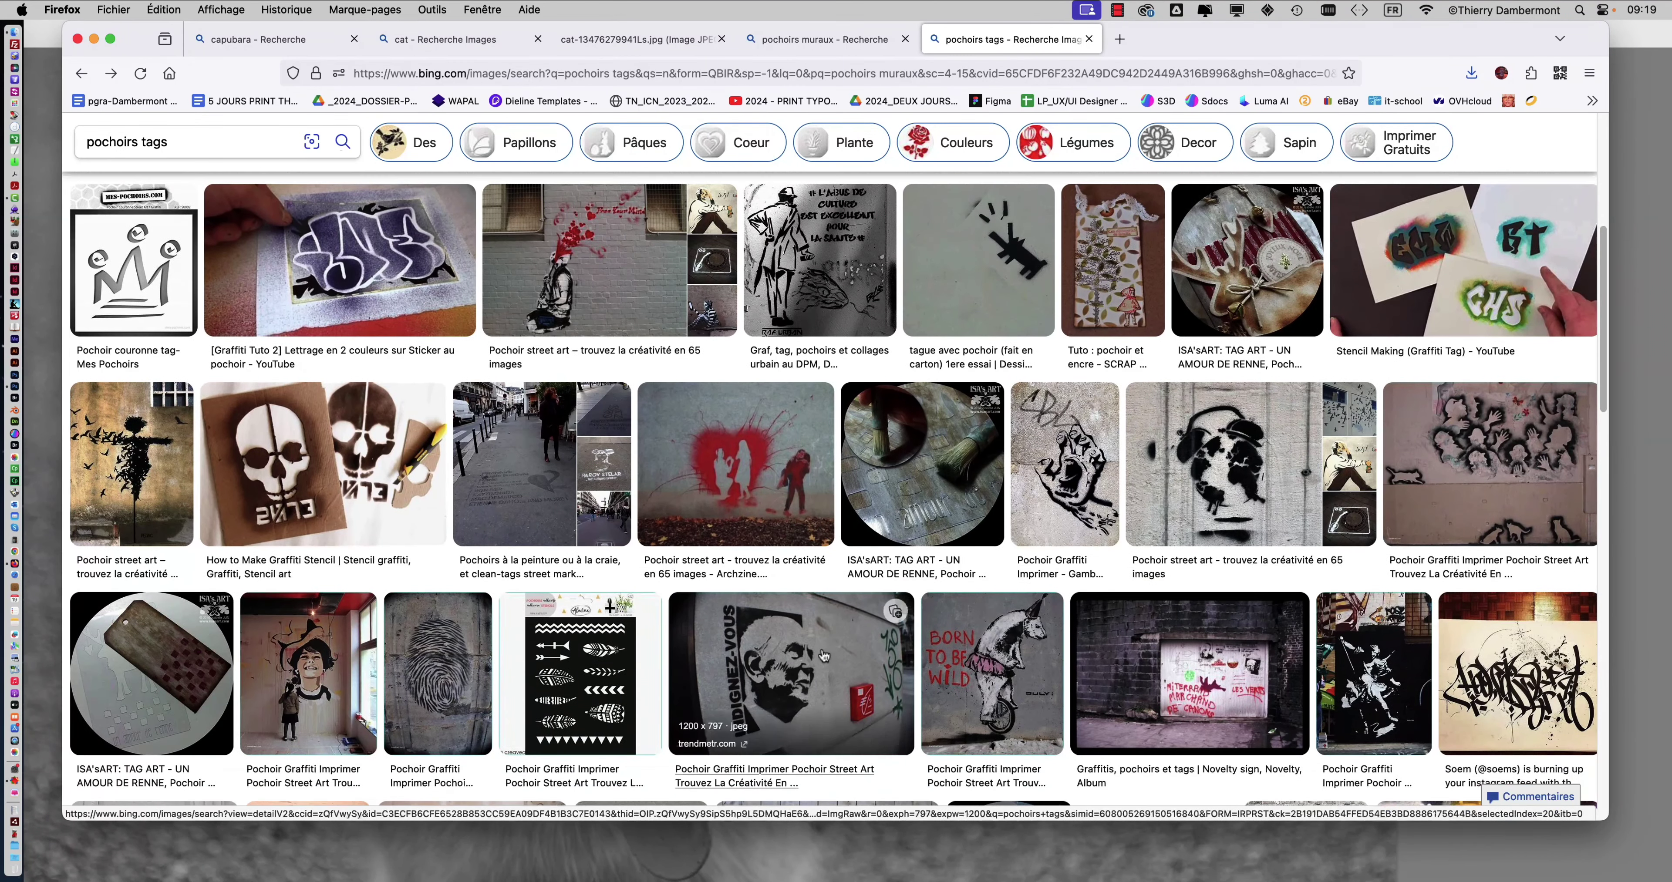
pyautogui.click(823, 655)
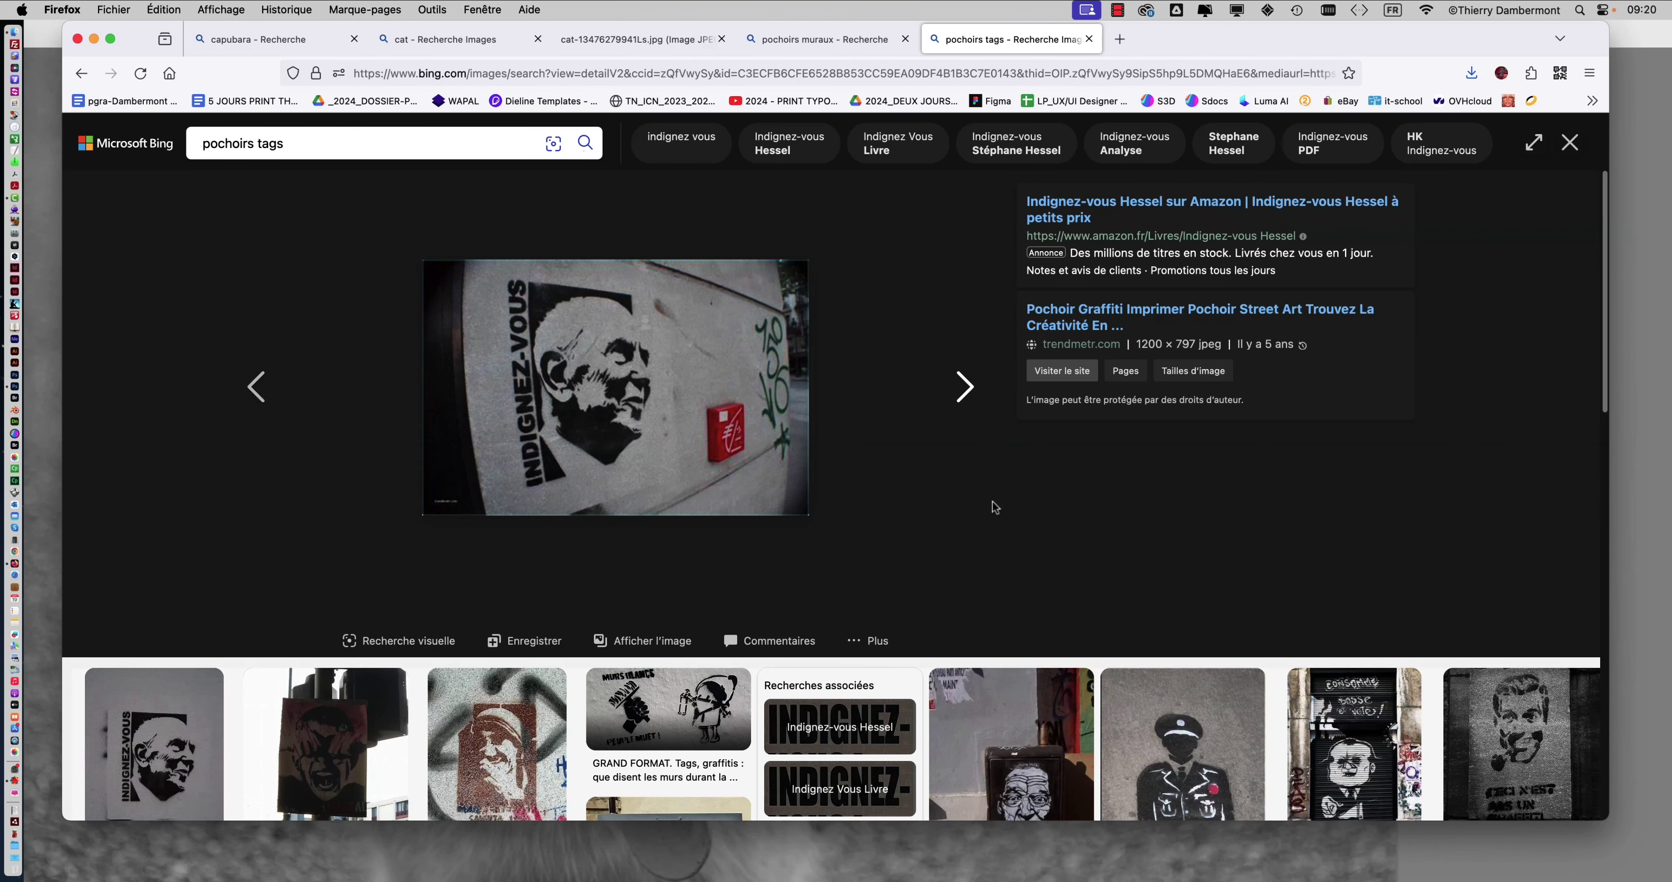
pyautogui.click(1571, 144)
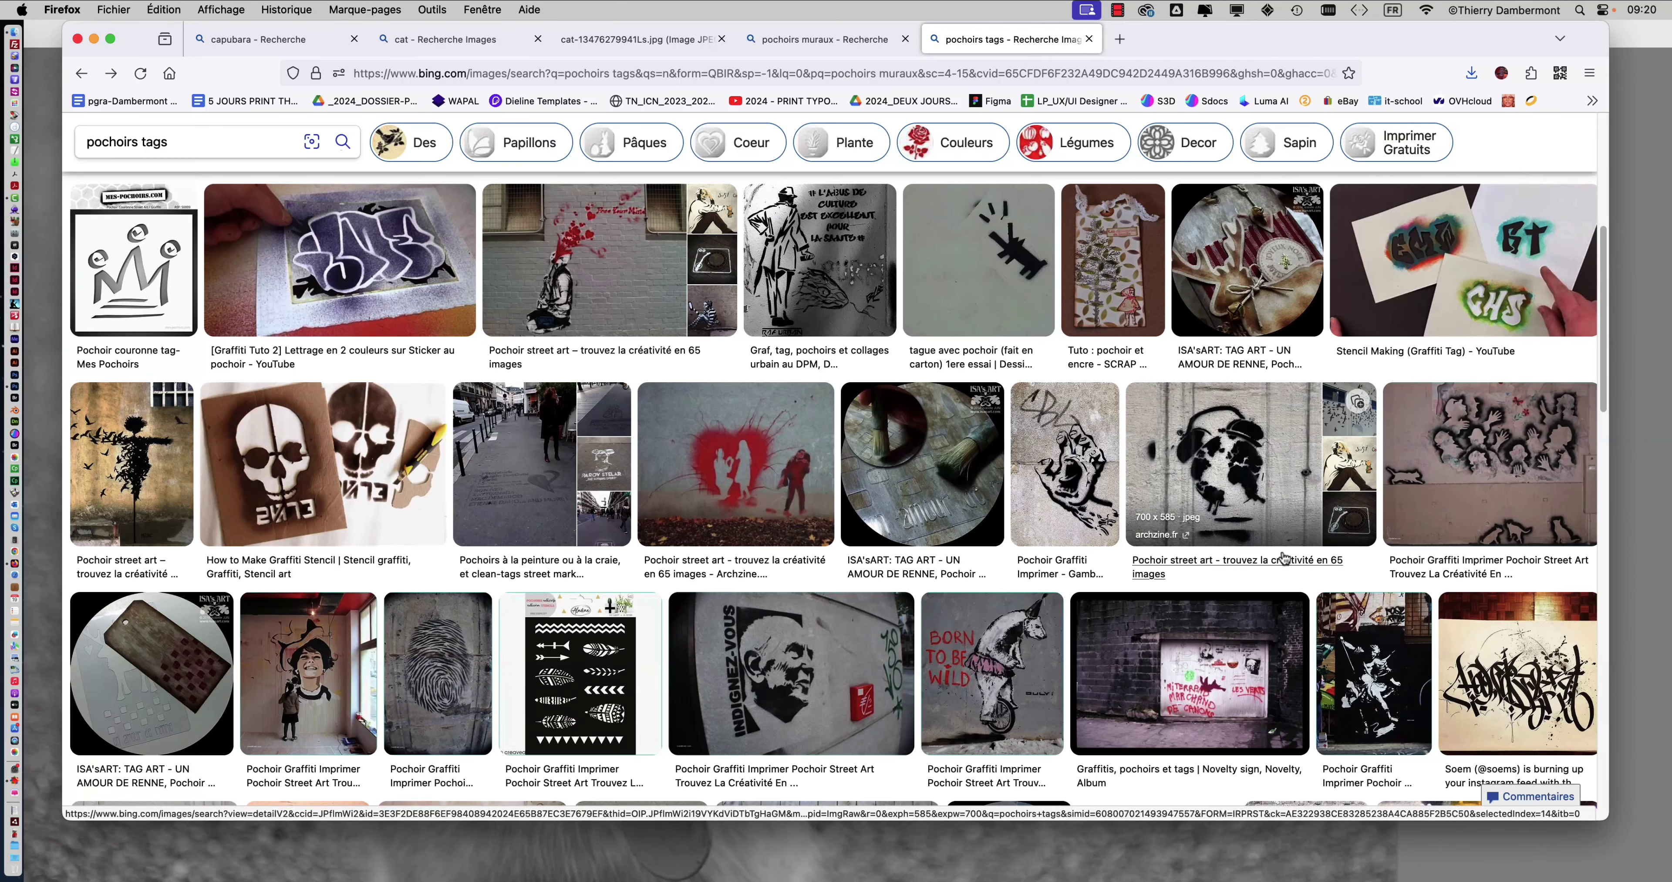
# Look through further graffiti stencil results and examine the red revolver stencil on the concrete wall
pyautogui.scroll(-1, 1315, 566)
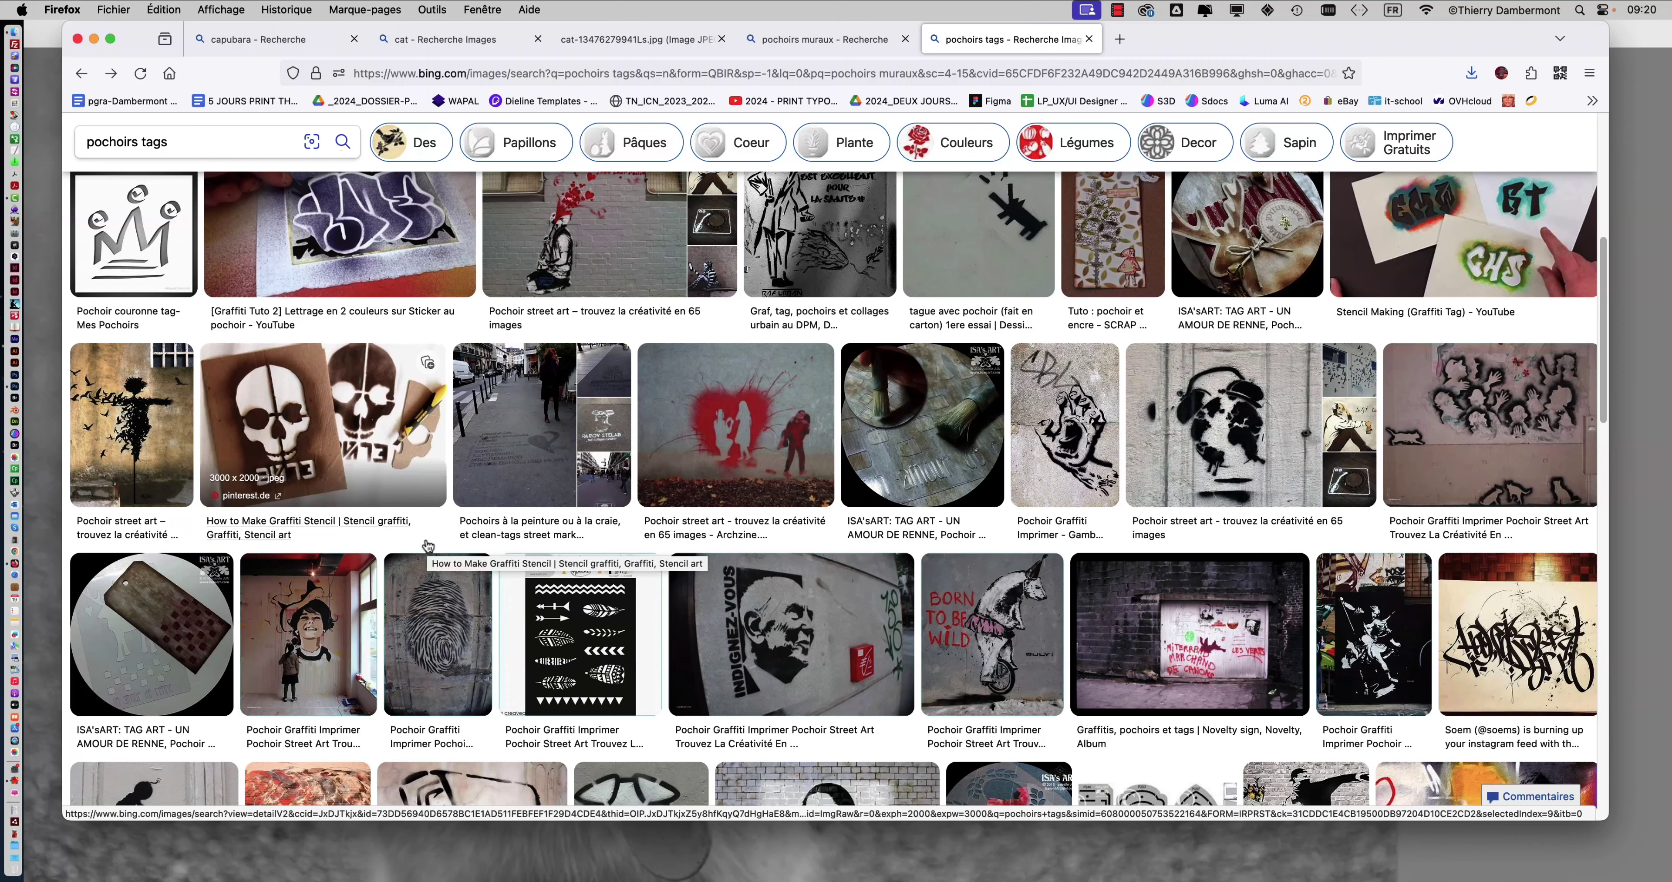
pyautogui.scroll(-3, 1029, 622)
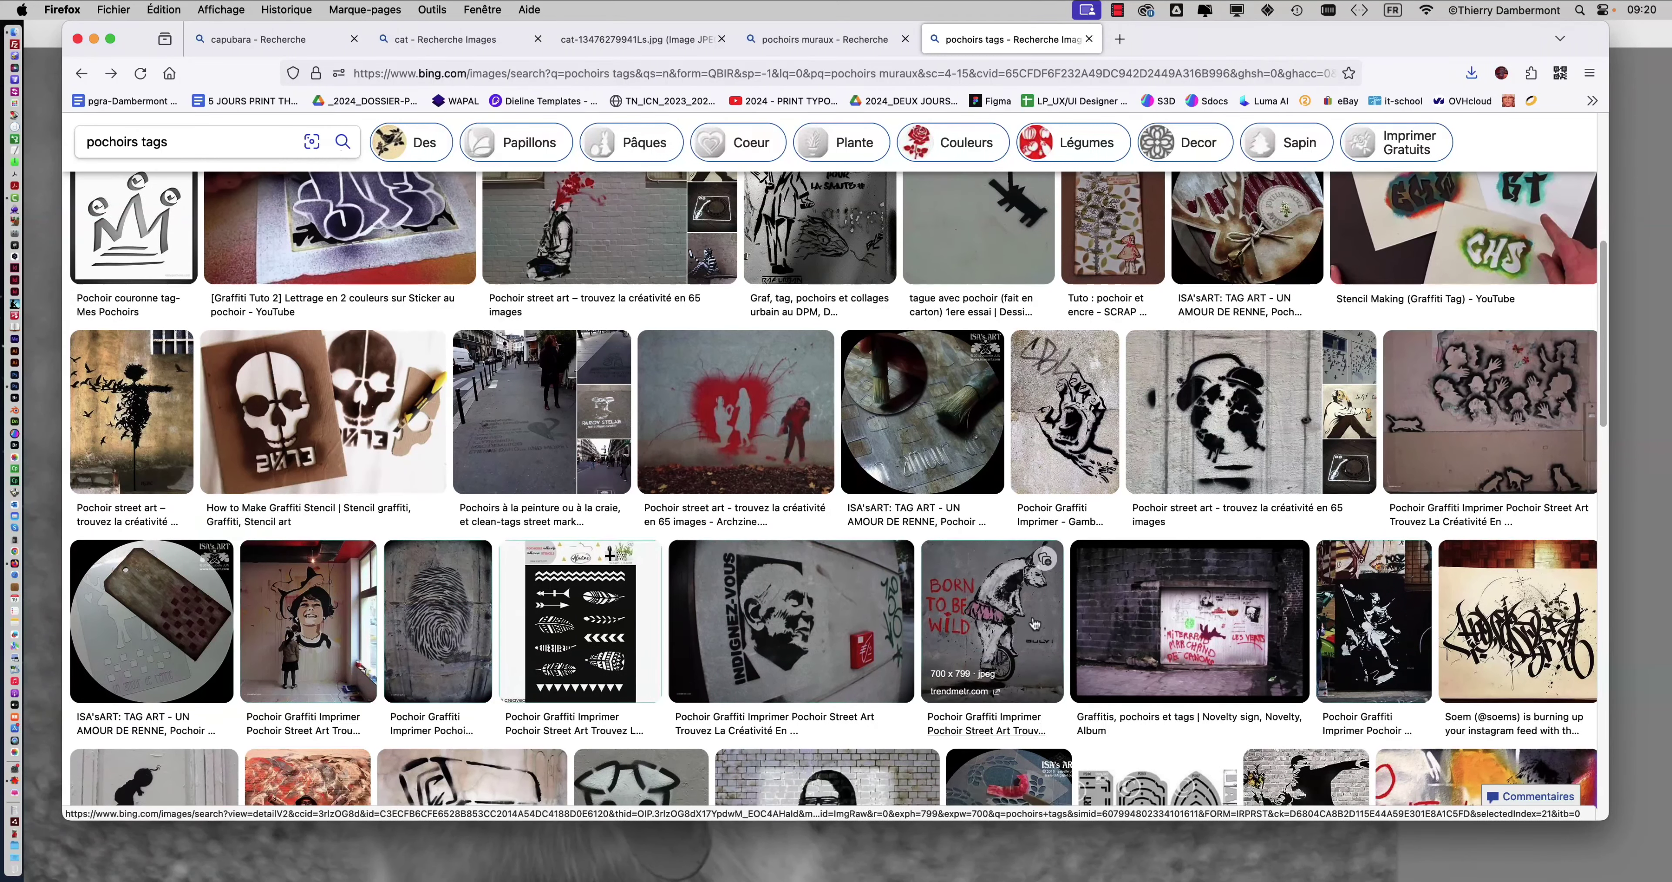
pyautogui.scroll(-5, 1024, 616)
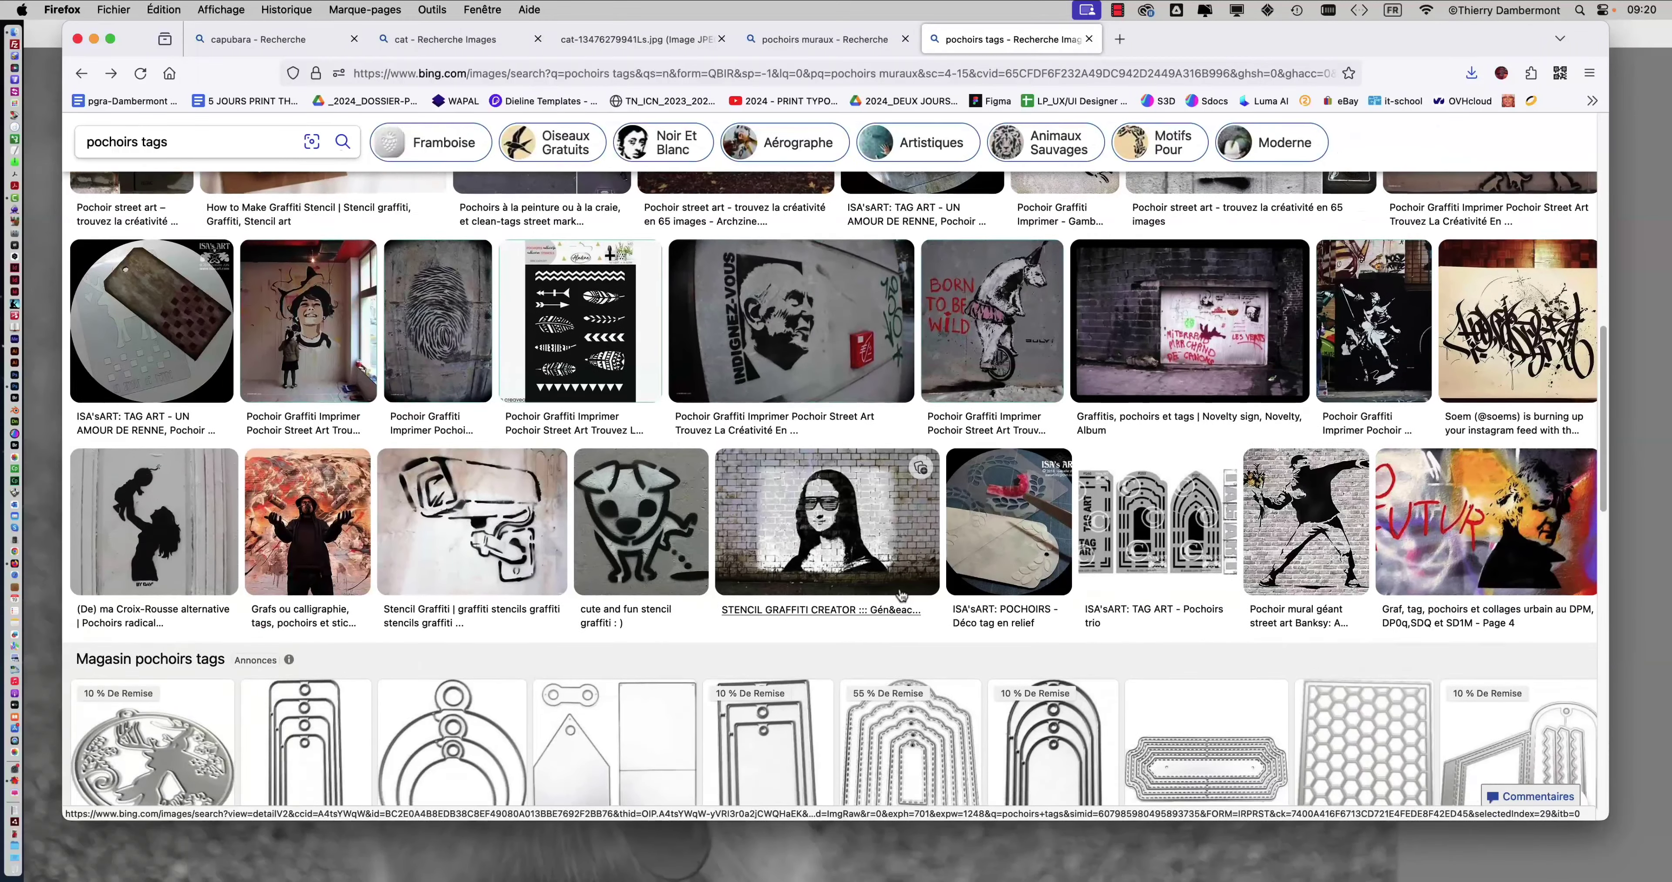
pyautogui.scroll(-10, 897, 595)
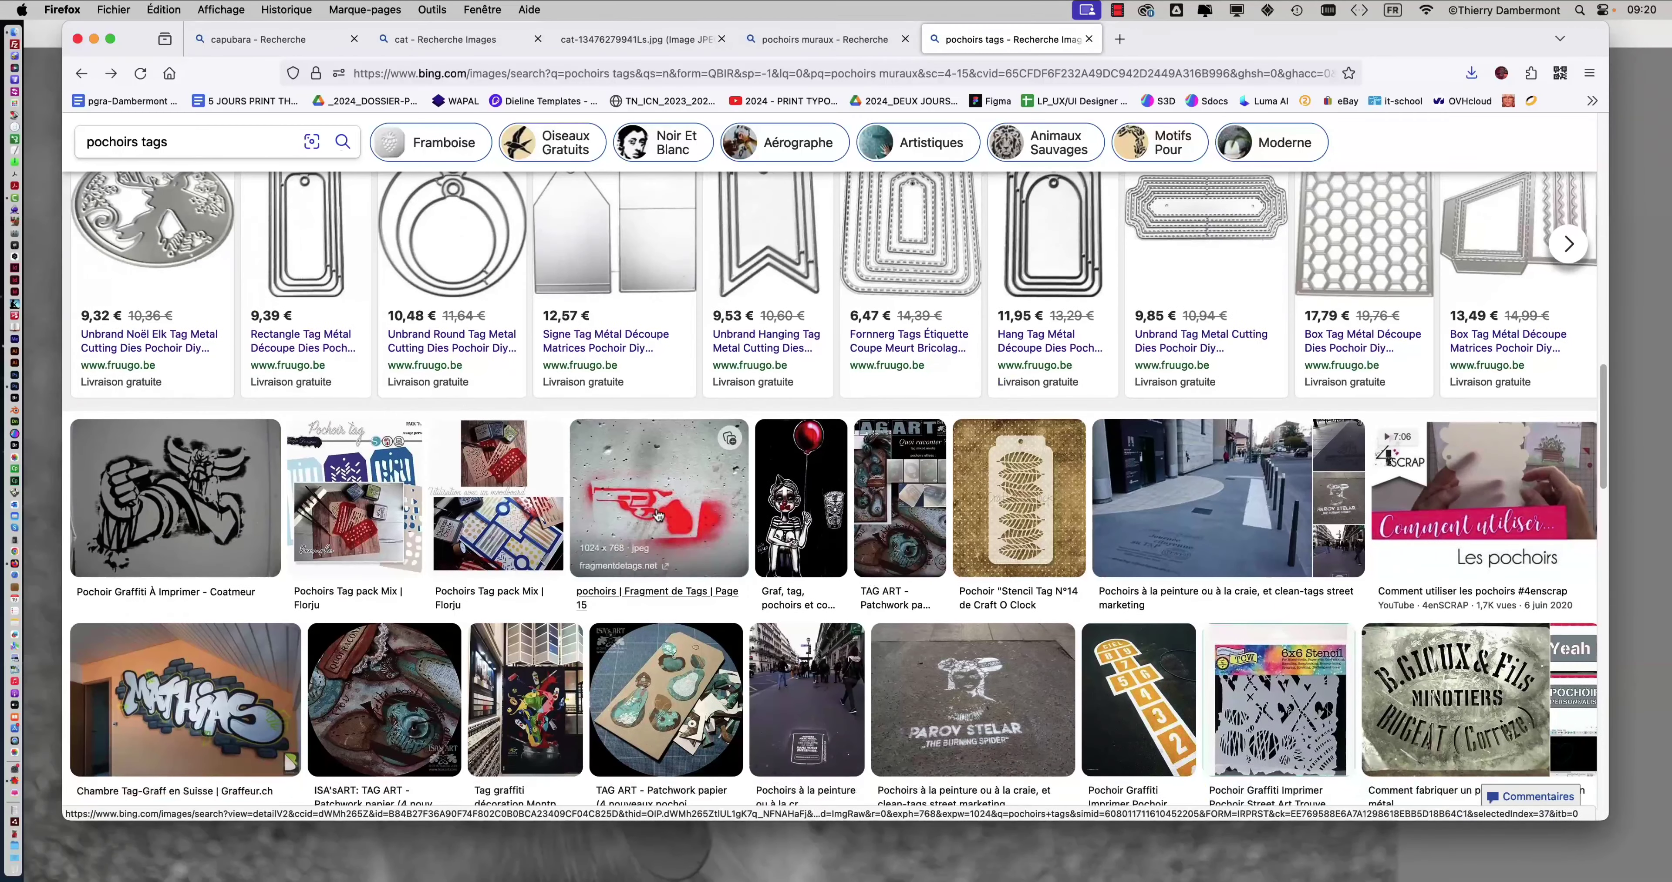
pyautogui.click(658, 514)
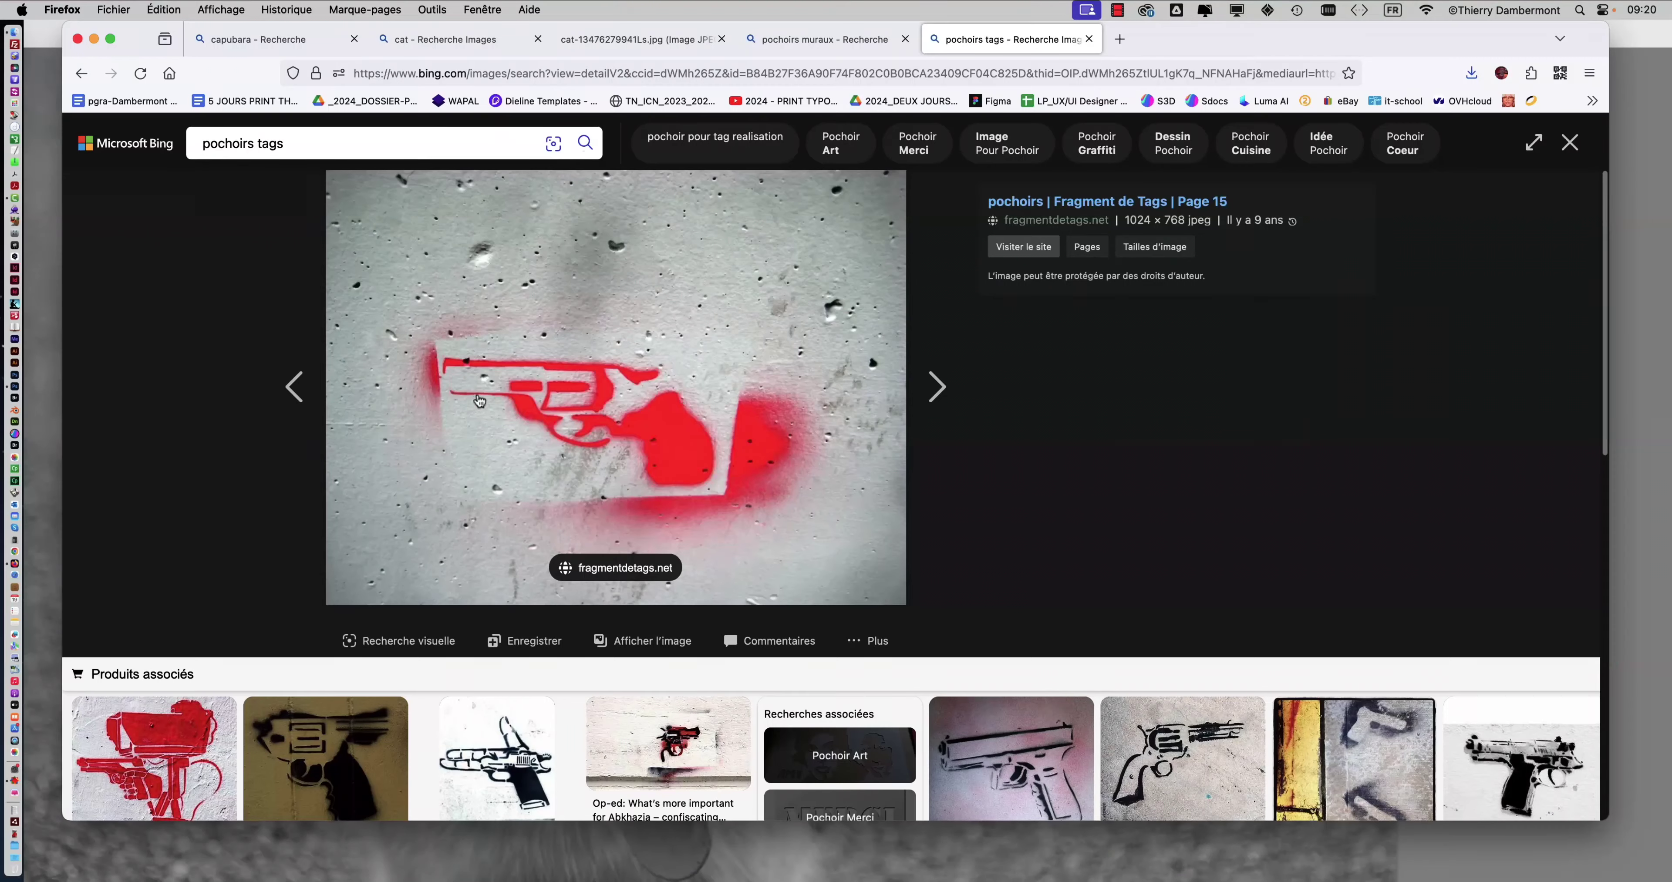
pyautogui.click(1569, 142)
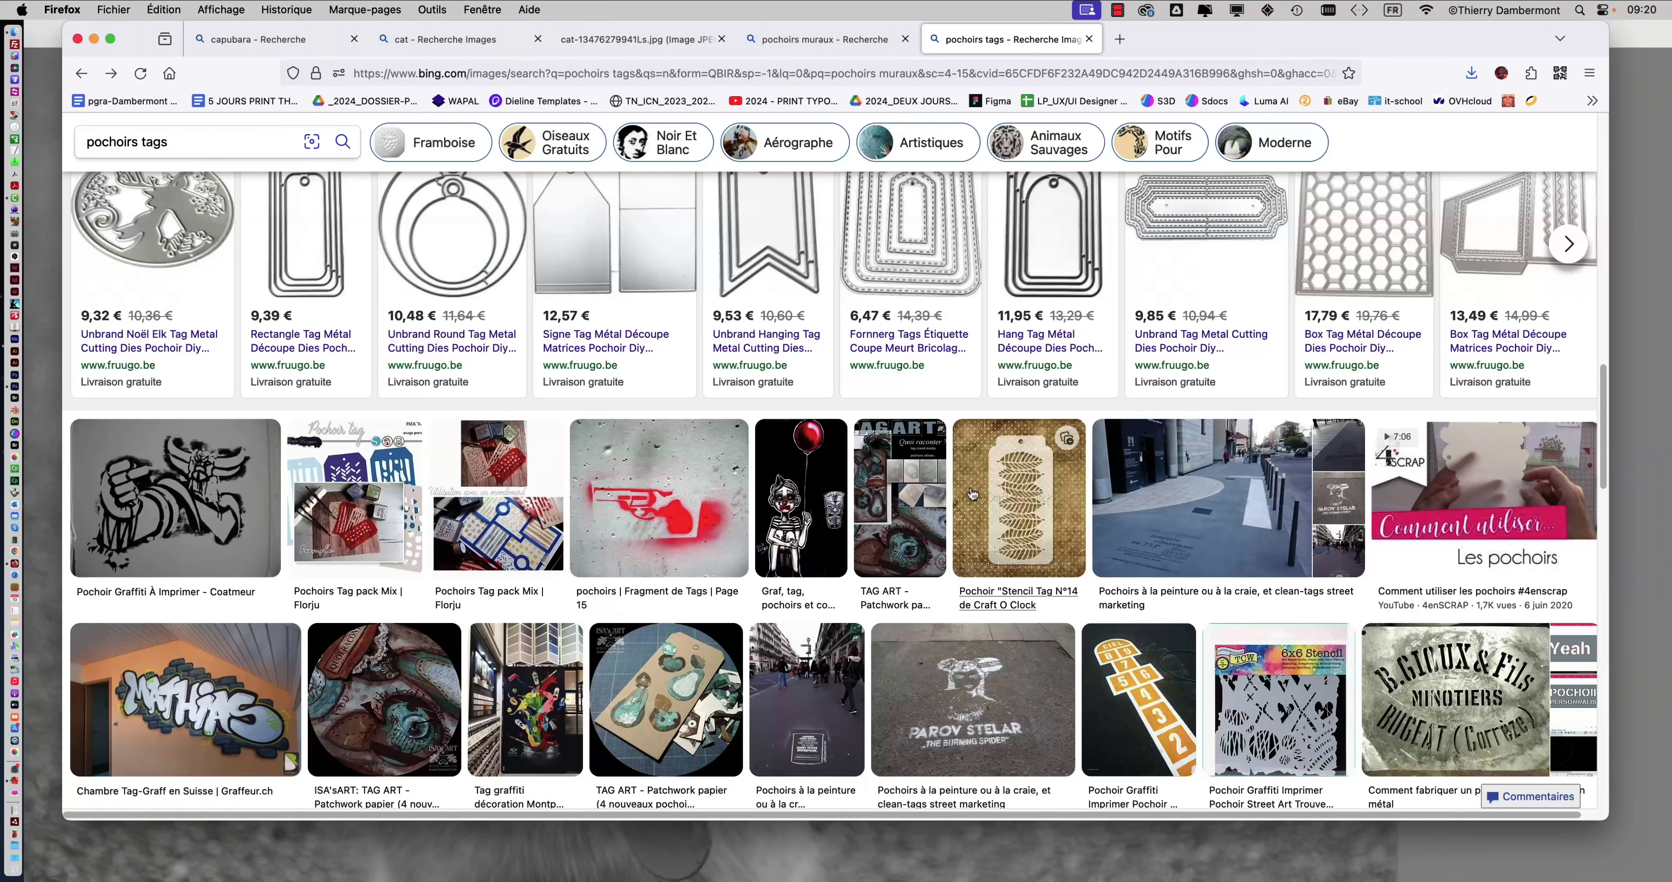
pyautogui.scroll(-3, 972, 494)
pyautogui.scroll(-10, 697, 541)
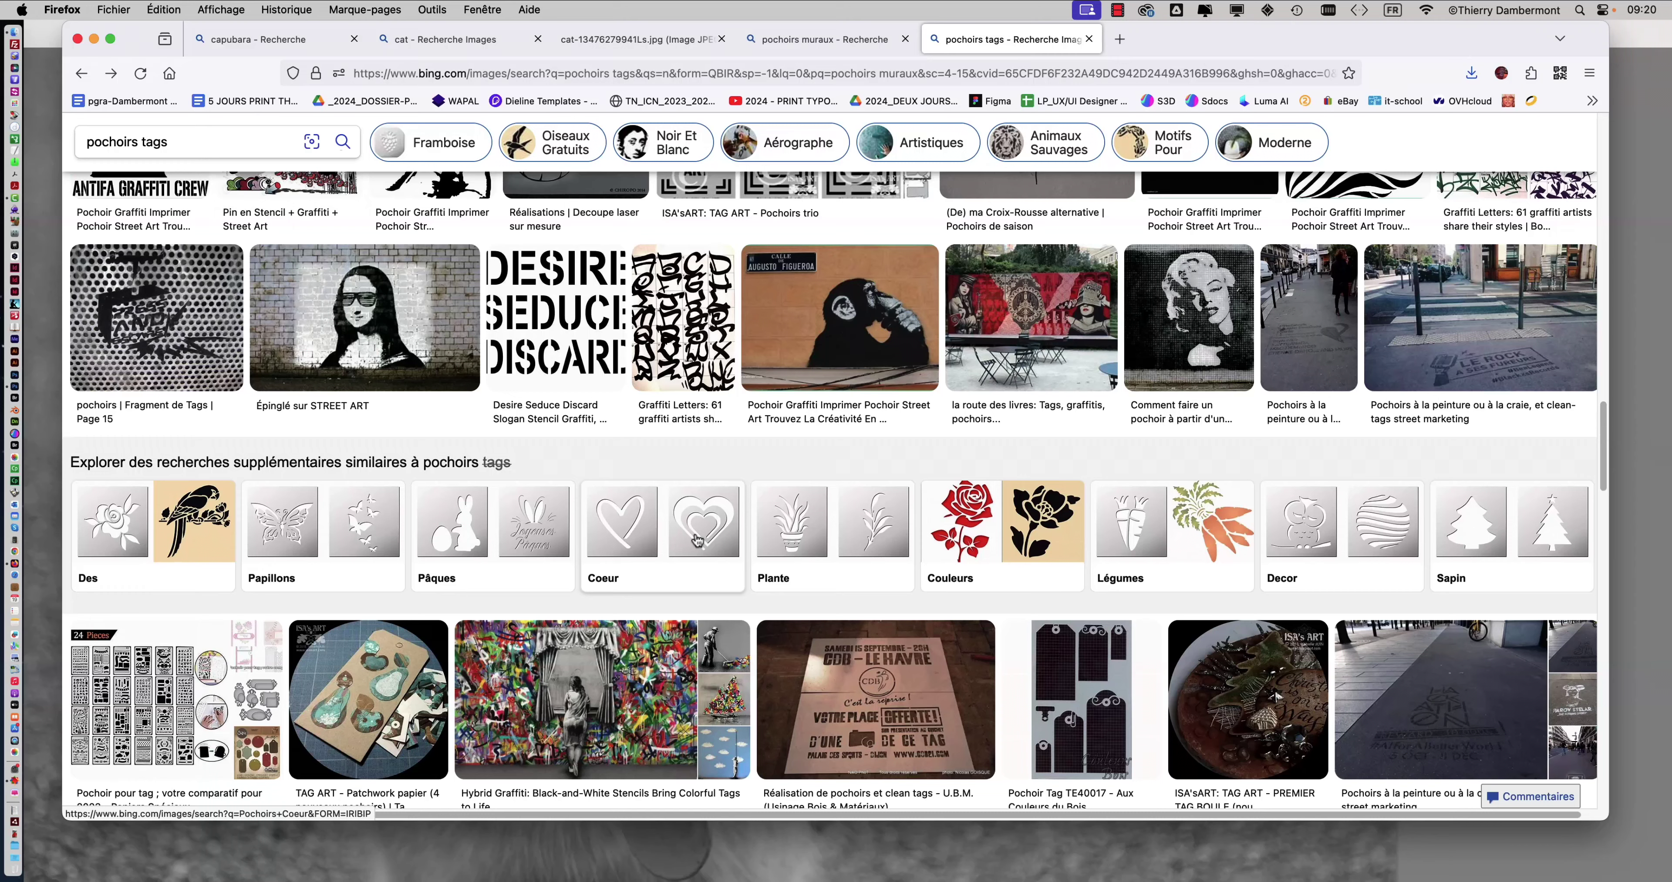
pyautogui.scroll(-10, 697, 540)
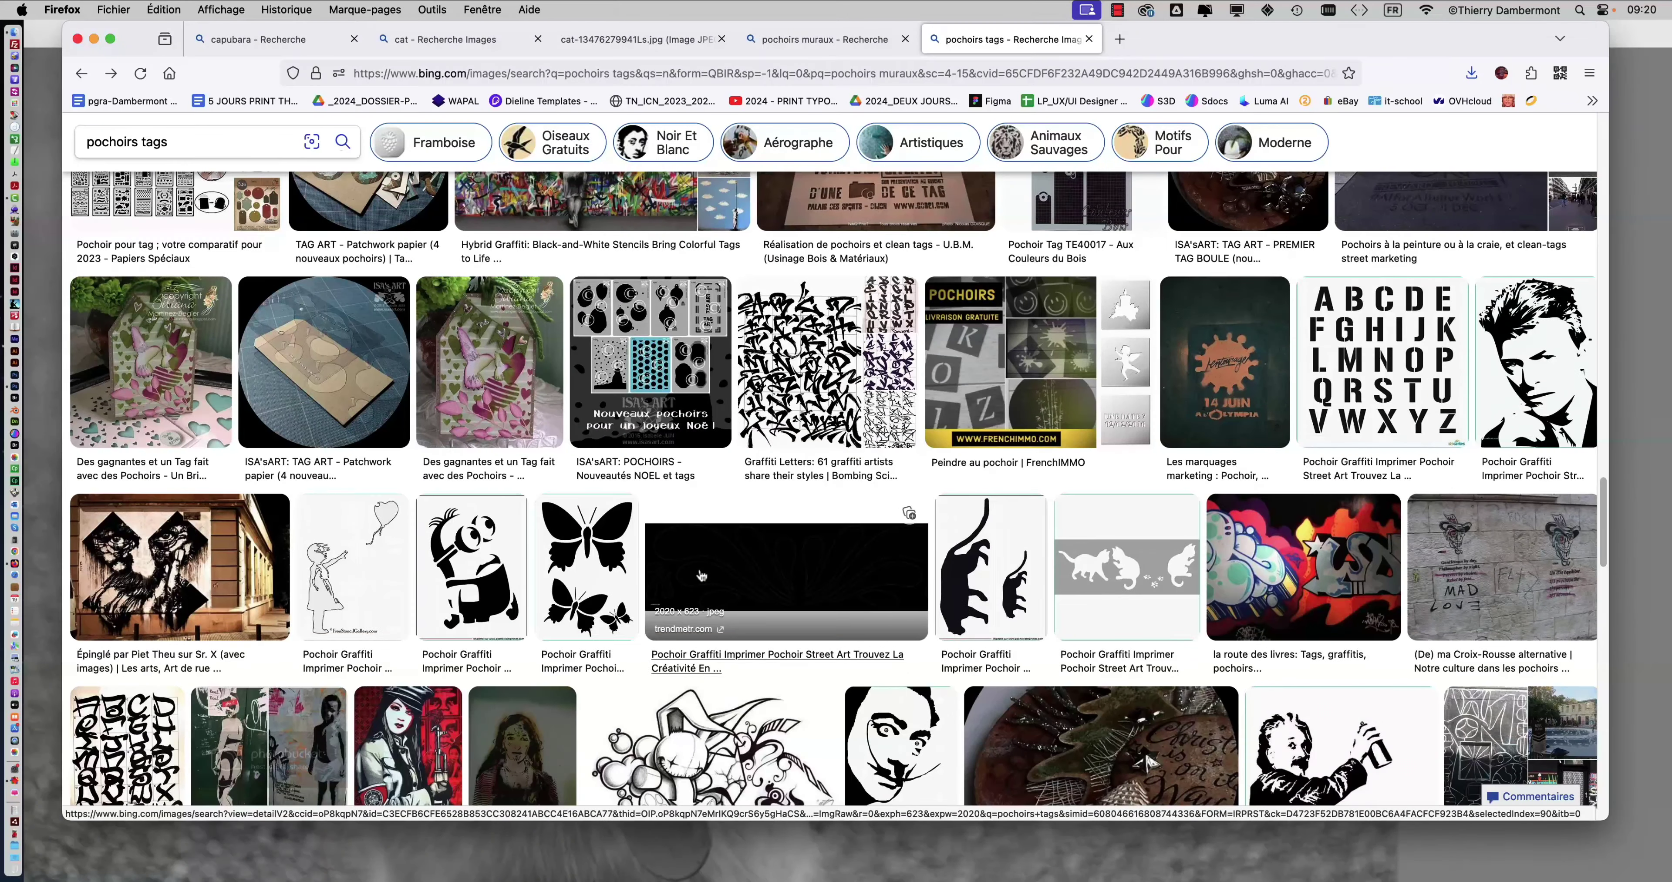
# Replace the image search with "banksy" and run it
pyautogui.scroll(15, 701, 575)
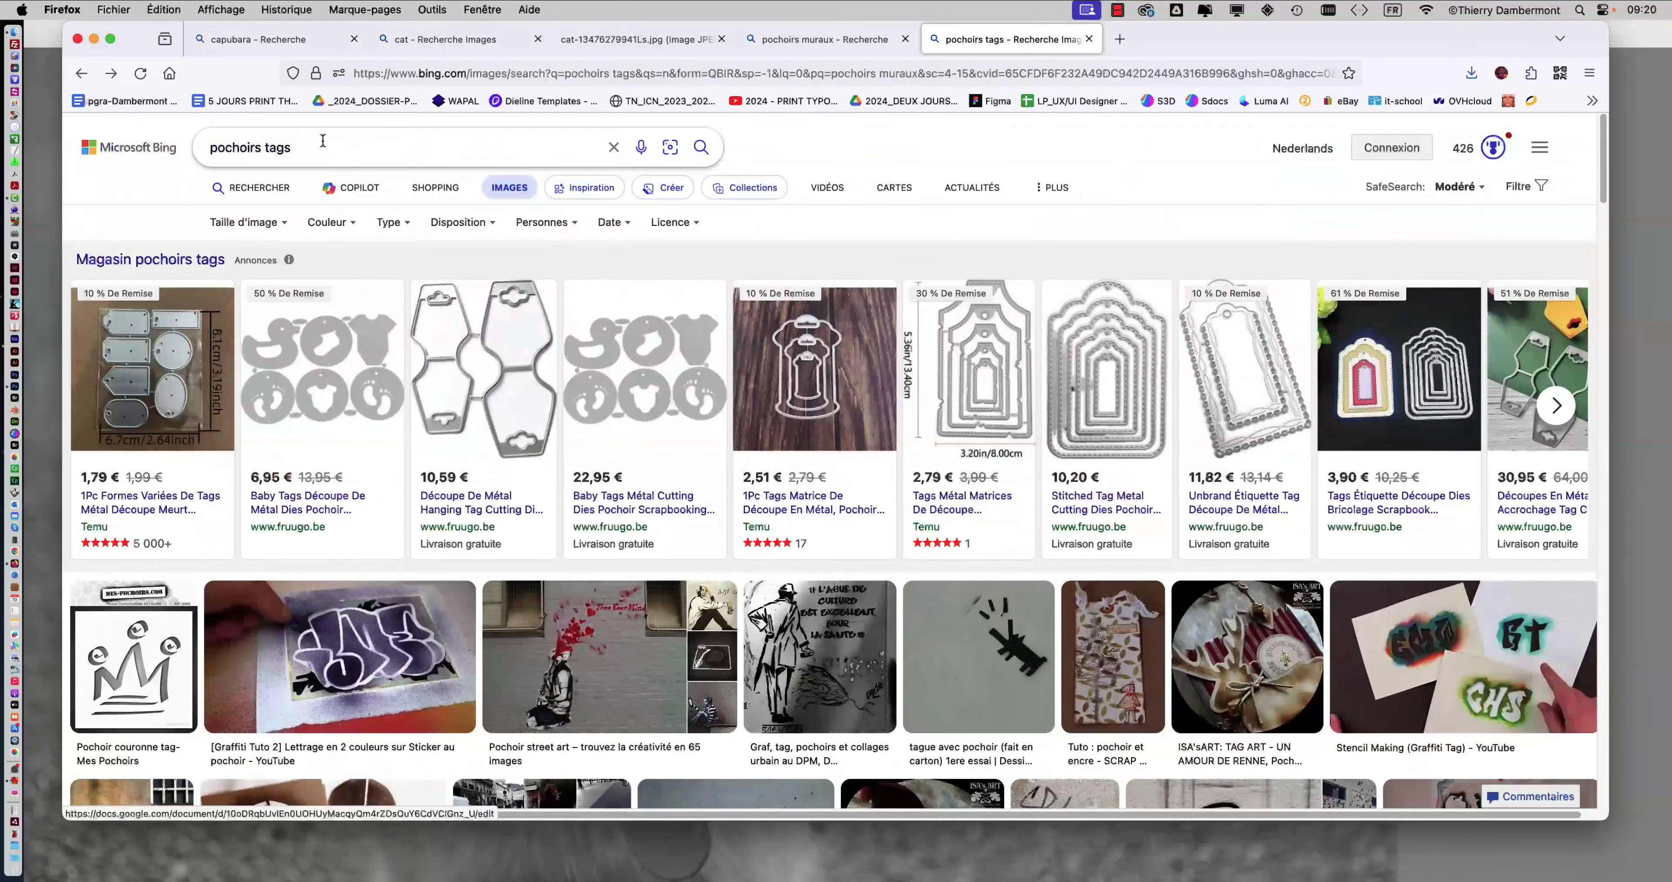
pyautogui.moveTo(324, 146); pyautogui.dragTo(181, 128)
pyautogui.write('banksy')
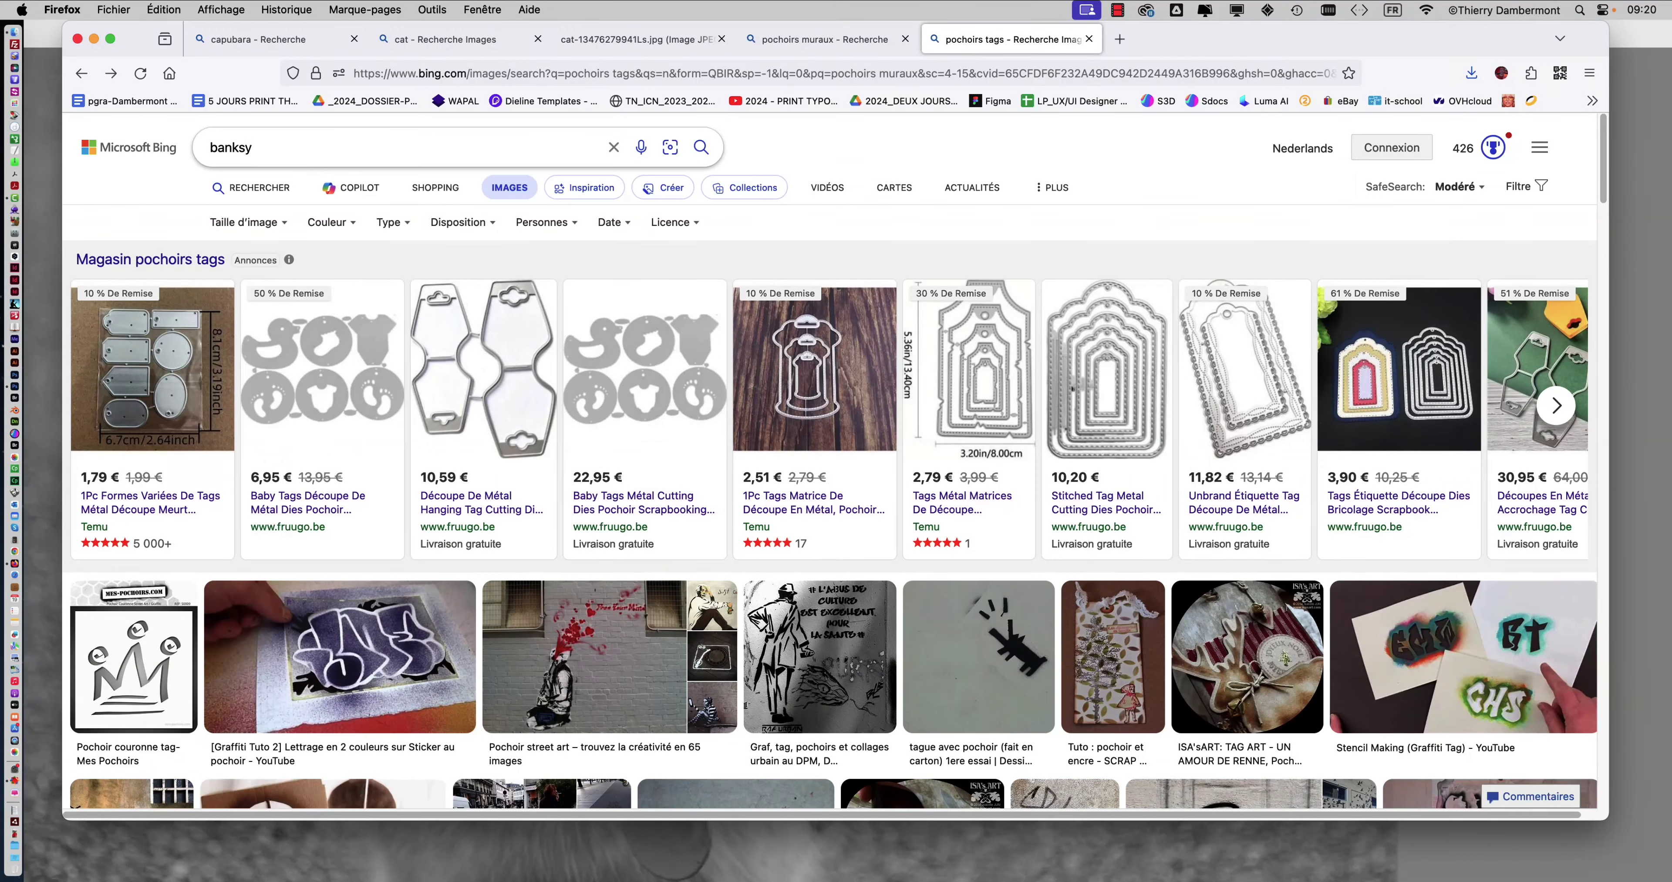
pyautogui.press('Return')
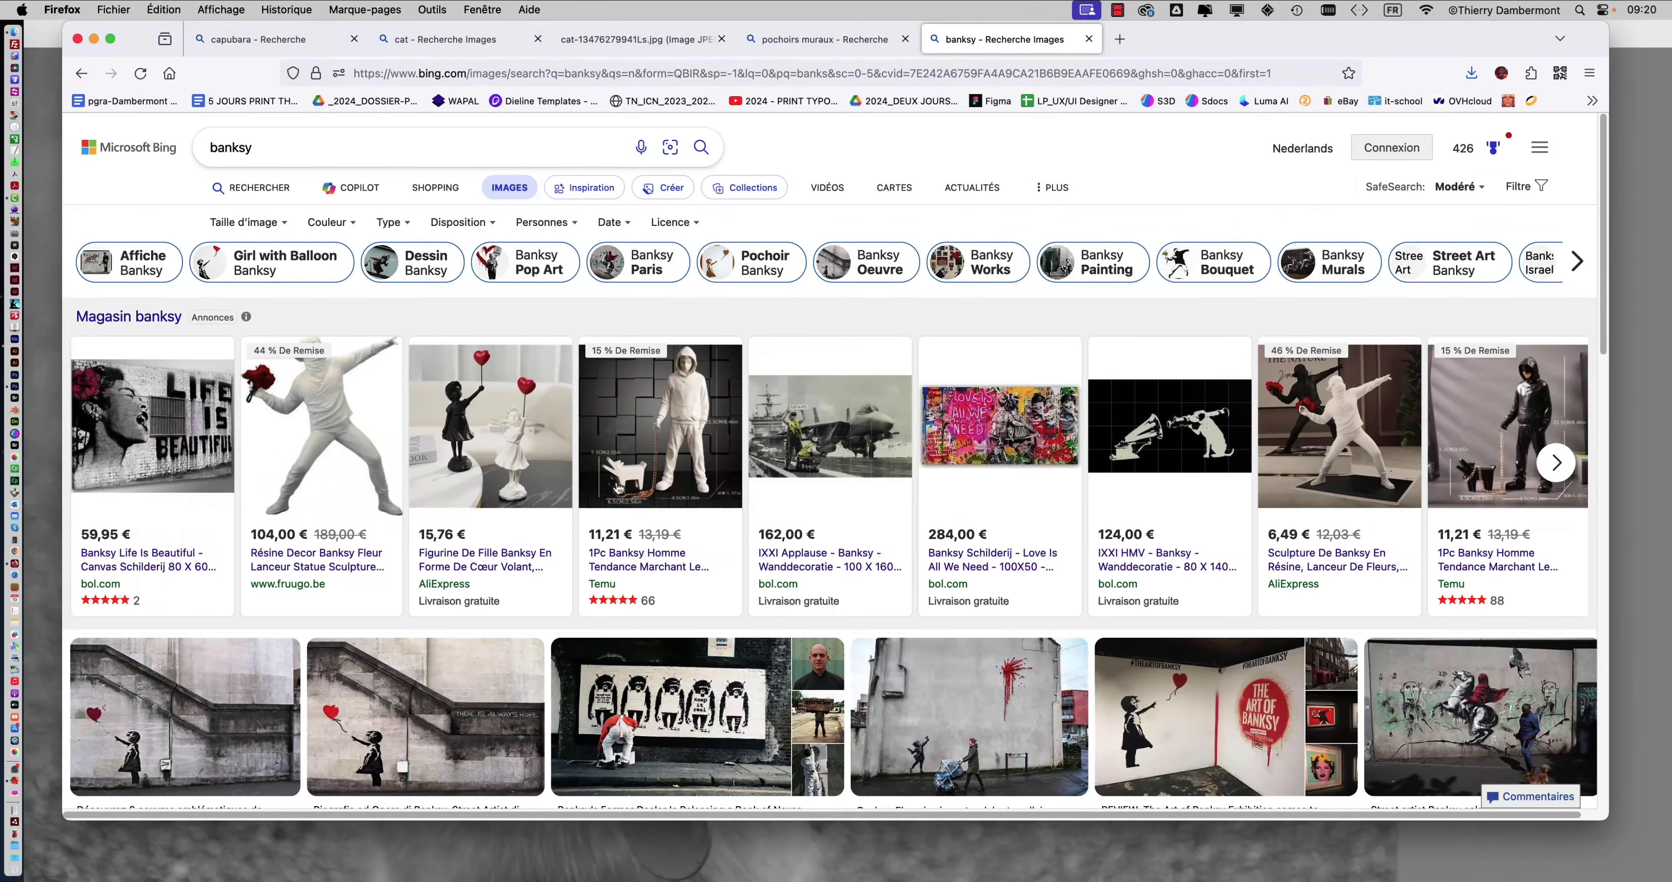
# Examine the Banksy picture with the row of stencilled monkeys, and look through more of his works
pyautogui.click(670, 713)
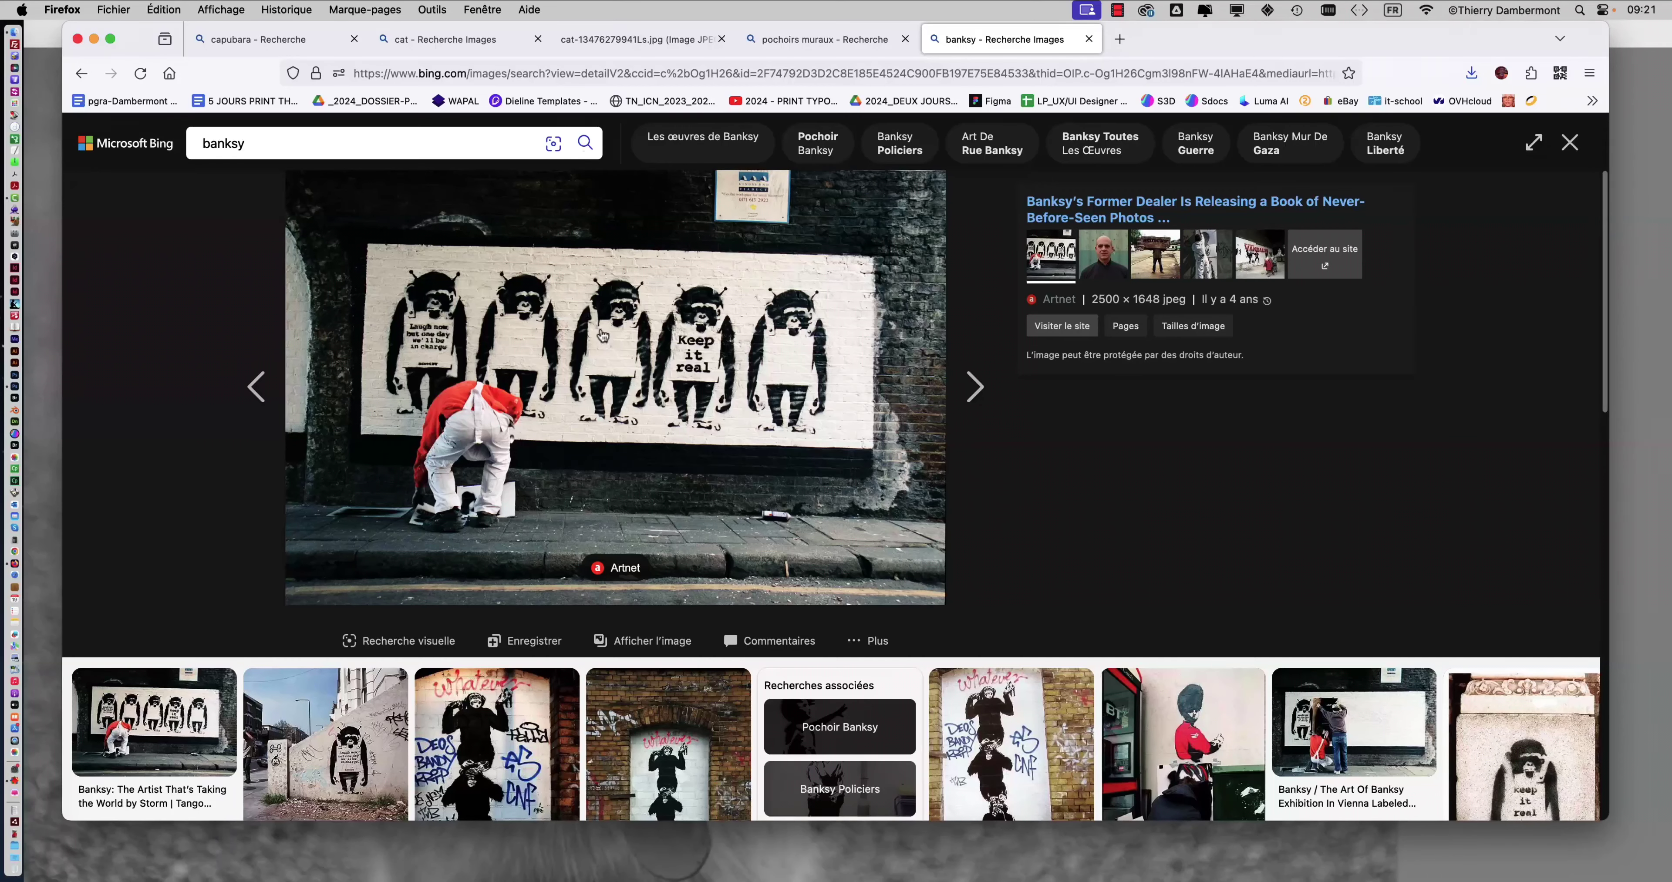
pyautogui.click(1570, 144)
pyautogui.scroll(-5, 764, 427)
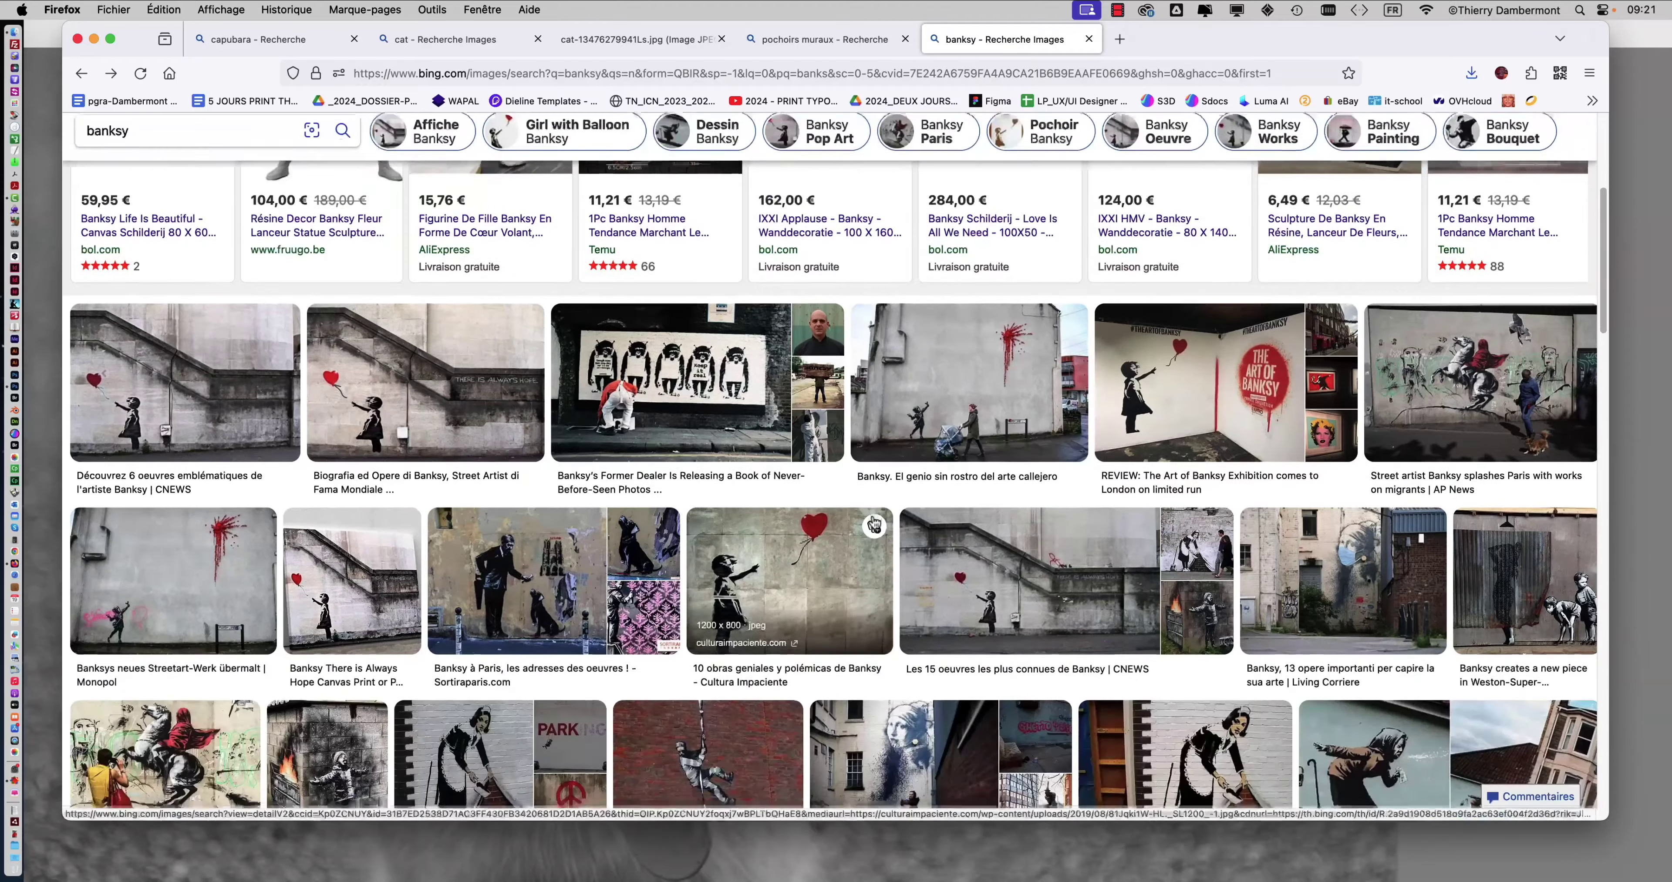
# Examine Banksy's stencilled girl reaching for the heart balloon, and open the figure climbing the red brick wall from the further results
pyautogui.click(764, 427)
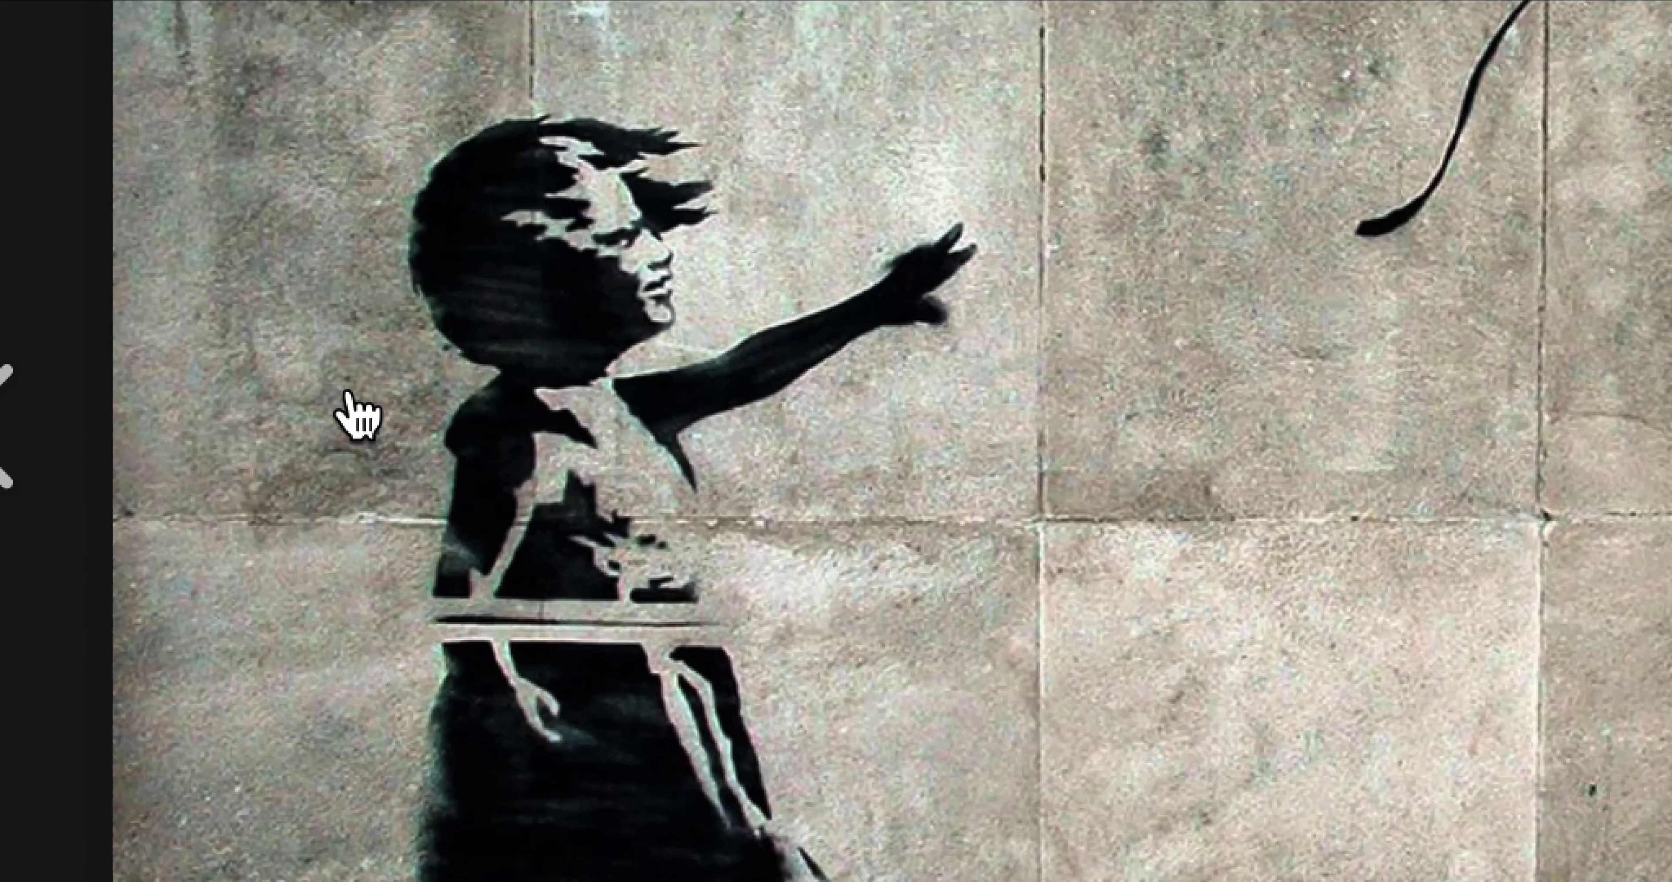
pyautogui.press('Escape')
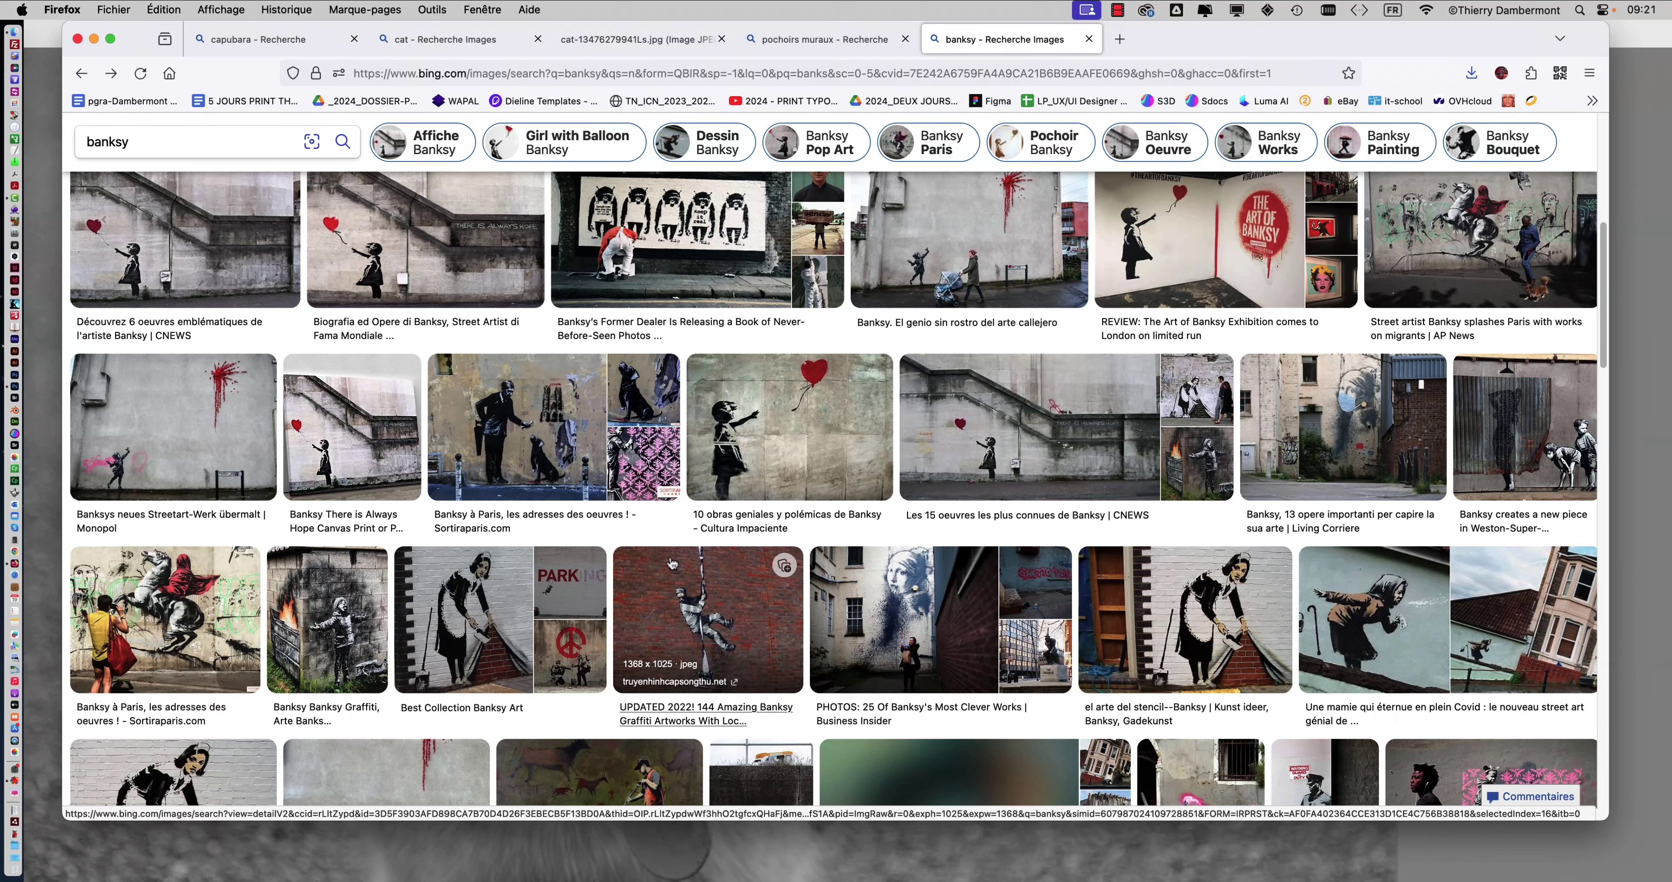
pyautogui.scroll(-5, 671, 562)
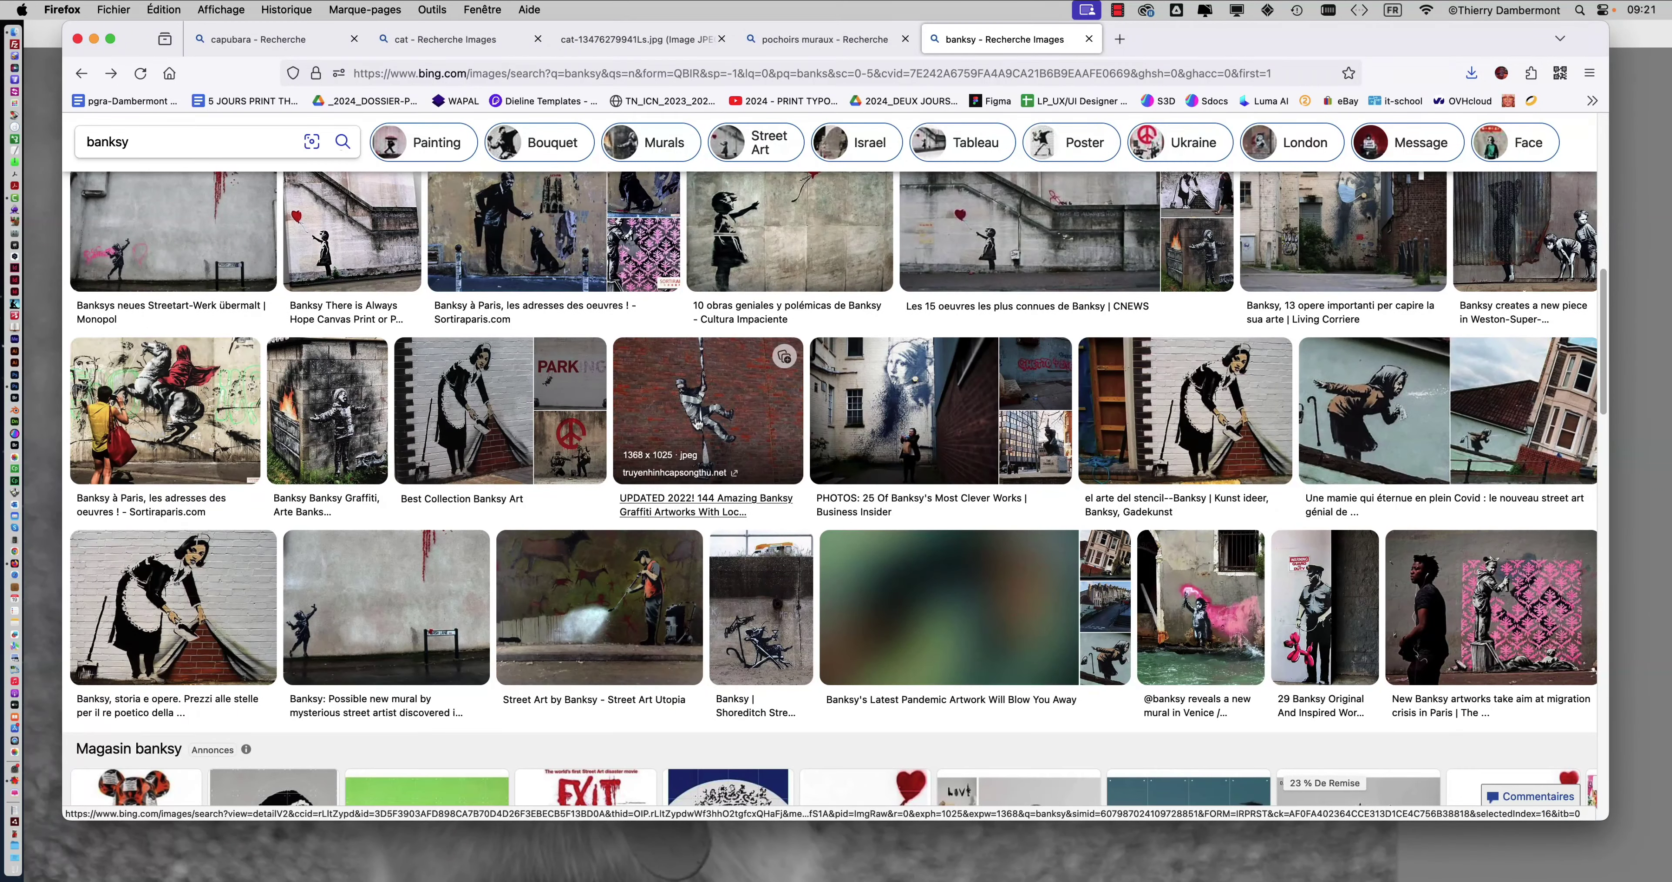
pyautogui.click(698, 429)
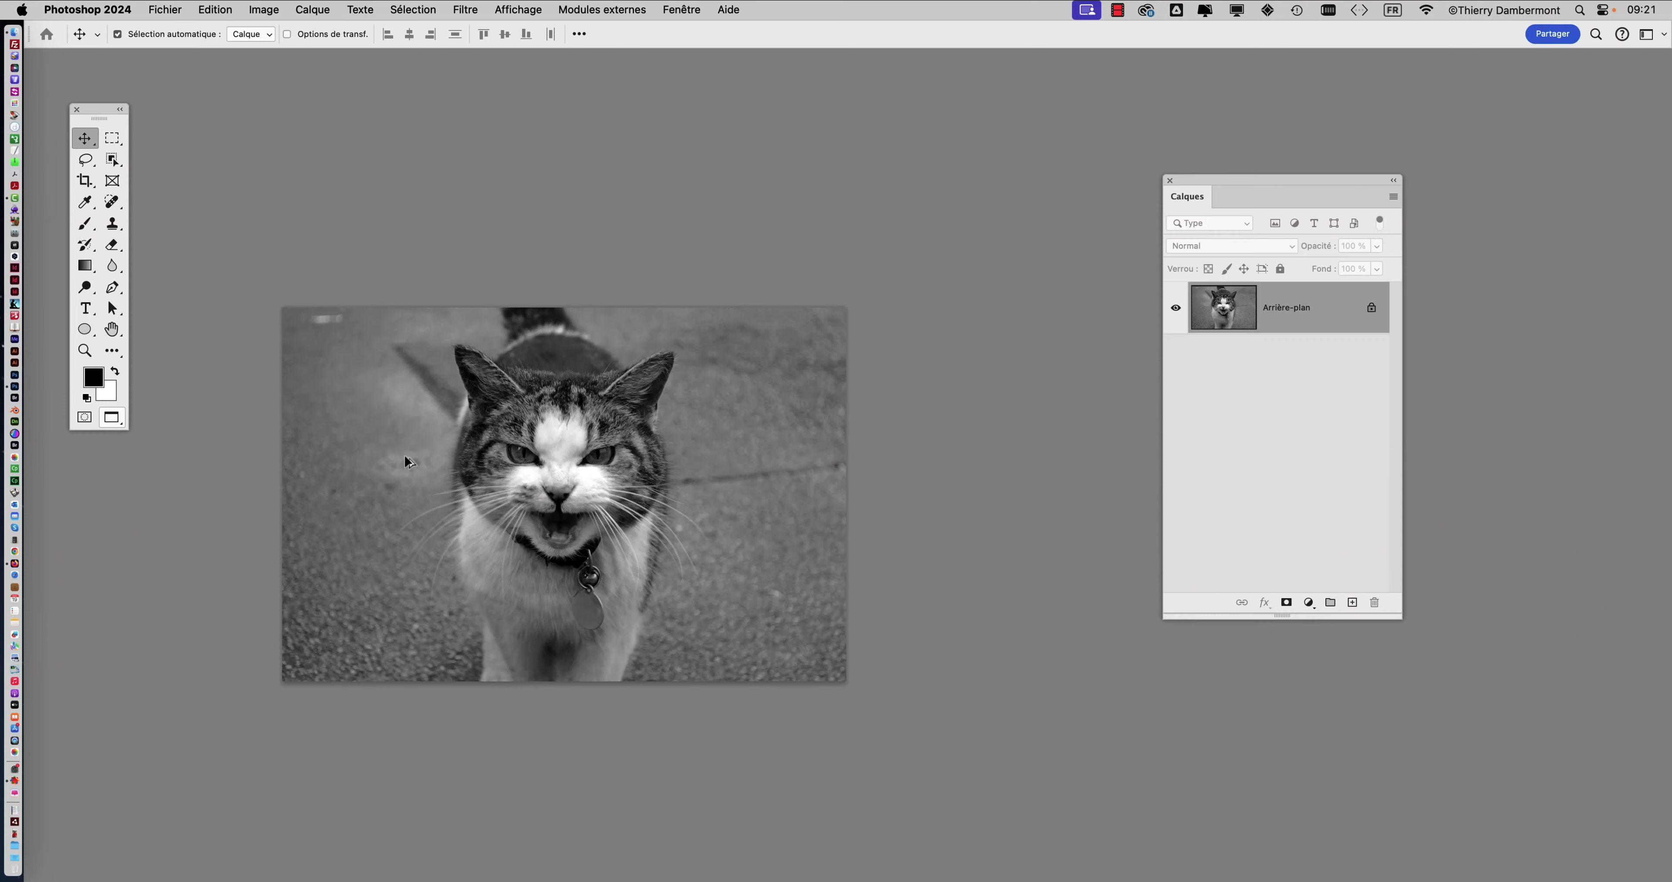
# Return to Photoshop and examine the black-and-white cat photo at a larger size
pyautogui.scroll(3, 405, 454)
pyautogui.scroll(-2, 597, 411)
pyautogui.scroll(-3, 596, 412)
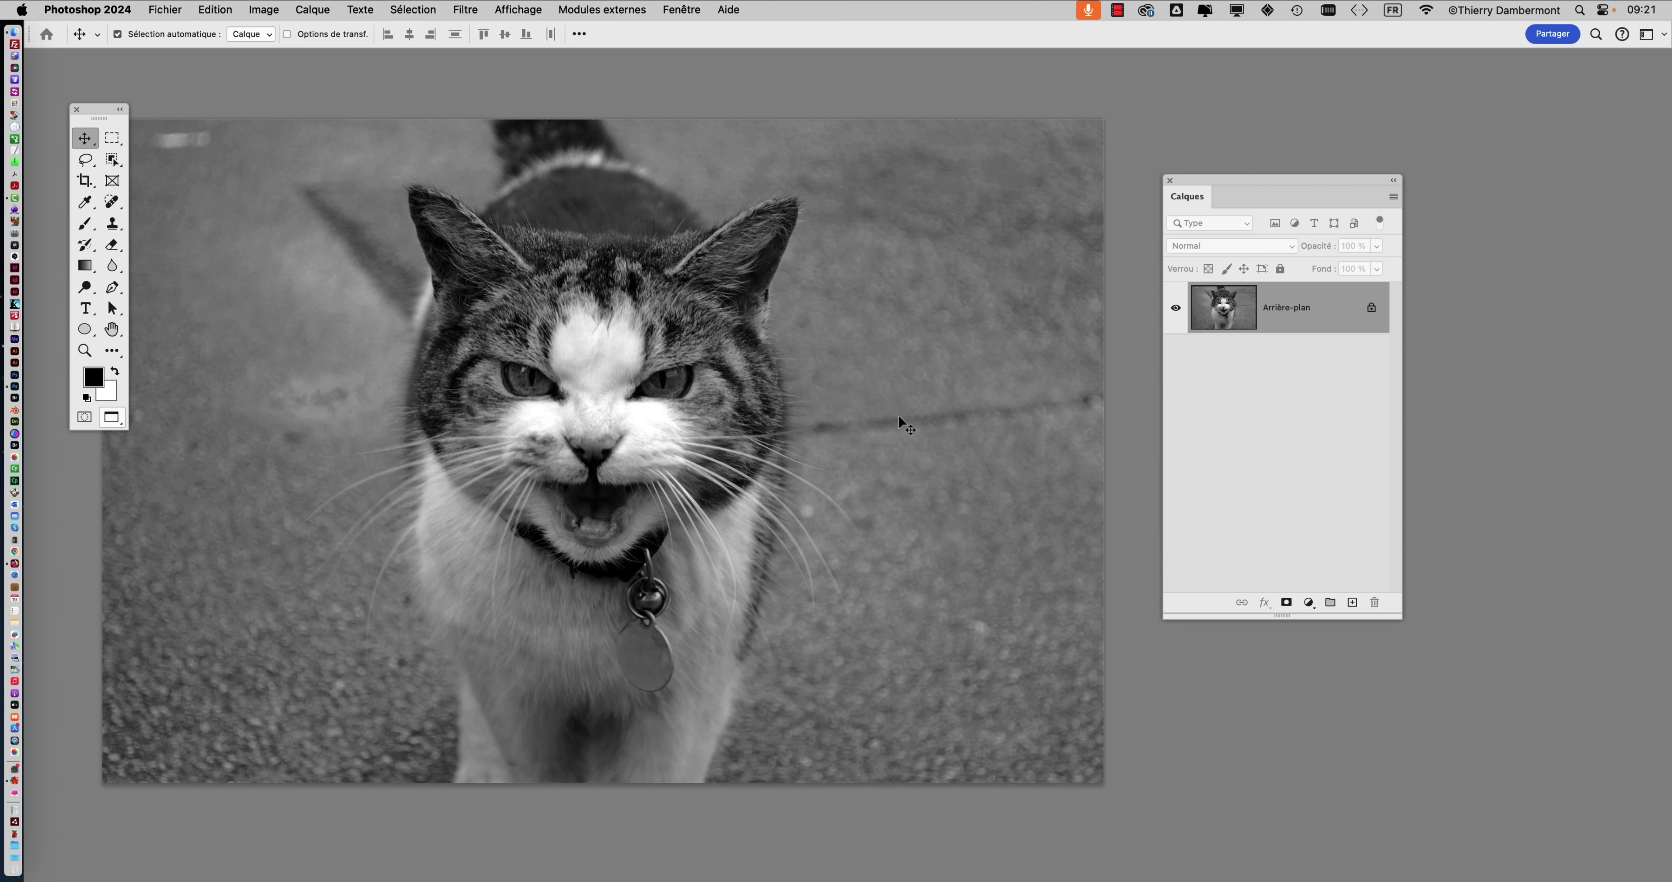
pyautogui.press('super')
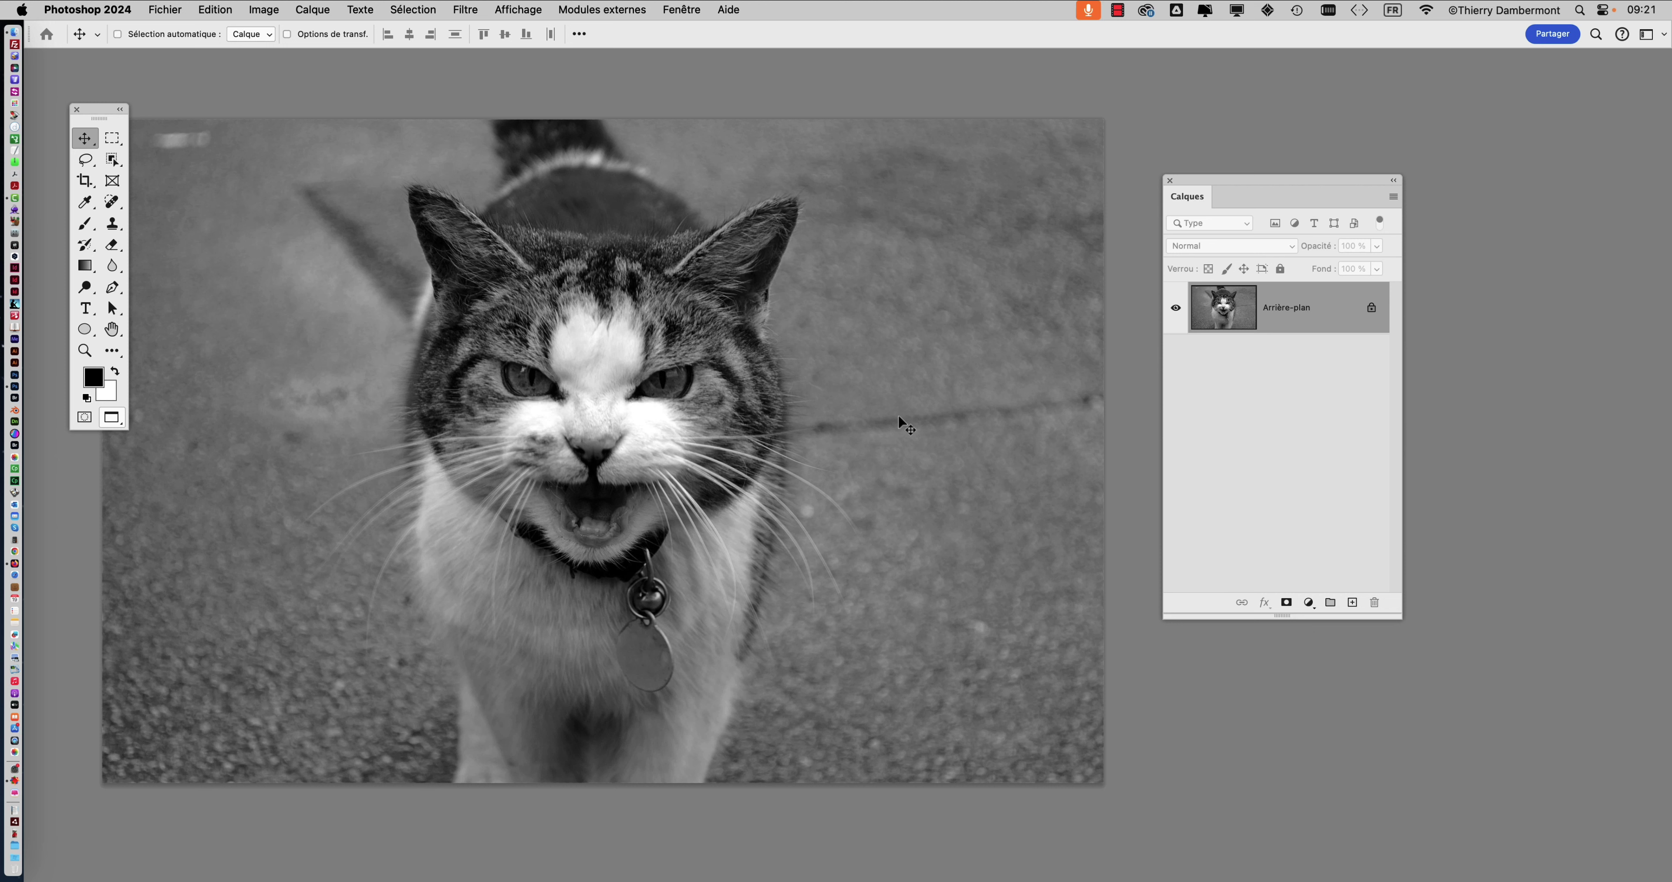